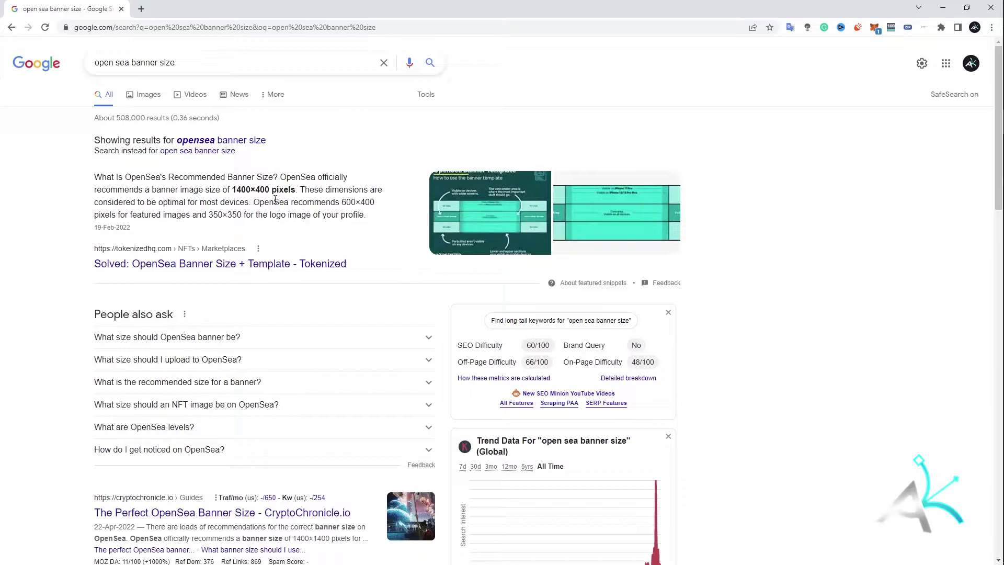
- Move from the browser's 1400×400 OpenSea size result to Photoshop and start a new document
key("alt+Tab")
key("ctrl+n")
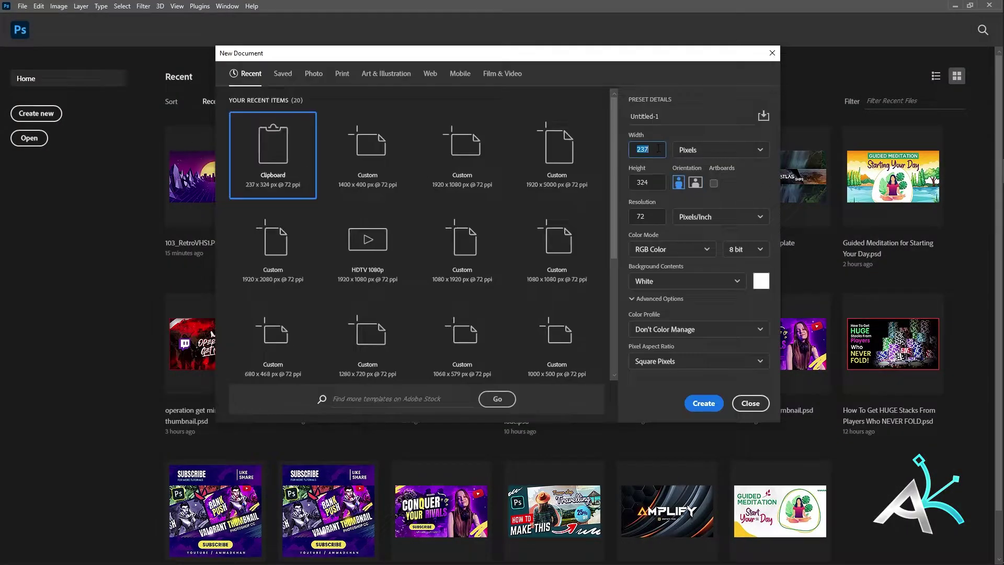
- Create the blank 1400×400 canvas from the recent preset
left_click(704, 403)
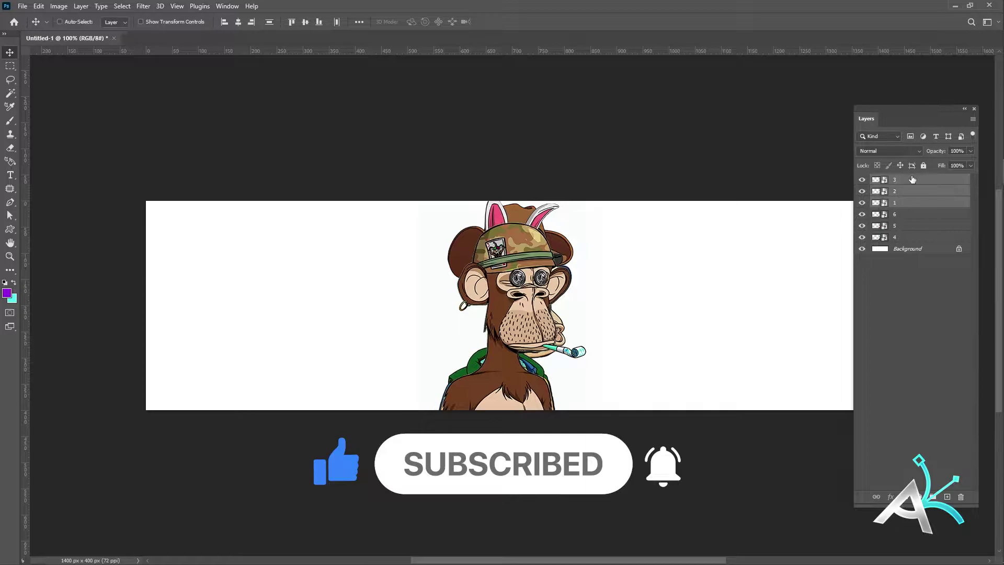
- Move the cowboy ape to the right side and flip it horizontally
left_click(912, 214)
left_click(916, 237, "shift")
left_click_drag(576, 316, 769, 316)
key("ctrl+t")
right_click(705, 327)
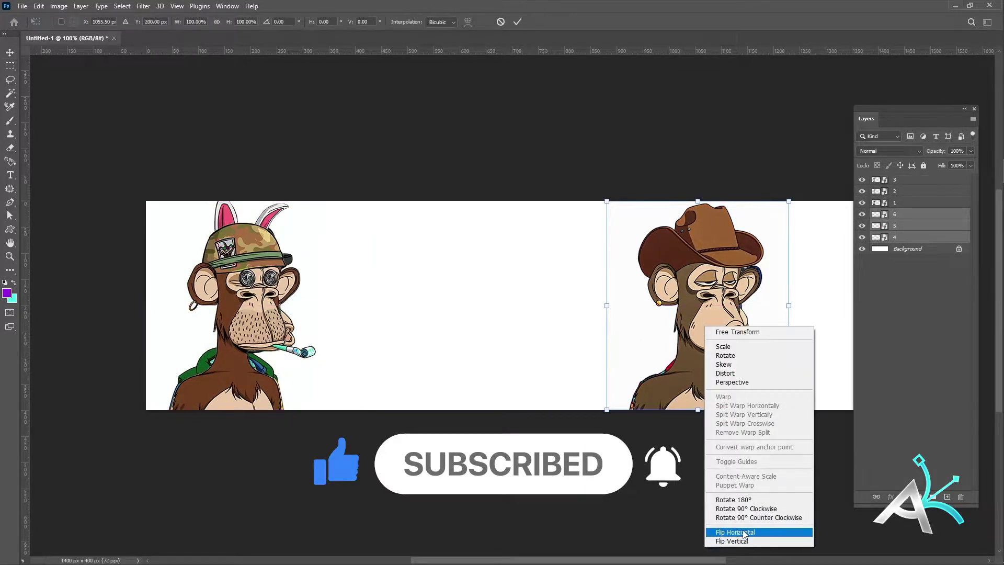
left_click(744, 533)
- Move the halo ape toward the centre and shift the three right-side apes slightly right
left_click(925, 225)
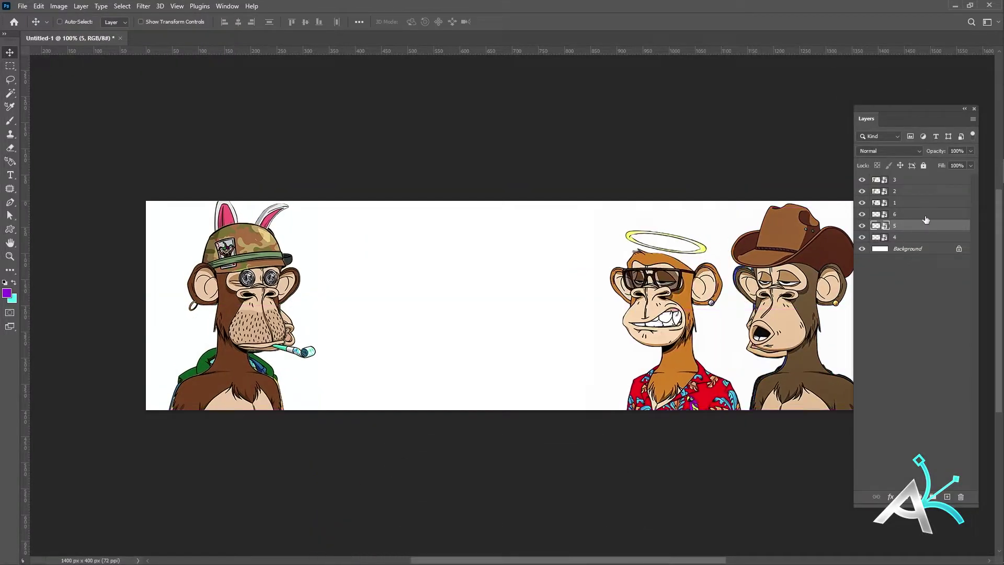
left_click(915, 237)
left_click_drag(785, 339, 612, 340)
key("Tab")
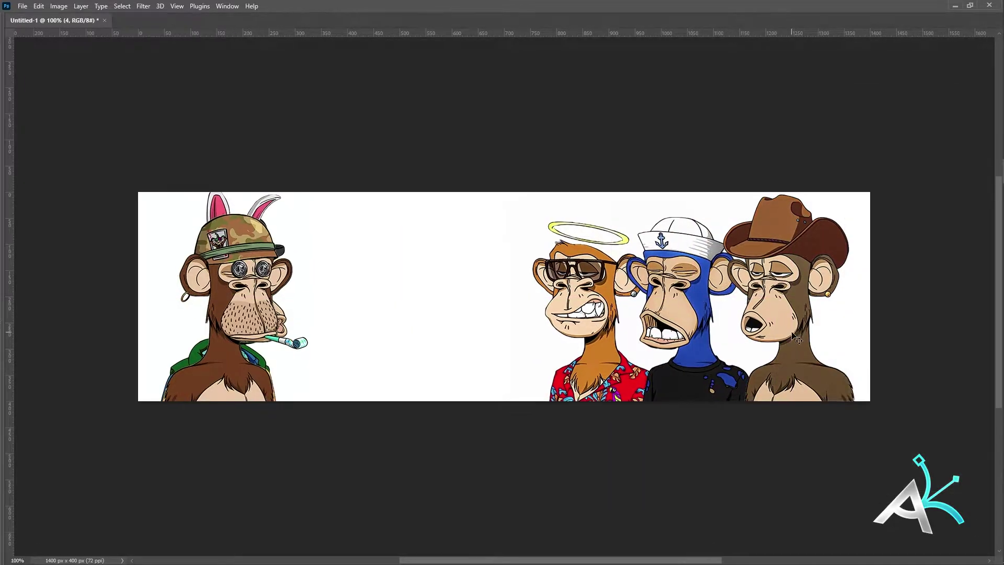
left_click_drag(636, 390, 667, 389)
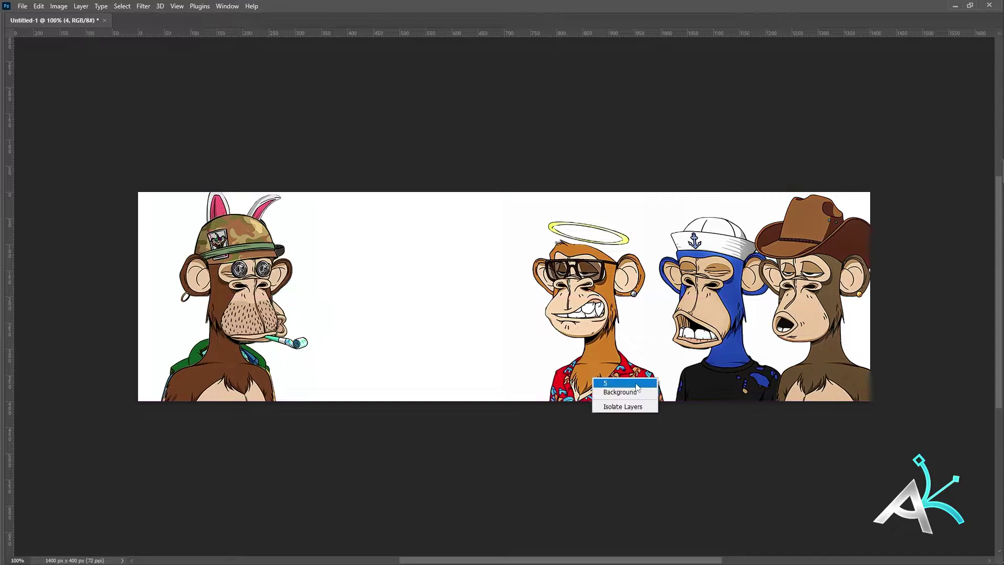
- Line up the bunny-ears and bowler-hat apes beside the camo-helmet ape on the left
left_click(276, 329)
left_click_drag(215, 361, 260, 361)
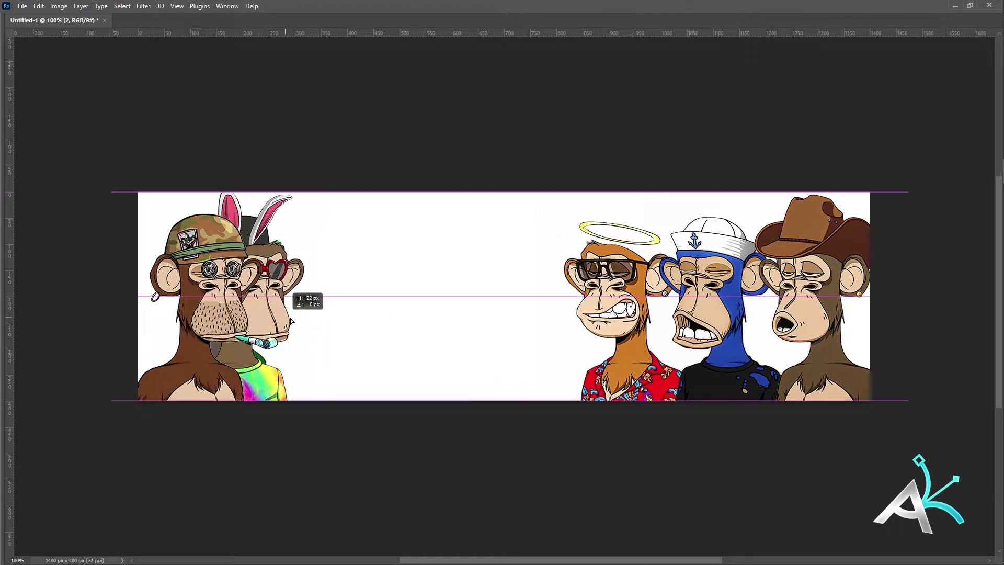
left_click(275, 308)
left_click_drag(276, 308, 418, 293)
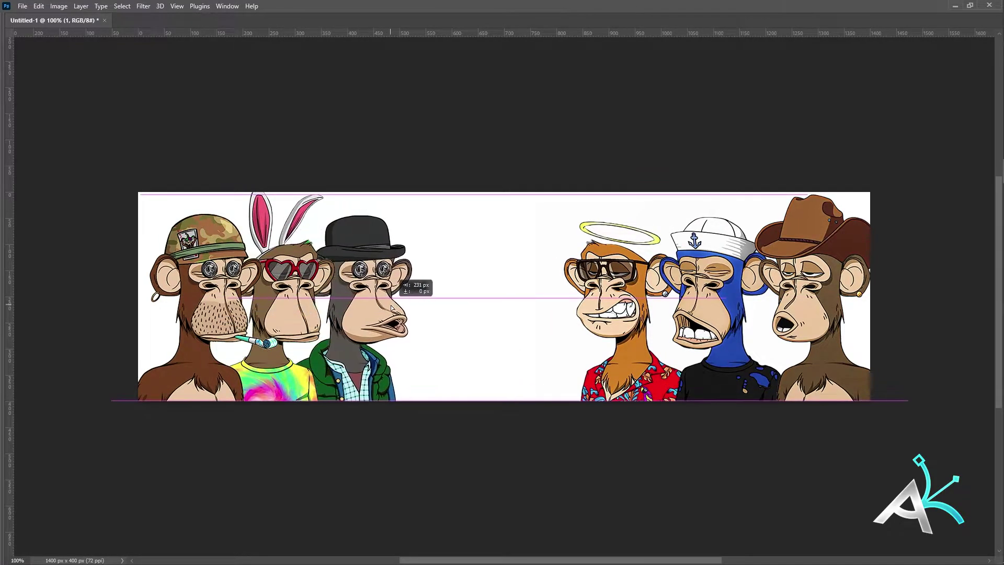
right_click(219, 388)
left_click_drag(354, 215, 333, 257)
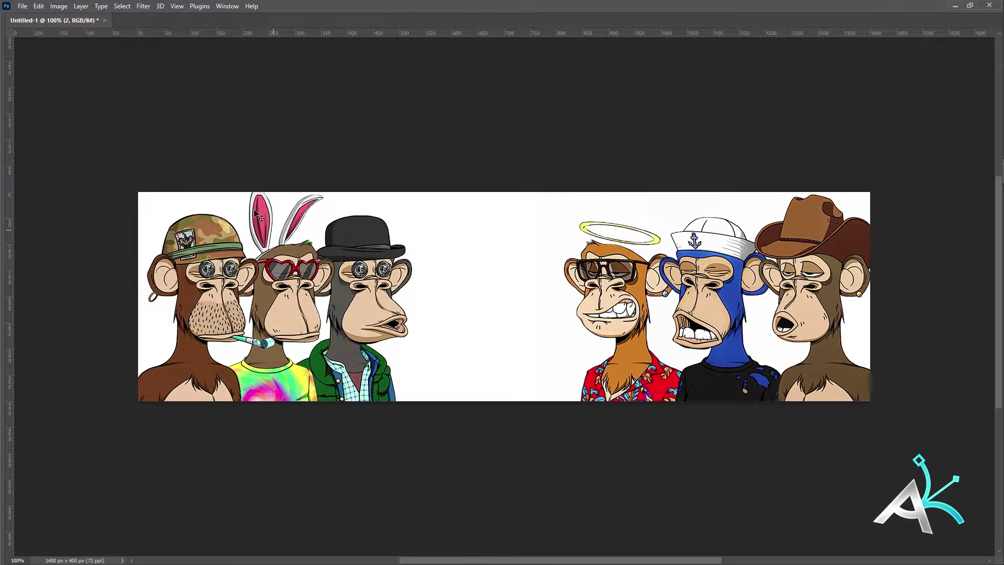
- Shrink the bunny-ears ape and shift it and the bowler-hat ape left
mouse_move(89, 191)
left_mouse_down()
mouse_move(143, 222)
mouse_move(236, 232)
left_mouse_up()
left_click_drag(316, 318, 277, 318)
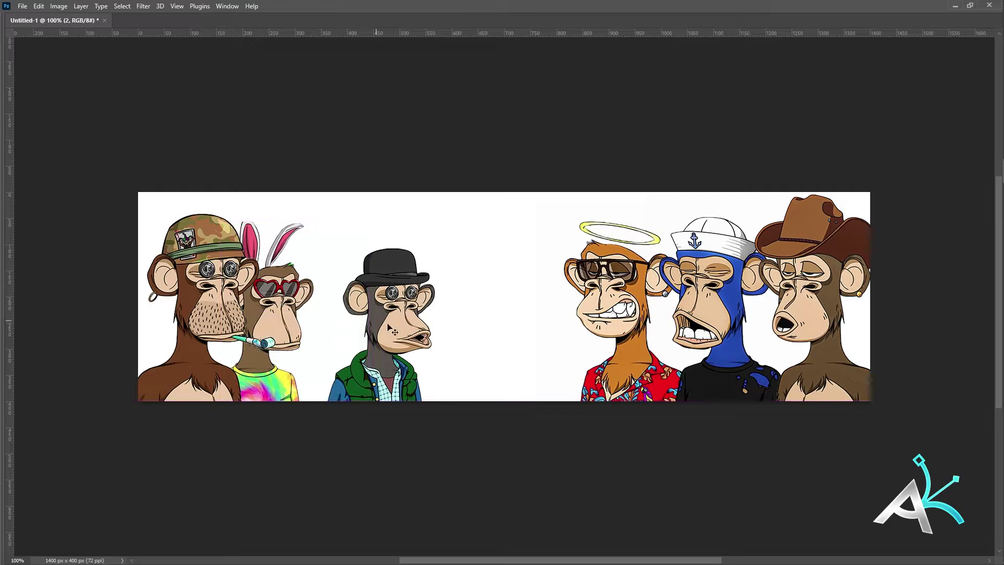
left_click_drag(454, 230, 396, 228)
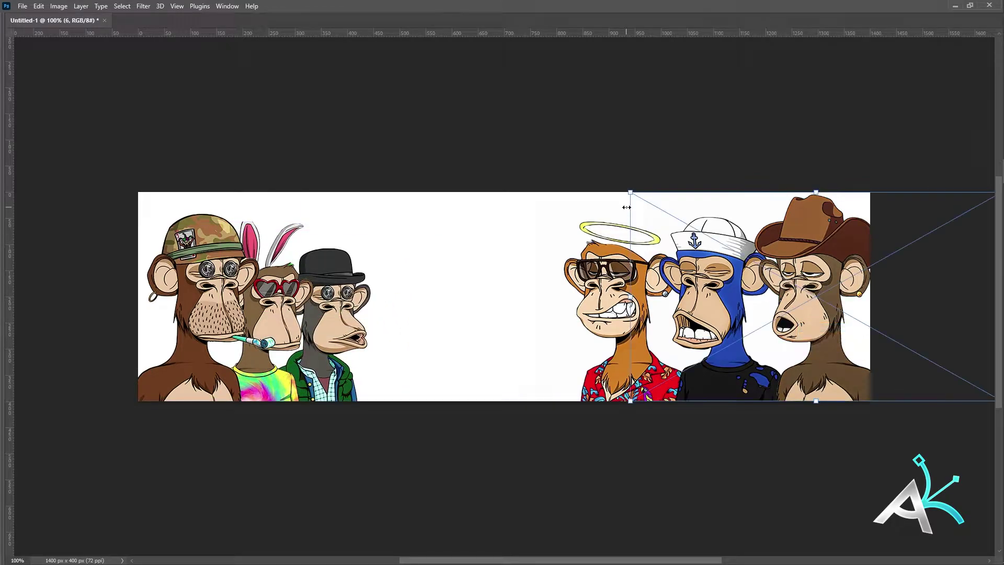
- Shrink the cowboy-hat ape into the corner and add a guide at head height
left_click_drag(626, 207, 651, 201)
key("Return")
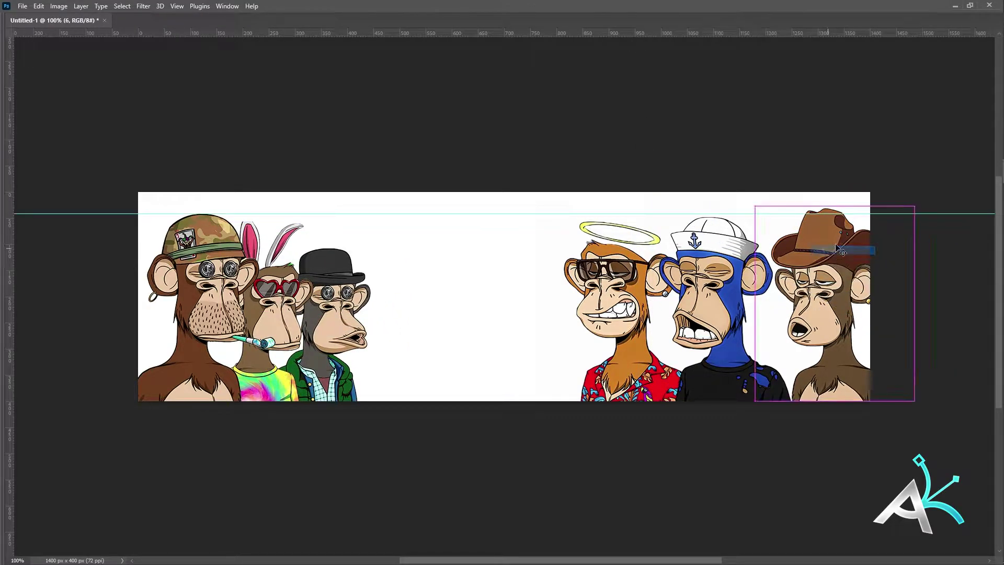
left_click_drag(836, 248, 809, 233)
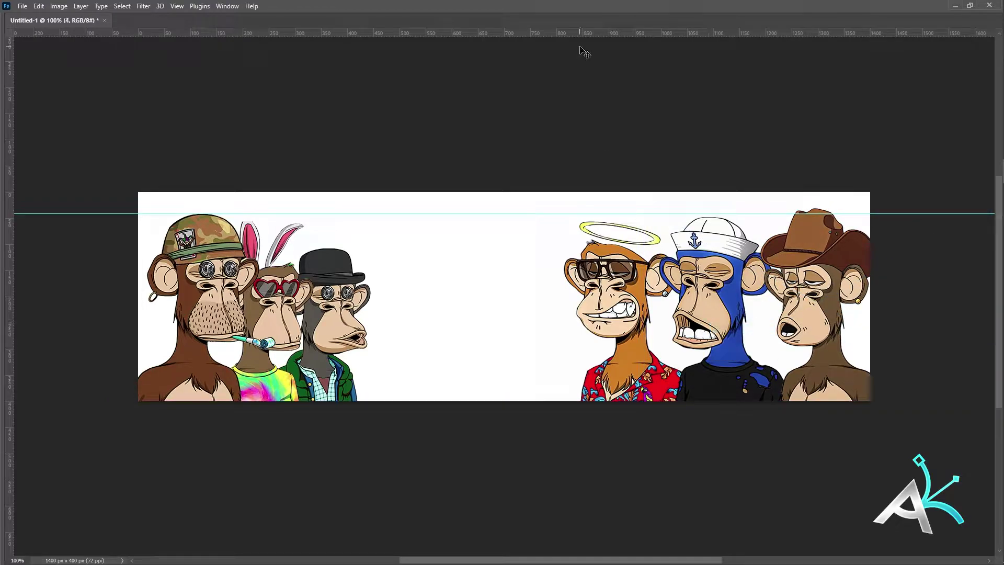
left_click_drag(587, 222, 587, 213)
- Scale the sailor ape down beside the cowboy ape and shrink the halo ape
key("ctrl+t")
left_click_drag(906, 190, 891, 199)
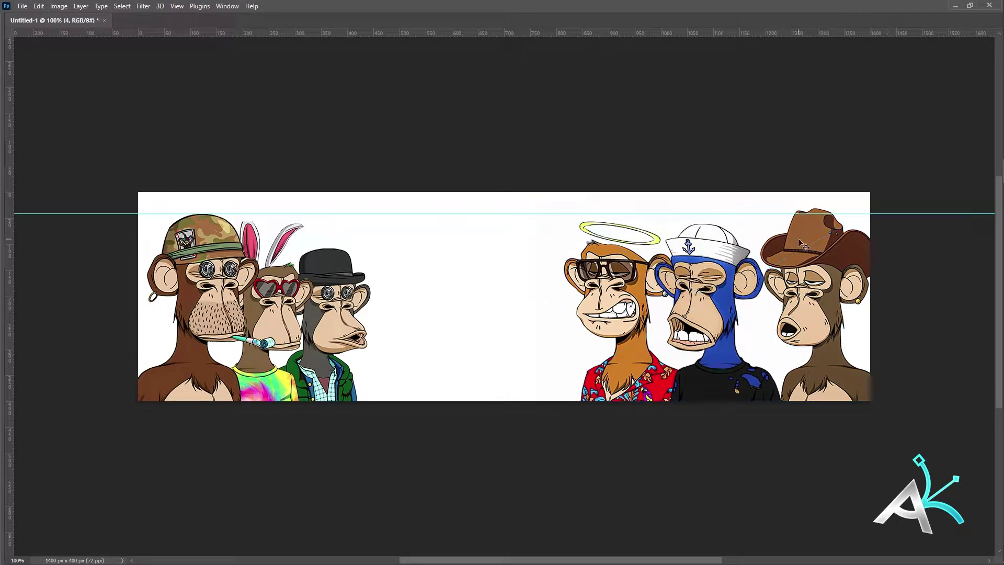
left_click_drag(800, 243, 751, 284)
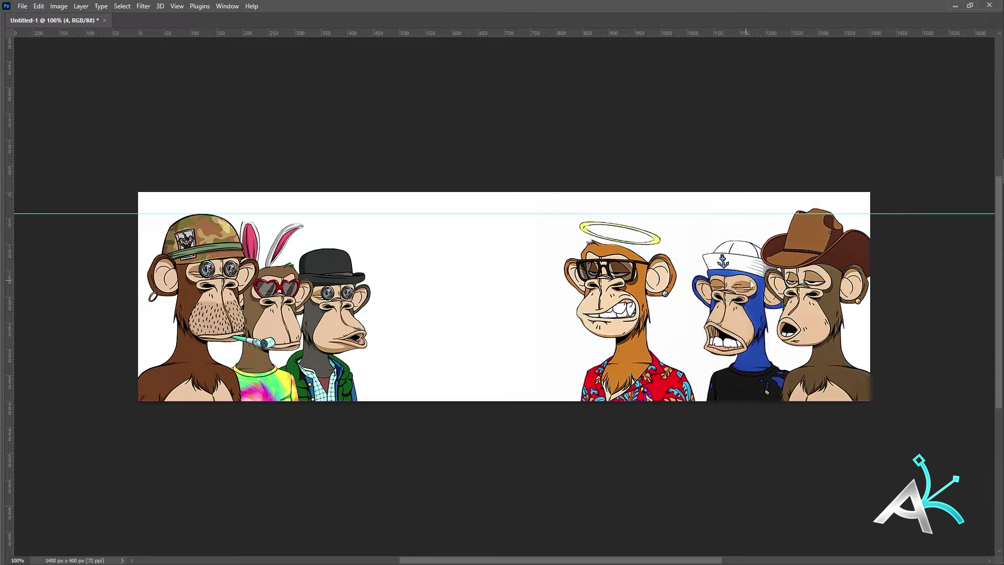
left_click(617, 293)
key("ctrl+t")
left_click_drag(457, 202, 515, 235)
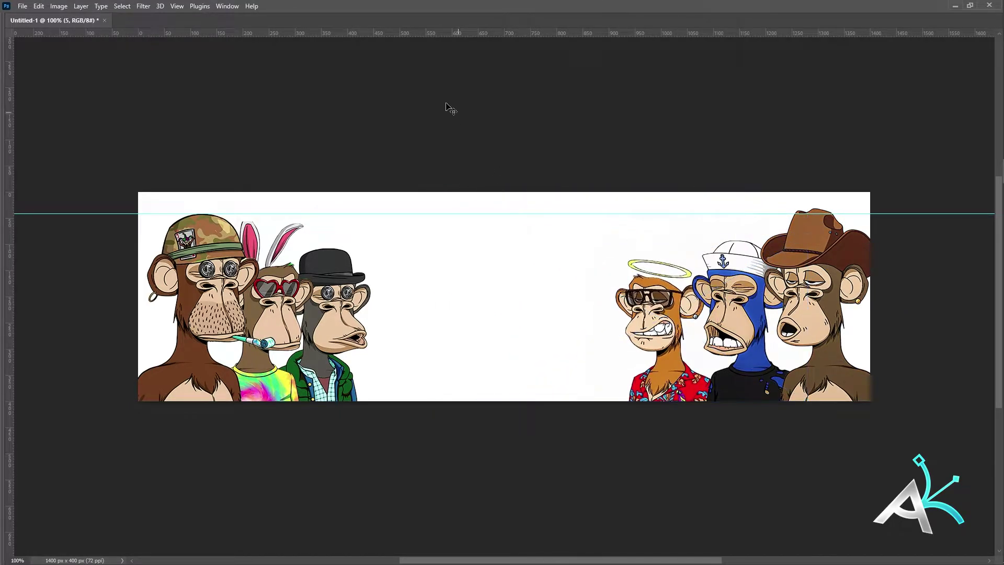
key("Return")
- Draw a circle in the empty centre and duplicate it beside the first
key("Tab")
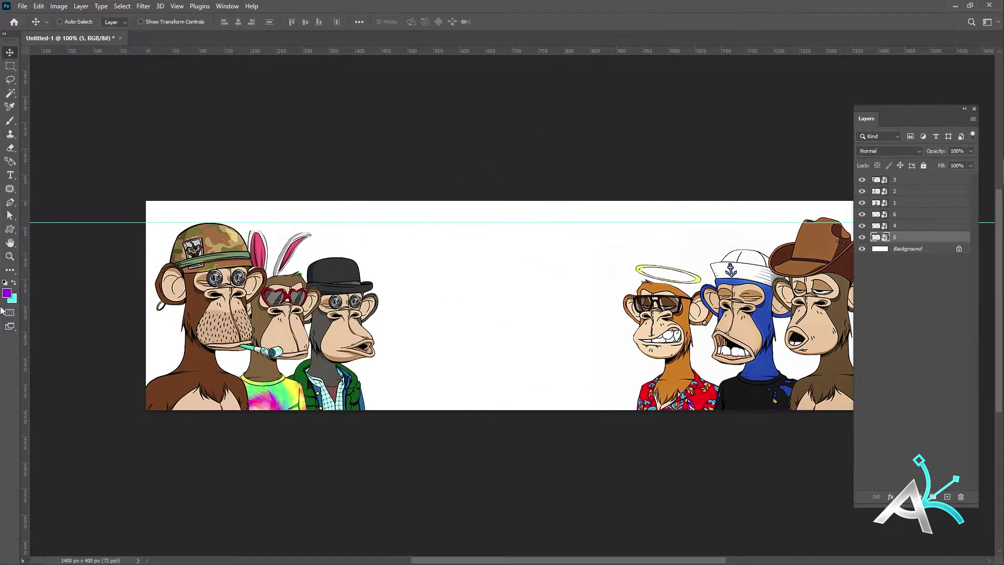
left_click(8, 232)
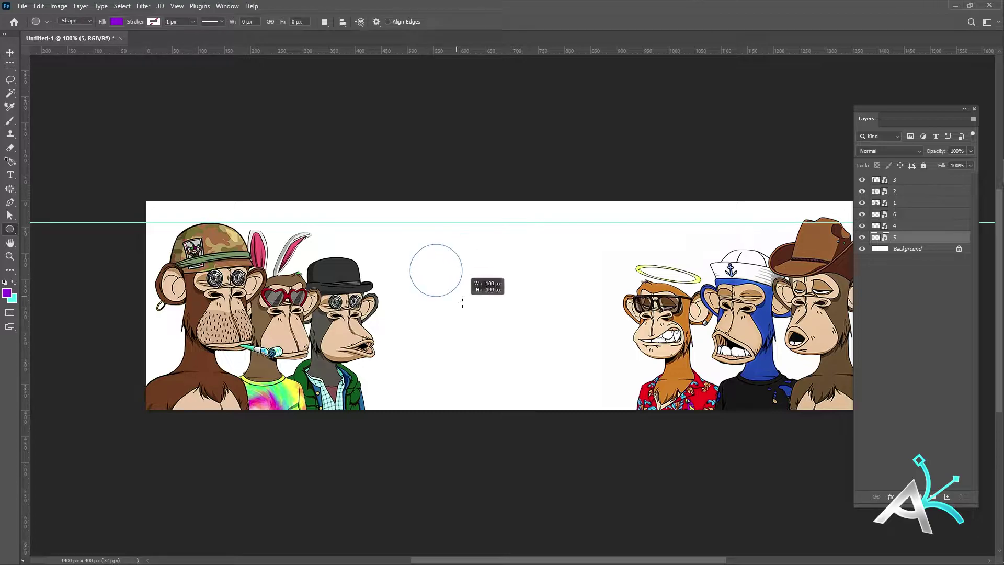
left_click_drag(410, 244, 462, 303)
key("v")
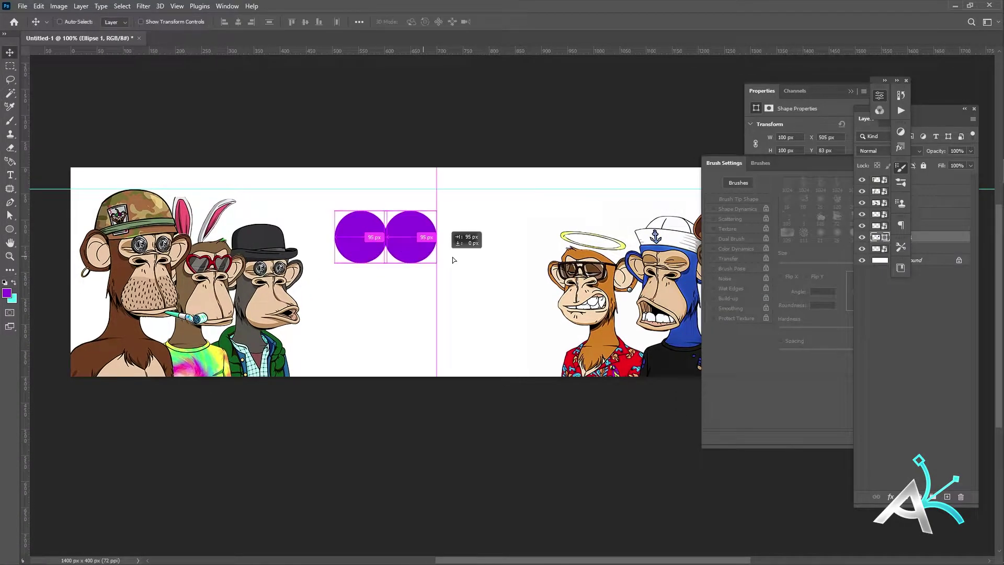
- Colour the two reference circles cyan and purple
left_click(12, 301)
key("Escape")
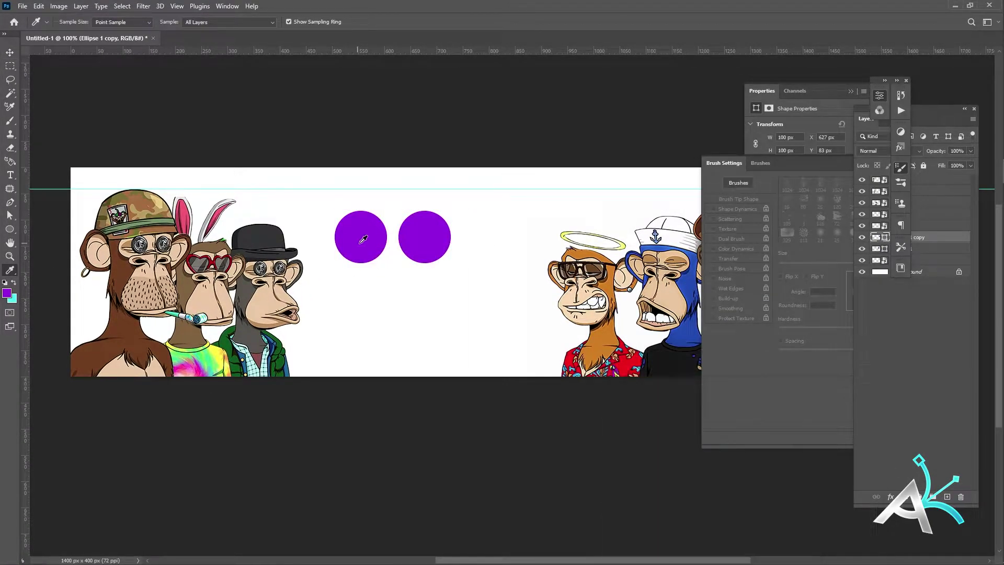
key("v")
right_click(424, 243)
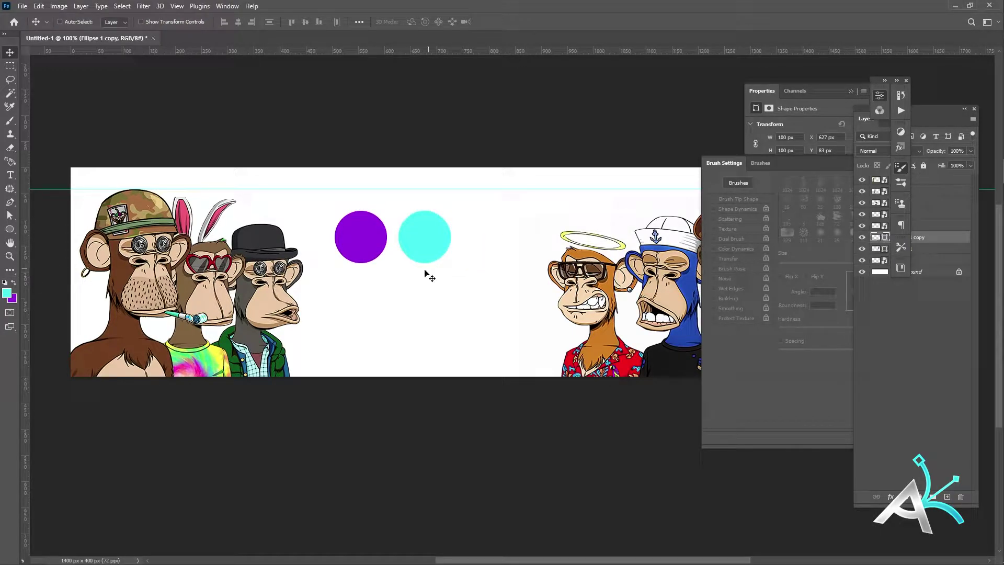
key("i")
left_click(7, 293)
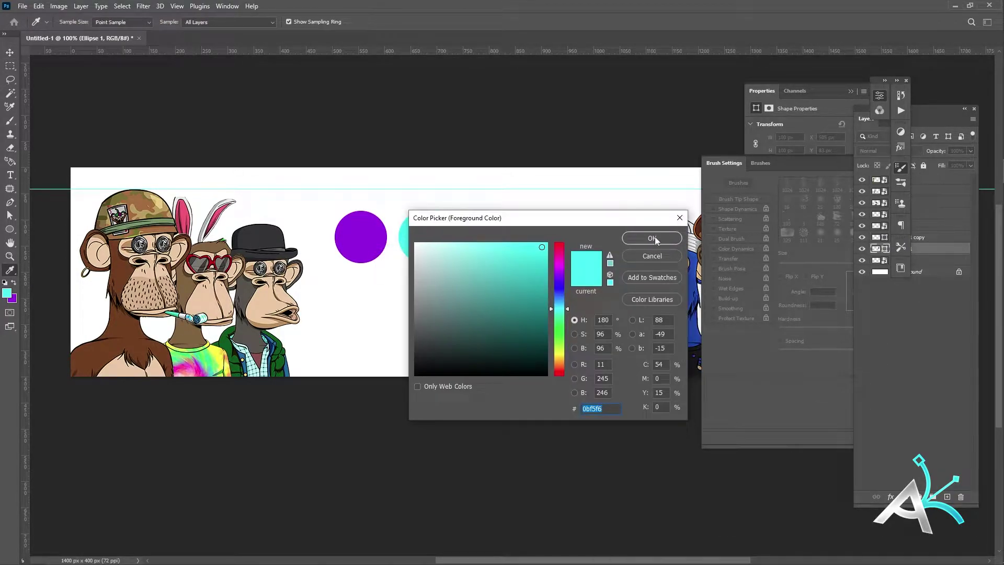
left_click(652, 239)
left_click(12, 298)
left_click(666, 239)
- Hide both reference circles and set the foreground colour to dark navy #071831
key("v")
right_click(380, 240)
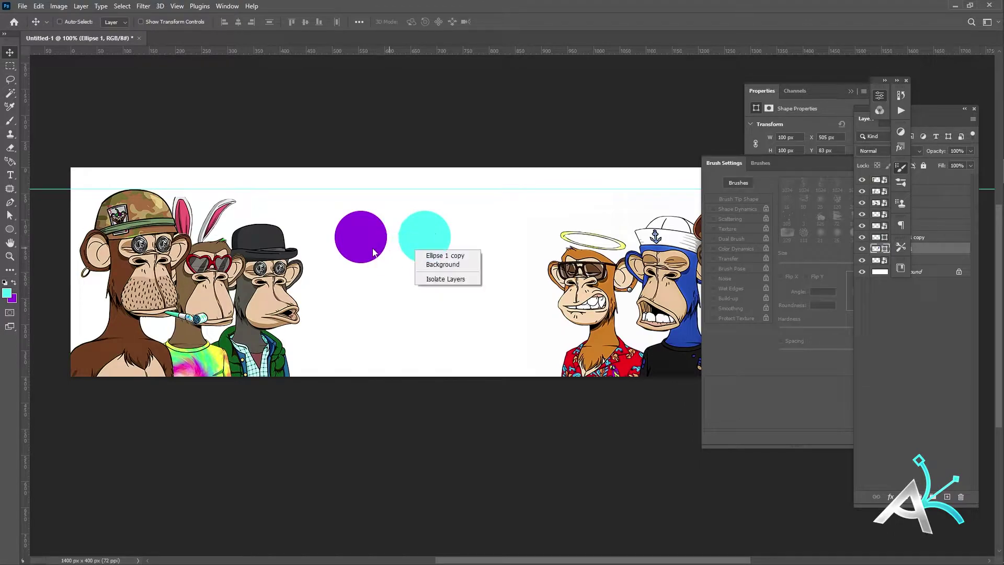
left_click_drag(943, 238, 922, 178)
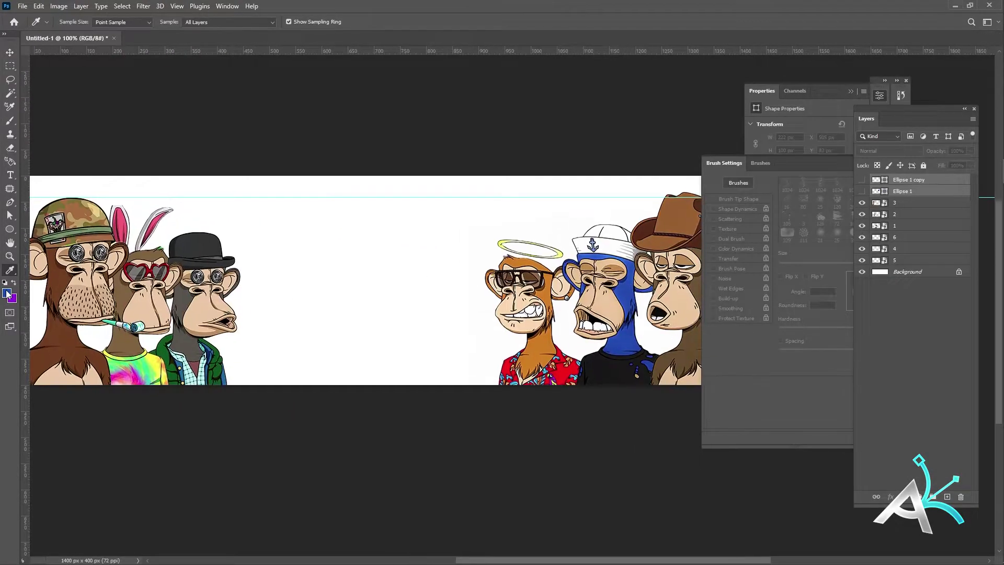
left_click(8, 294)
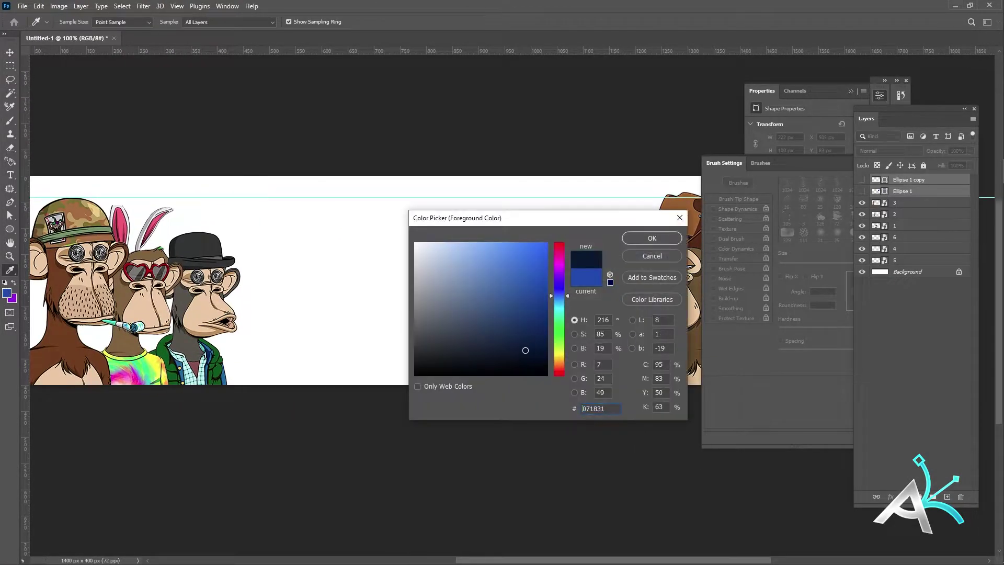
left_click(652, 239)
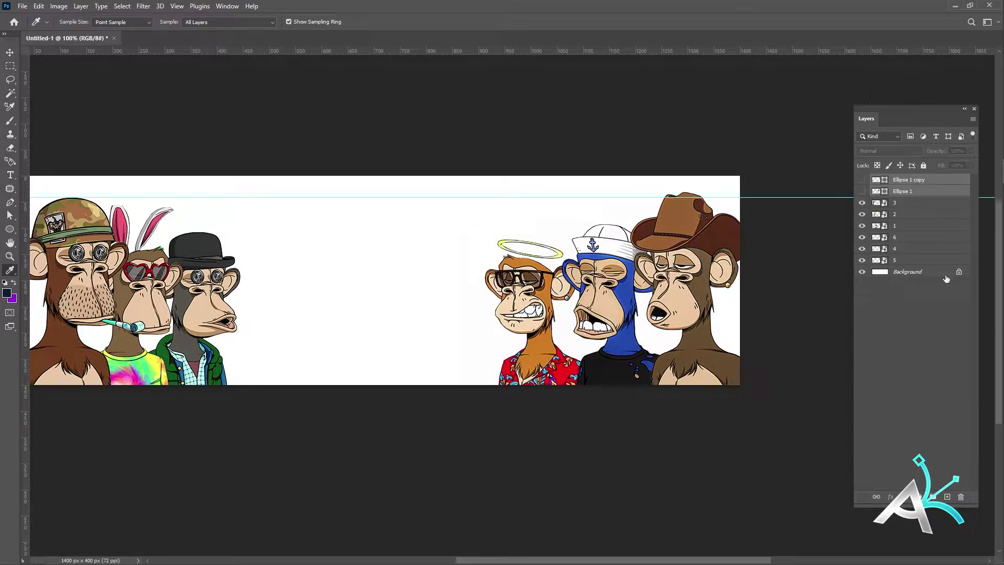
- Fill the background with dark navy and paint soft blue glows behind both ape trios
key("alt+BackSpace")
mouse_move(594, 315)
left_mouse_down()
mouse_move(649, 358)
mouse_move(559, 347)
left_mouse_up()
left_click(75, 21)
double_click(78, 477)
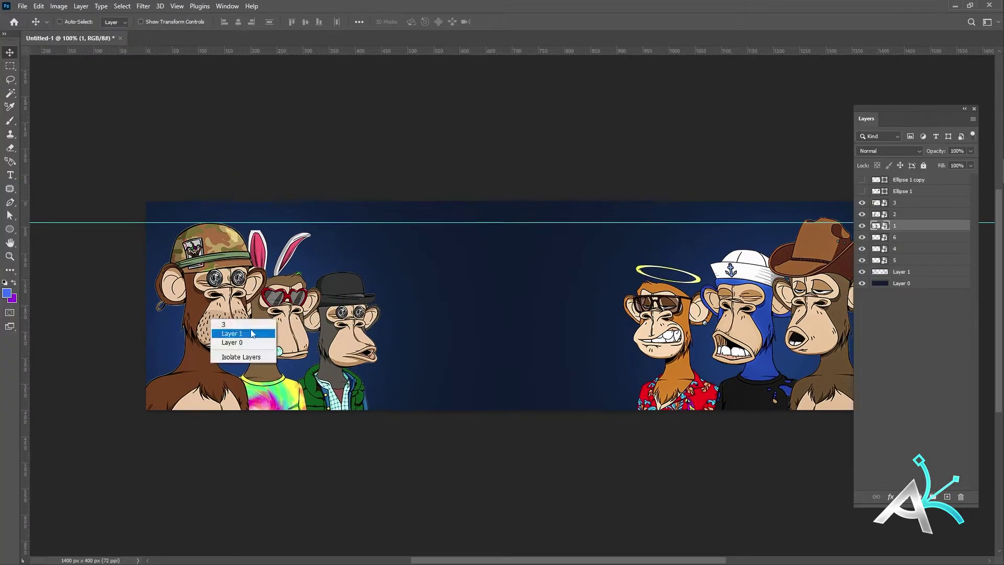
left_click(230, 325)
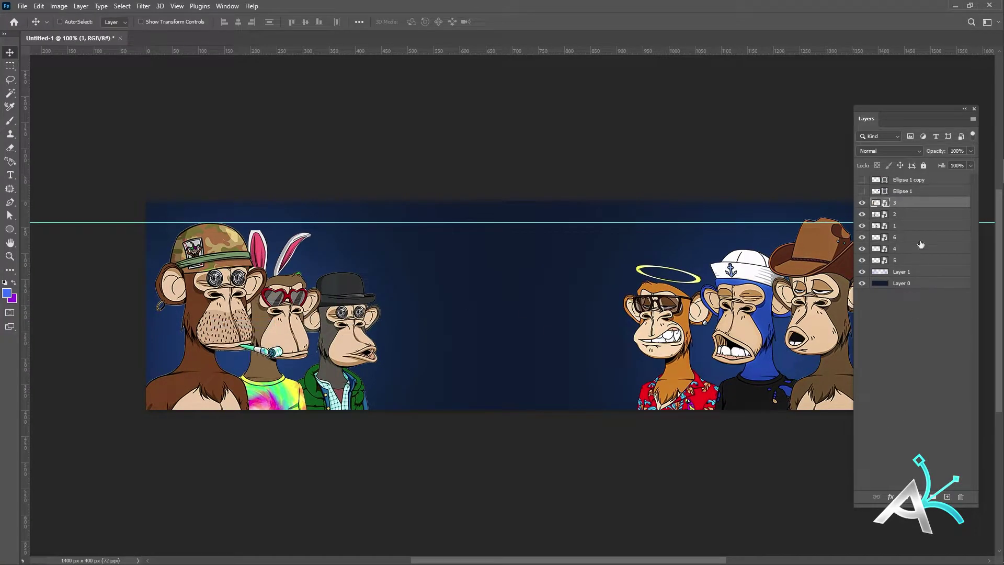
left_click_drag(195, 311, 335, 314)
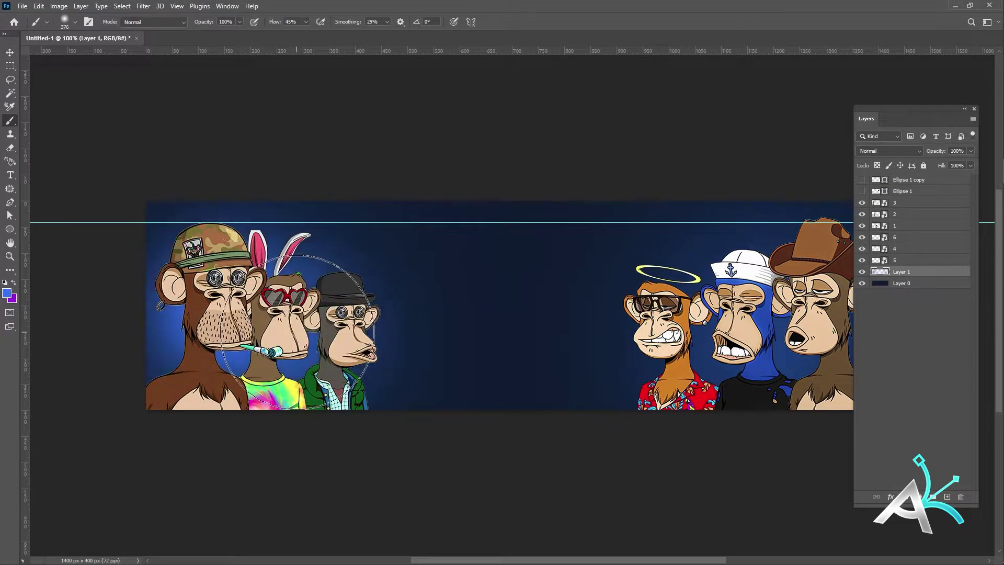
left_click_drag(716, 313, 653, 325)
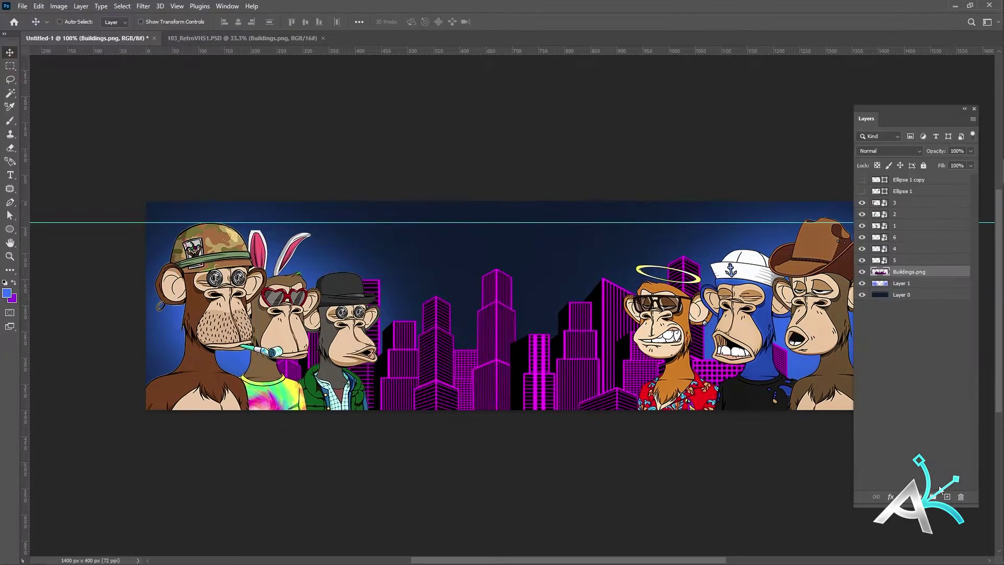
- Add an empty layer above Buildings.png and tone down the skyline with navy paint
left_click(945, 493)
key("b")
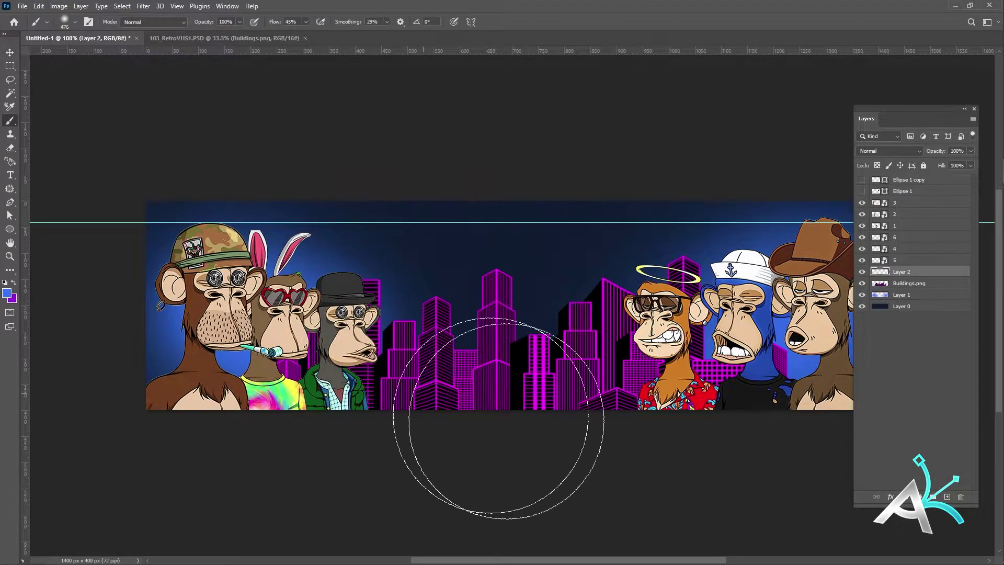
left_click(578, 360, "alt")
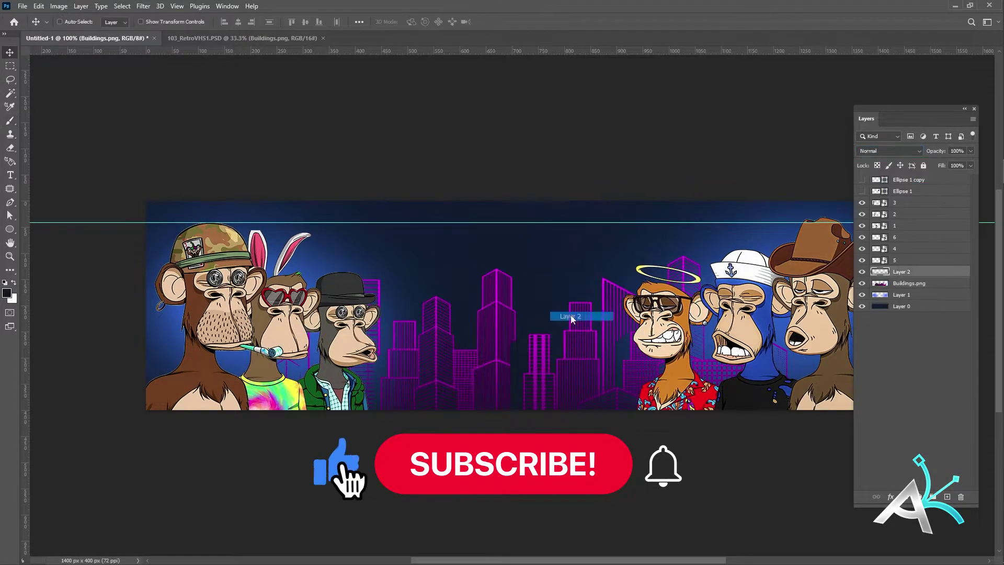
key("i")
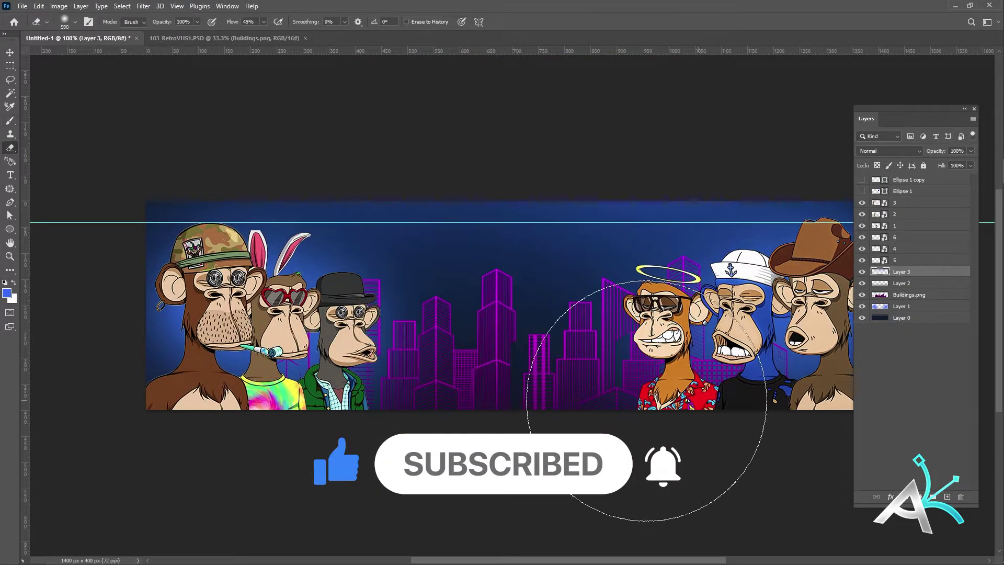
- Drag Landscape1.png from the RetroVHS document into the banner
key("v")
left_click(224, 37)
left_click_drag(502, 283, 523, 292)
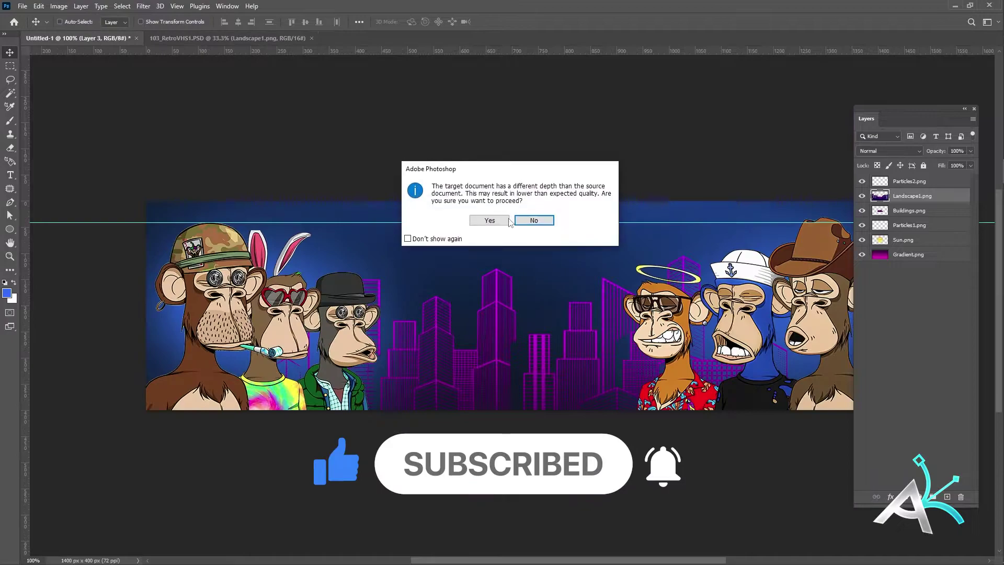
- Accept the bit-depth conversion and scale Landscape1.png down to fit the banner
left_click(488, 220)
key("ctrl+t")
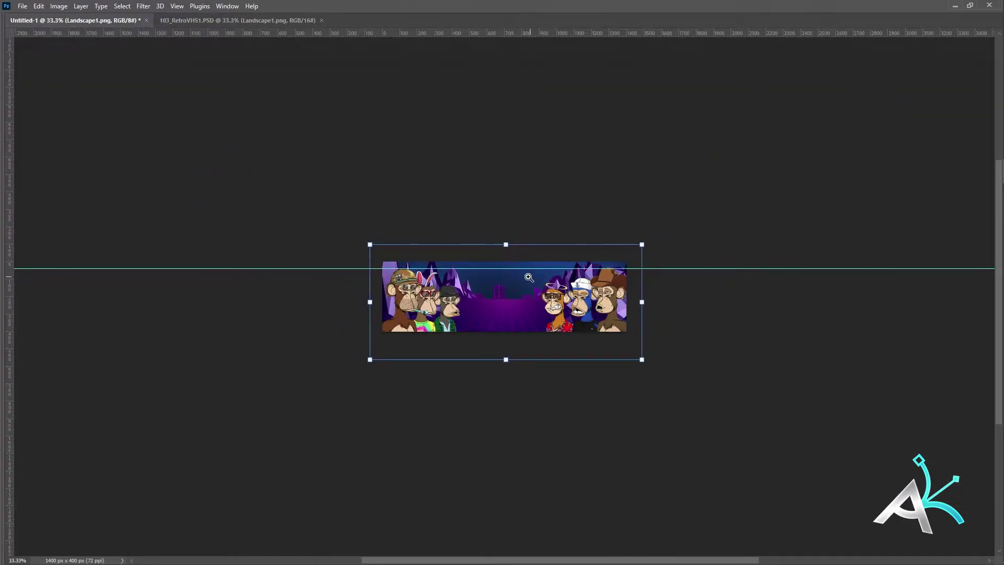
left_click_drag(560, 350, 561, 404)
key("Return")
key("Tab")
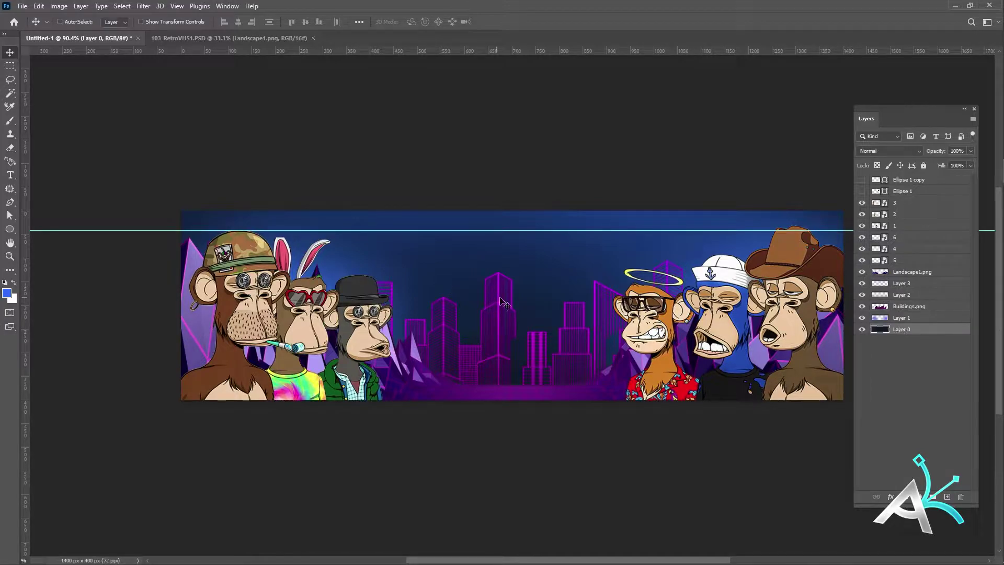
- Set the foreground colour to dark purple and select ape layer 6
left_click(7, 295)
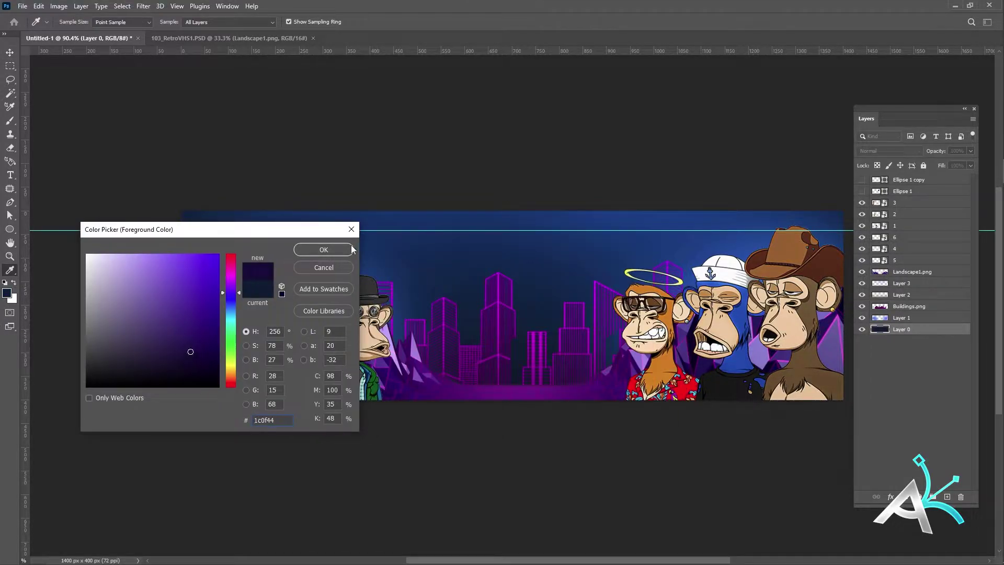
left_click(351, 250)
key("i")
right_click(772, 326)
left_click(795, 345)
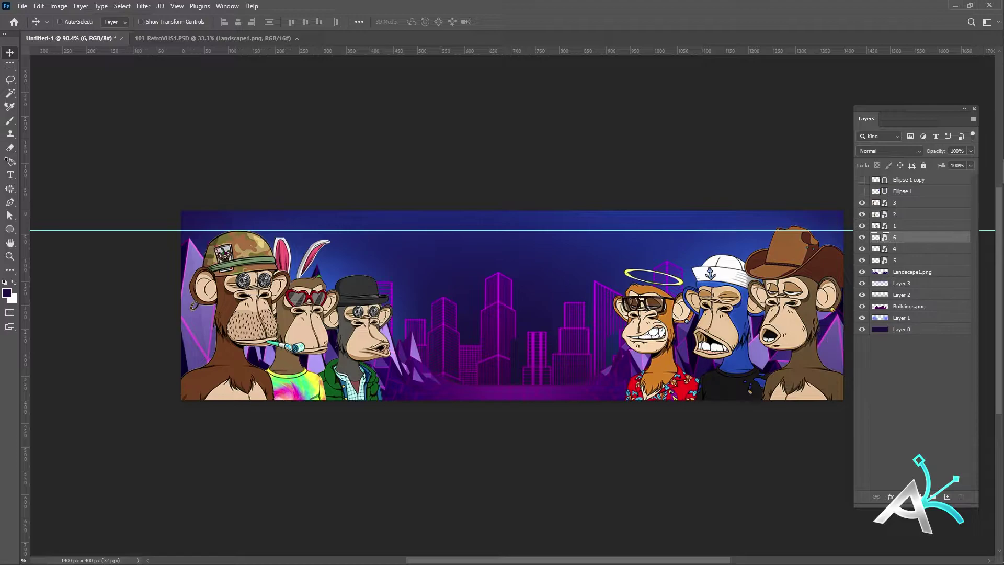
key("ctrl+b")
- Give ape layer 6 an Outer Glow in Color Dodge mode at 32% opacity
left_click(594, 177)
left_click(891, 496)
left_click(909, 473)
left_click_drag(575, 309, 175, 234)
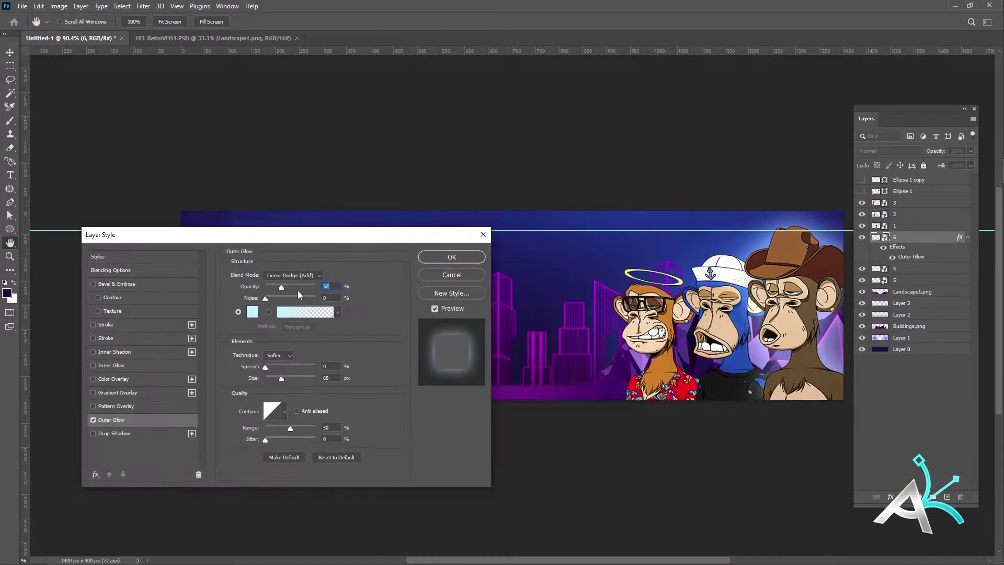
left_click_drag(266, 377, 271, 379)
left_click(293, 275)
left_click(282, 373)
left_click_drag(305, 286, 281, 286)
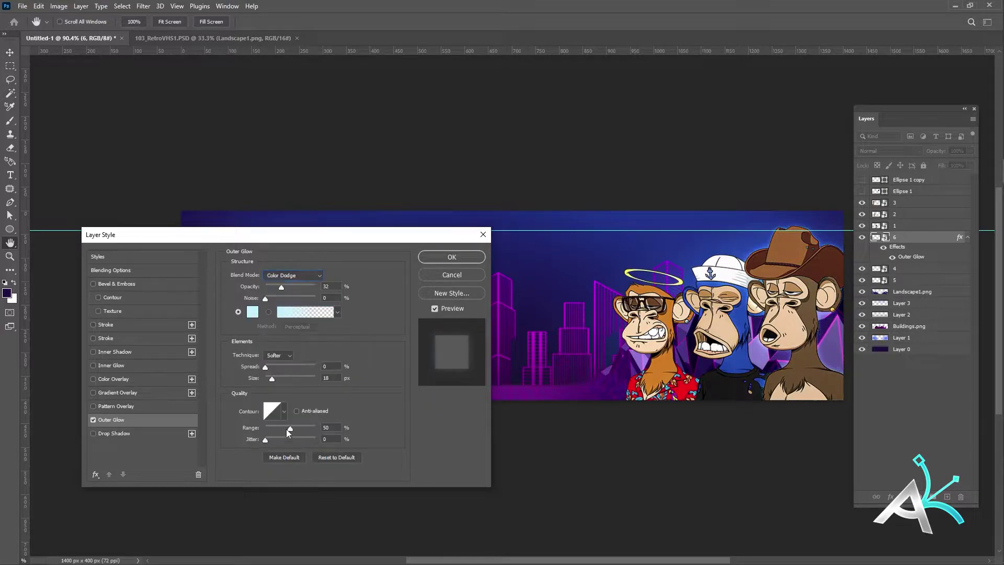
left_click_drag(272, 378, 283, 378)
left_click(451, 256)
- Add a clipped Color Dodge layer and brush light blue highlights on the right apes
right_click(726, 327)
left_click(743, 335)
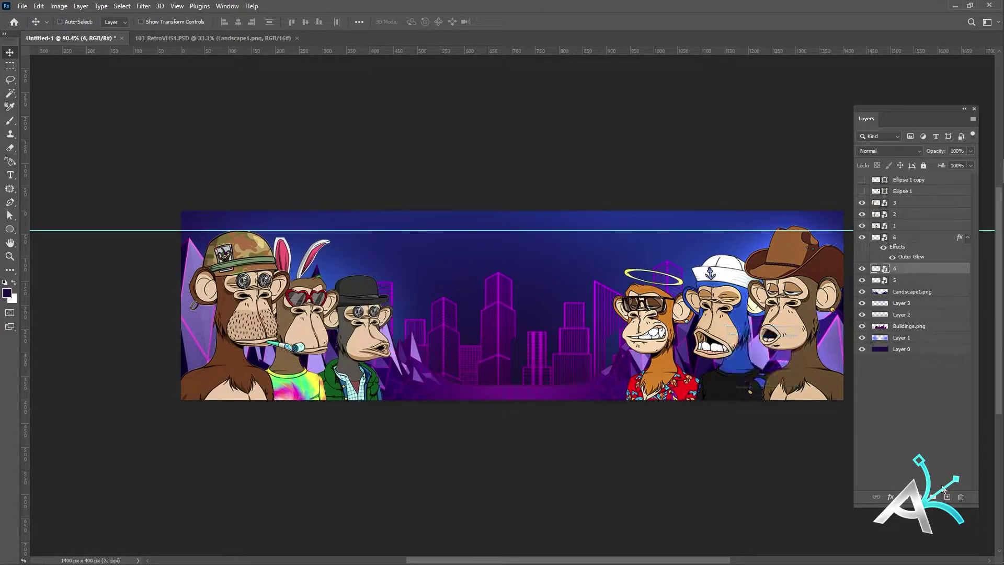
left_click(947, 496)
left_click(826, 327)
left_click(7, 292)
left_click(231, 317)
left_click(173, 267)
left_click(323, 250)
key("b")
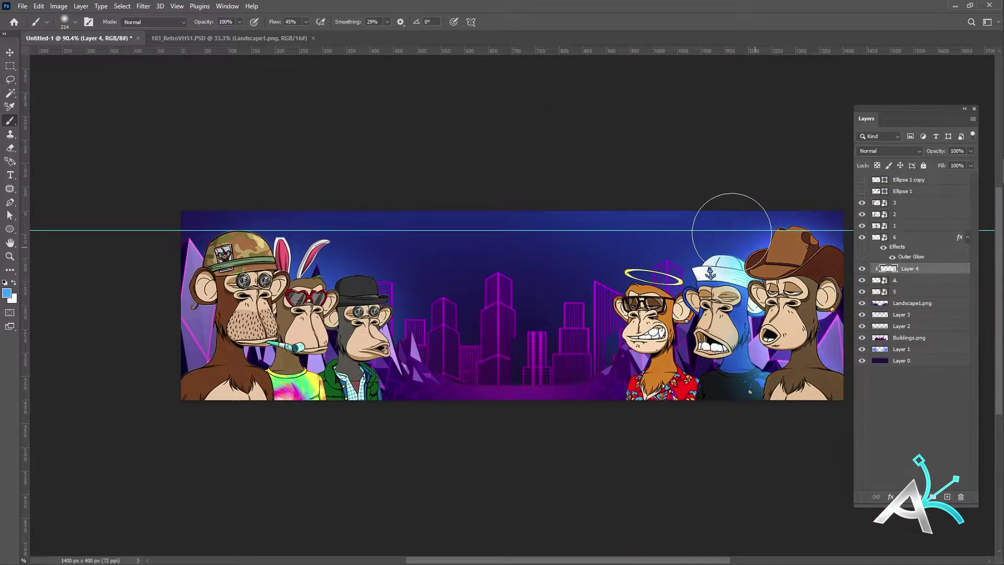
left_click(888, 150)
left_click(897, 246)
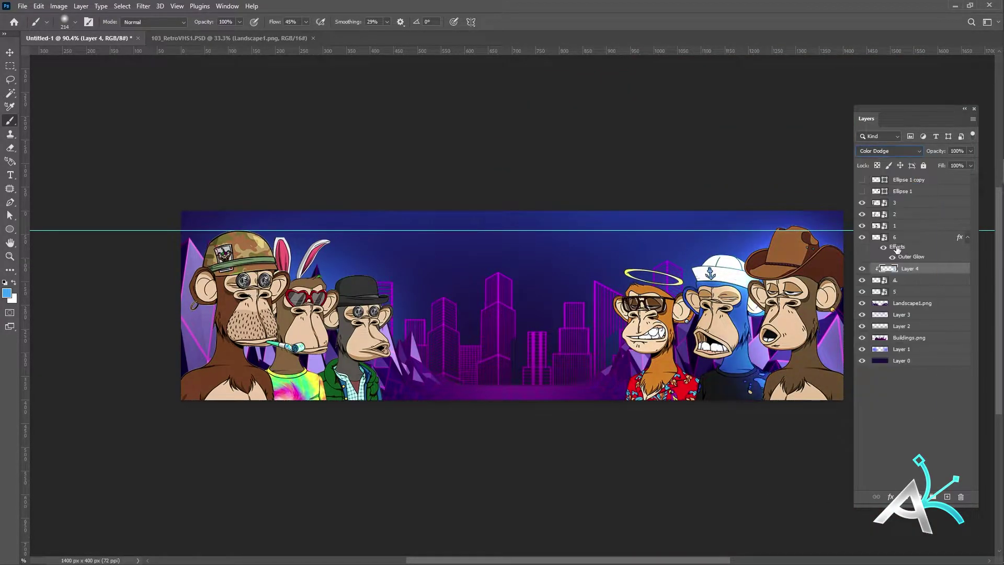
- Add another layer clipped to the halo ape, paint light, and pick purple
left_click(947, 497)
key("ctrl+alt+g")
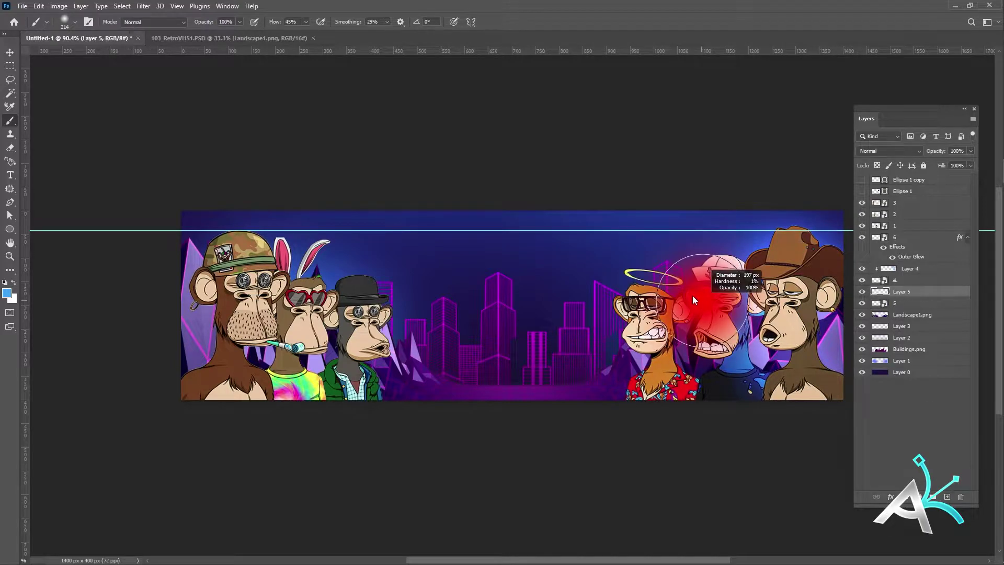
left_click(889, 151)
left_click(896, 246)
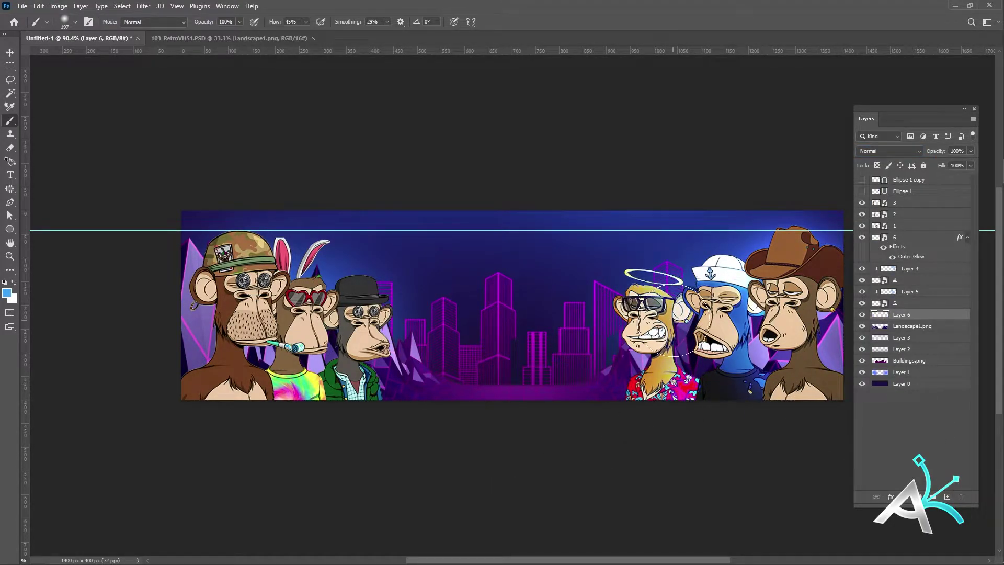
left_click(7, 293)
left_click(229, 267)
left_click(324, 250)
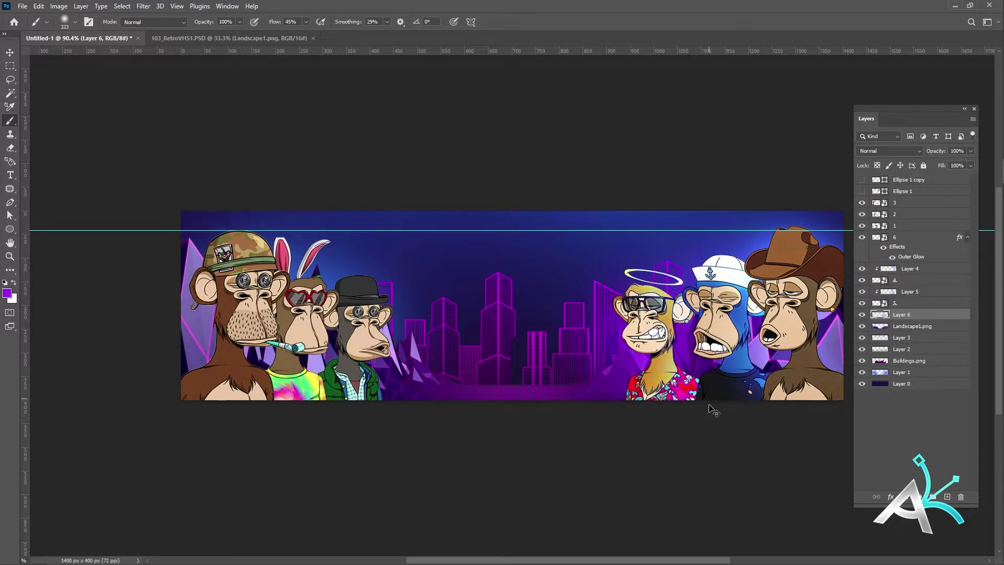
- Apply a curved Path Blur with raised speed and taper to Landscape1.png
key("v")
right_click(199, 345)
left_click(219, 360)
left_click(143, 6)
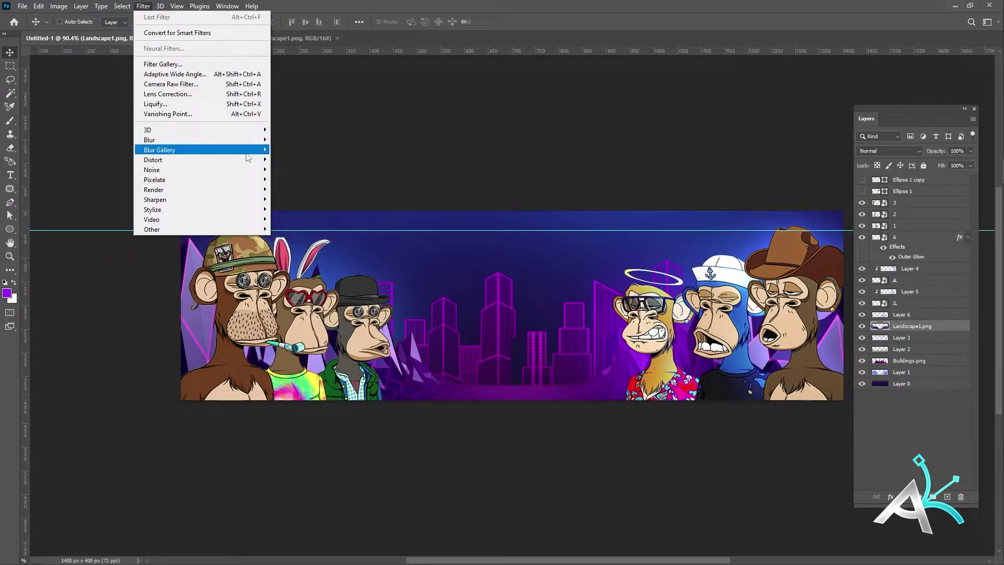
left_click(297, 189)
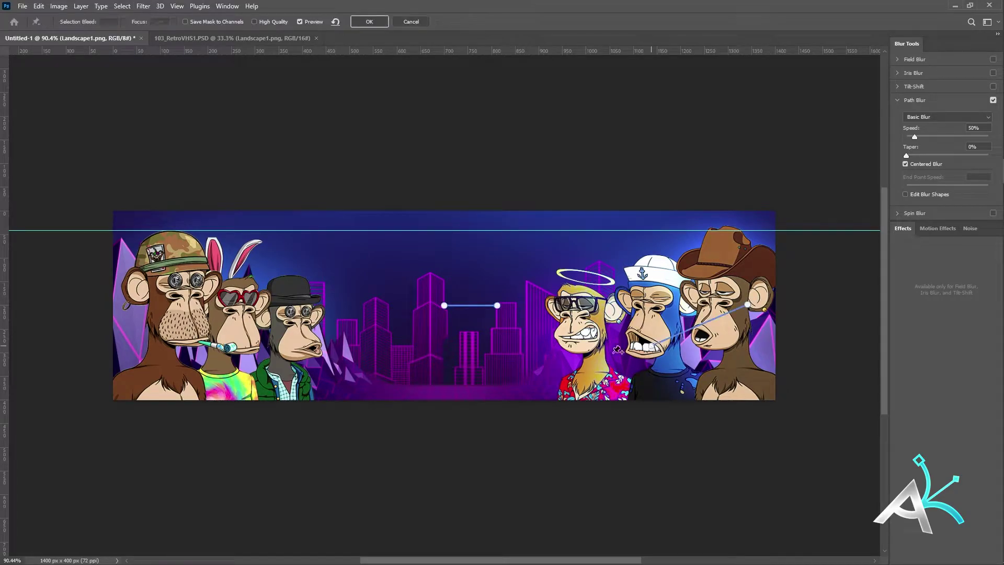
left_click(291, 362)
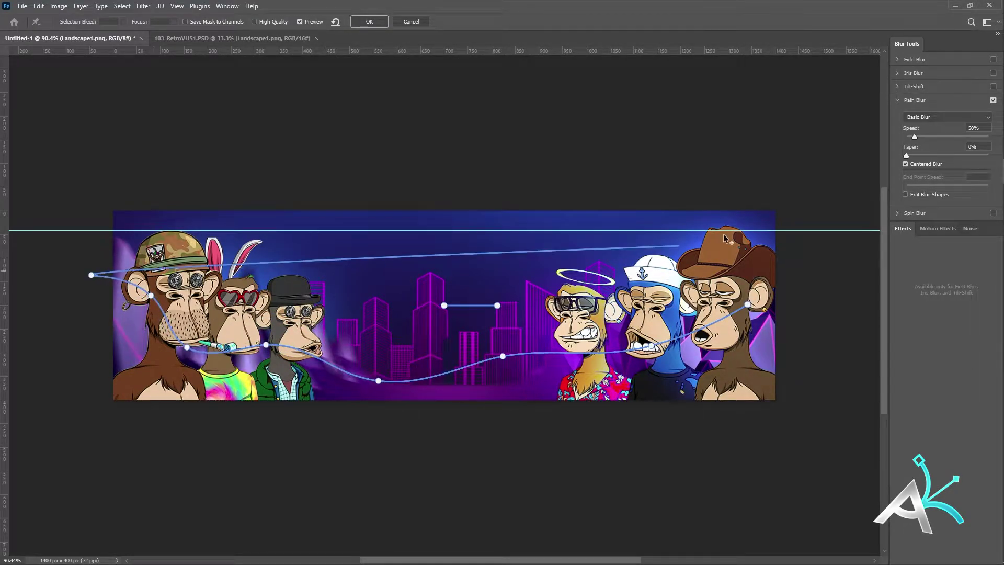
scroll(87, 228, "right", 5)
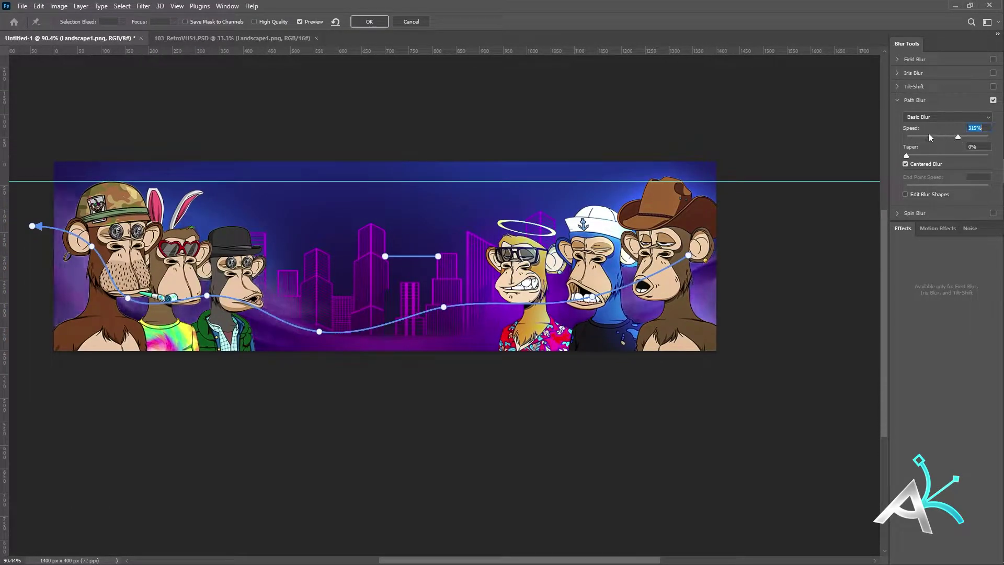
left_click_drag(926, 136, 962, 156)
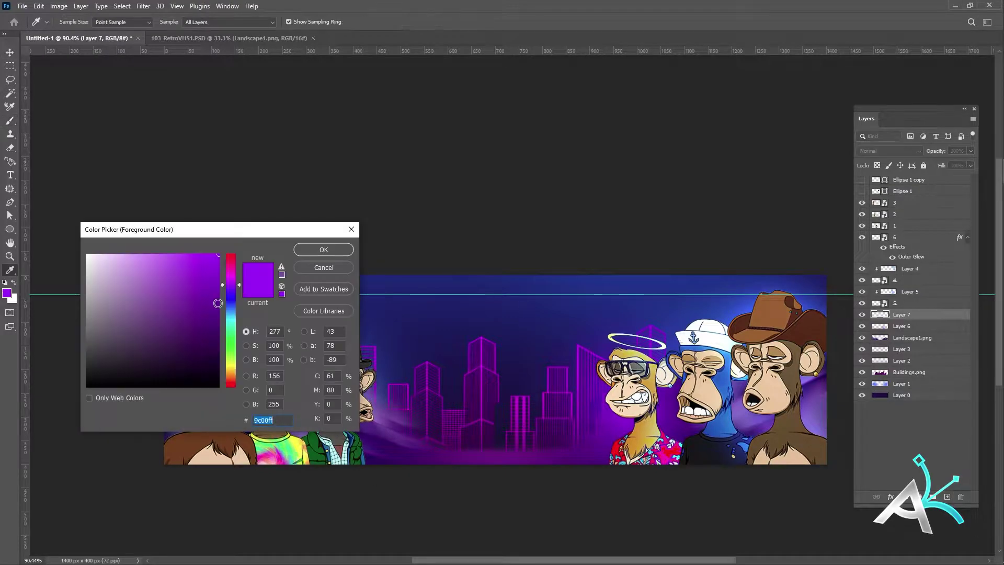
- Set Layer 7 to Hard Light and paint blue light onto the left apes
left_click(310, 253)
key("b")
left_click(889, 150)
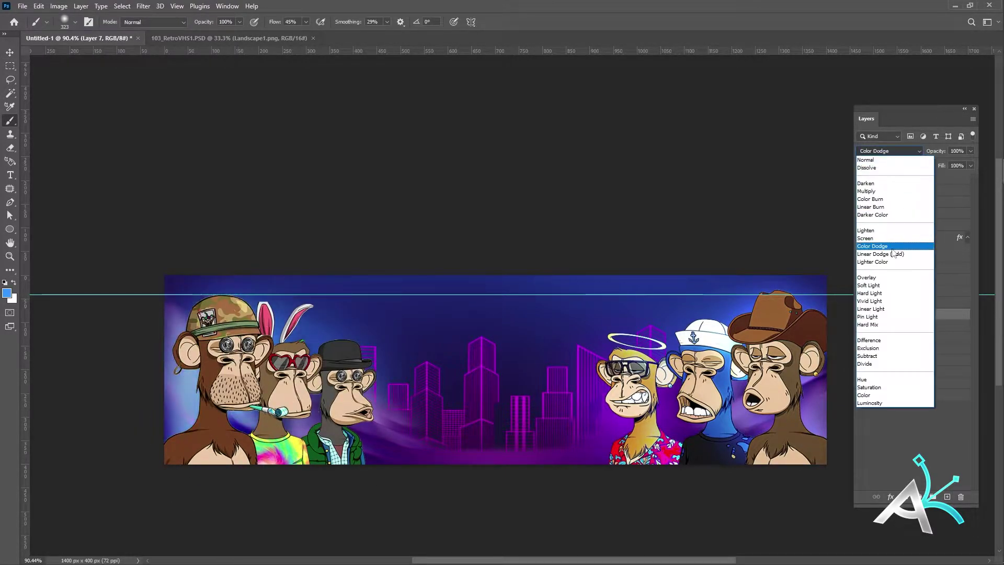
left_click(907, 293)
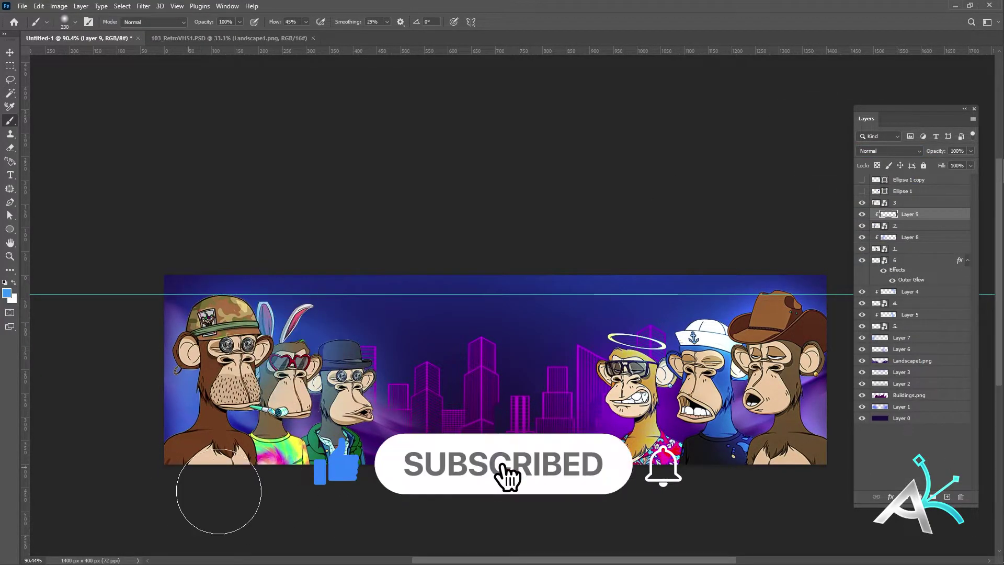
left_click(933, 192)
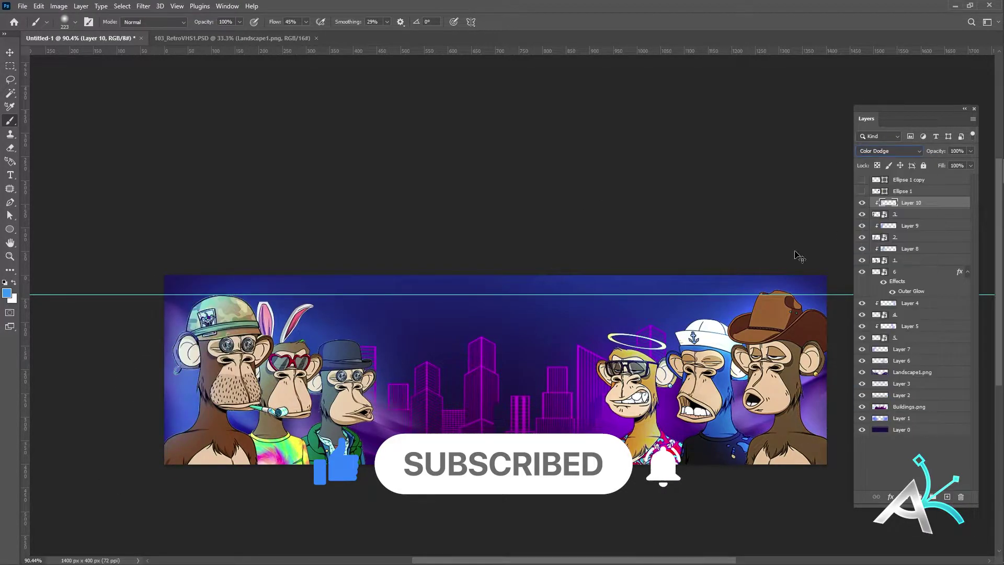
- Recolour the first ape by shifting its hue in Hue/Saturation
key("ctrl+u")
left_click_drag(809, 373, 758, 373)
left_click(926, 321)
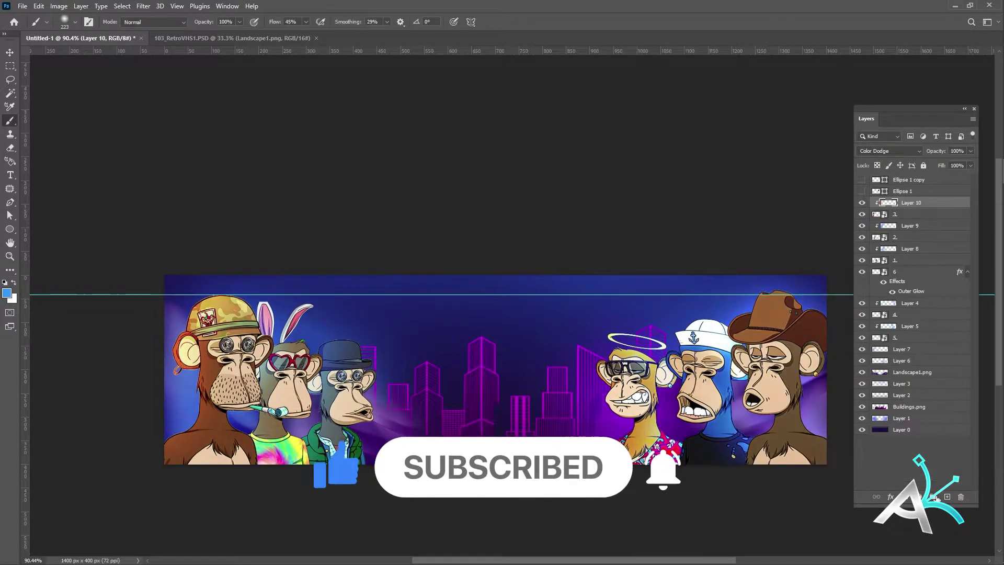
key("Tab")
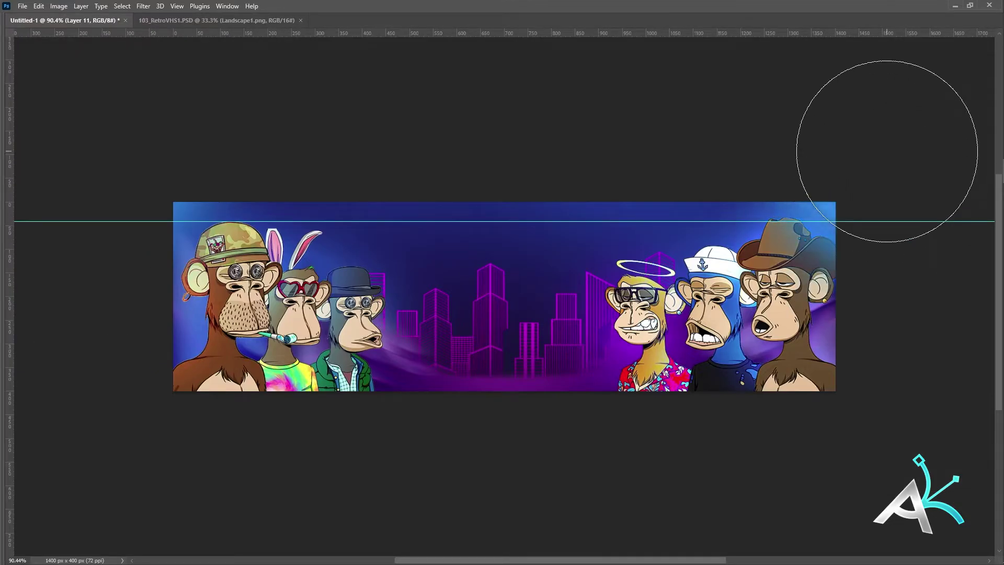
key("Tab")
key("v")
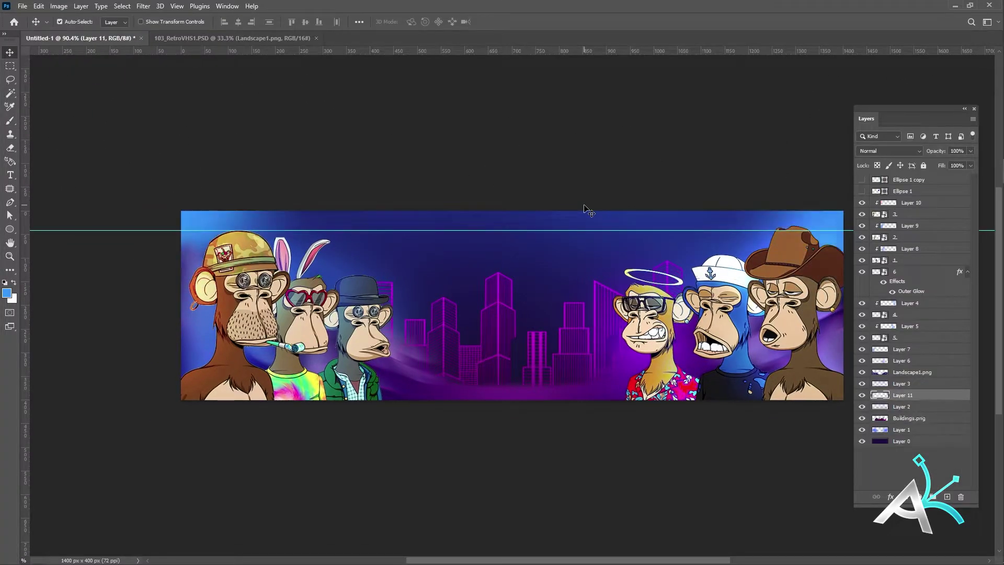
left_click_drag(604, 216, 545, 176)
- Copy layer 6's outer glow style and paste it onto layers 4 and 5
left_click(909, 260)
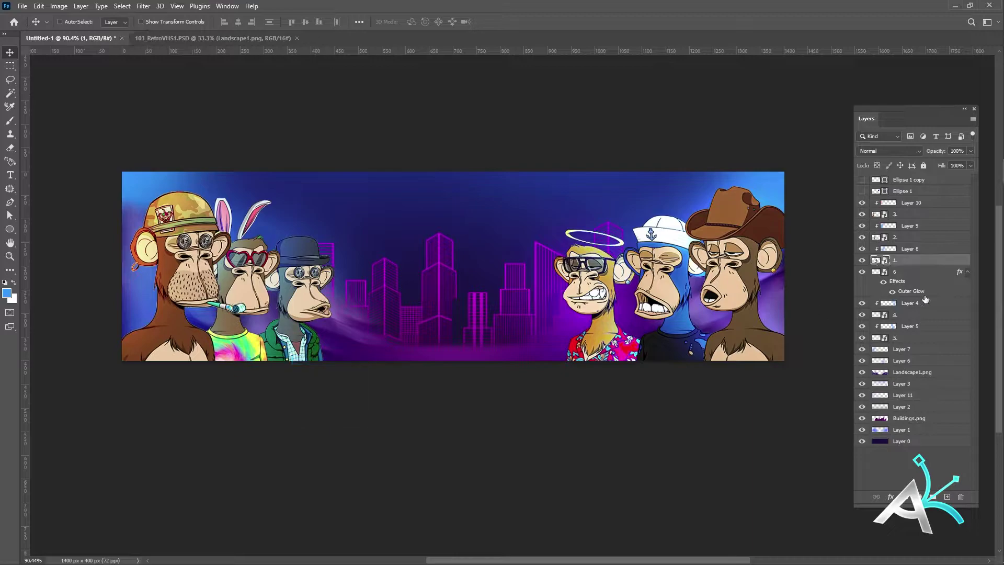
right_click(609, 351)
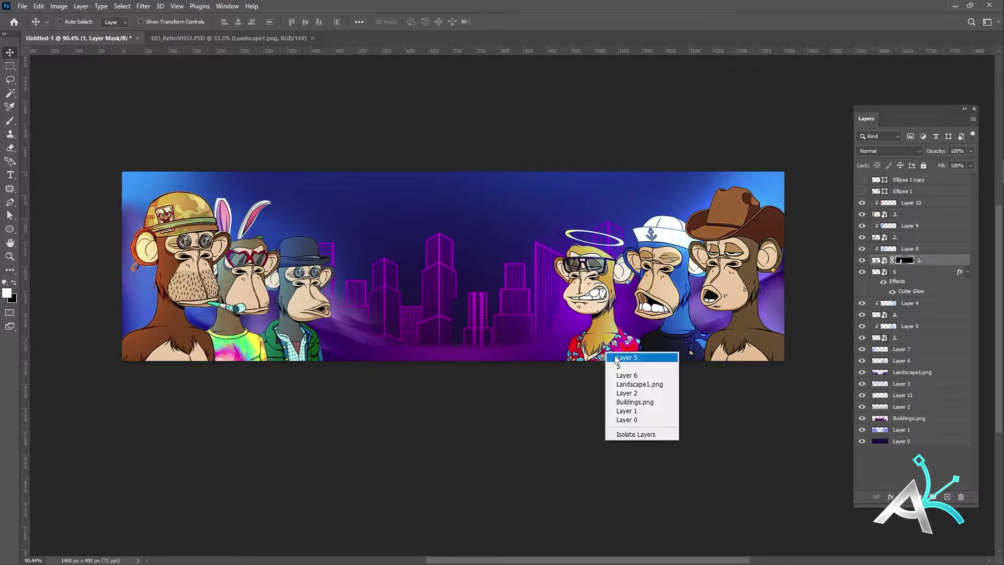
left_click(627, 361)
right_click(909, 325)
left_click(808, 366)
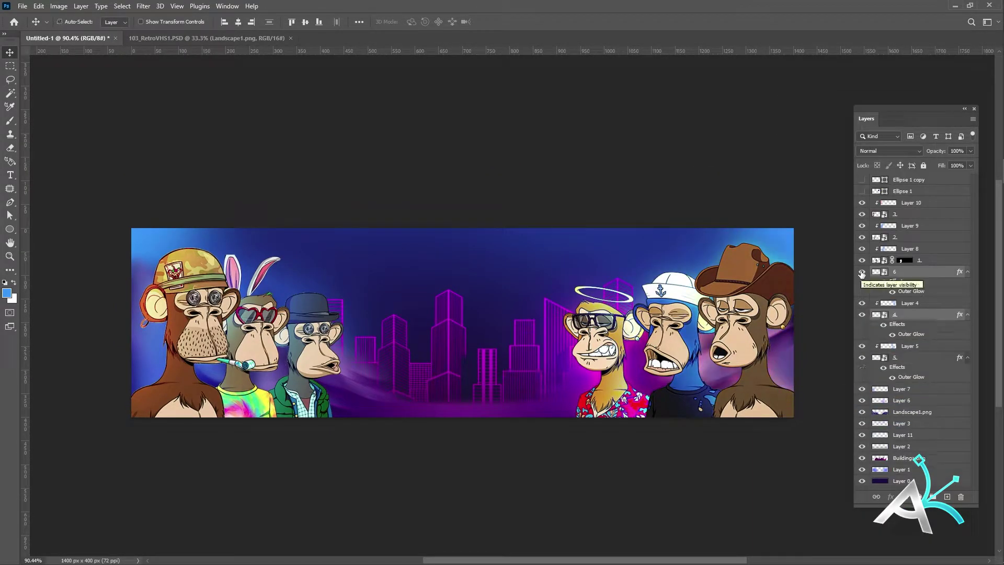
left_click(910, 237)
left_click(909, 214, "ctrl")
right_click(935, 296)
left_click(935, 296)
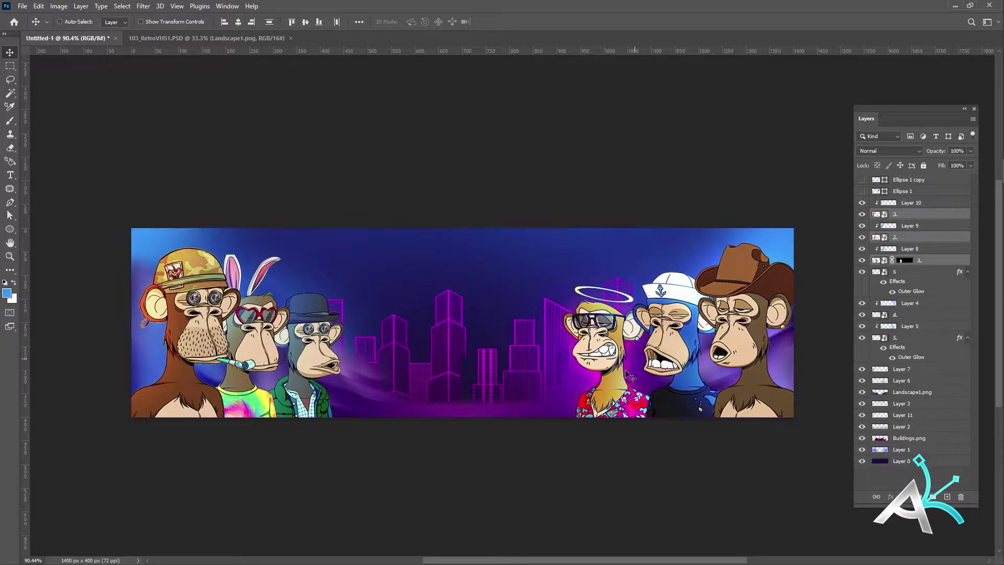
- Add a new empty layer above Layer 7 for painting
left_click(909, 314)
left_click(920, 368)
key("ctrl+shift+alt+n")
- Load a Manga Speedlines brush preset for the Brush tool
key("b")
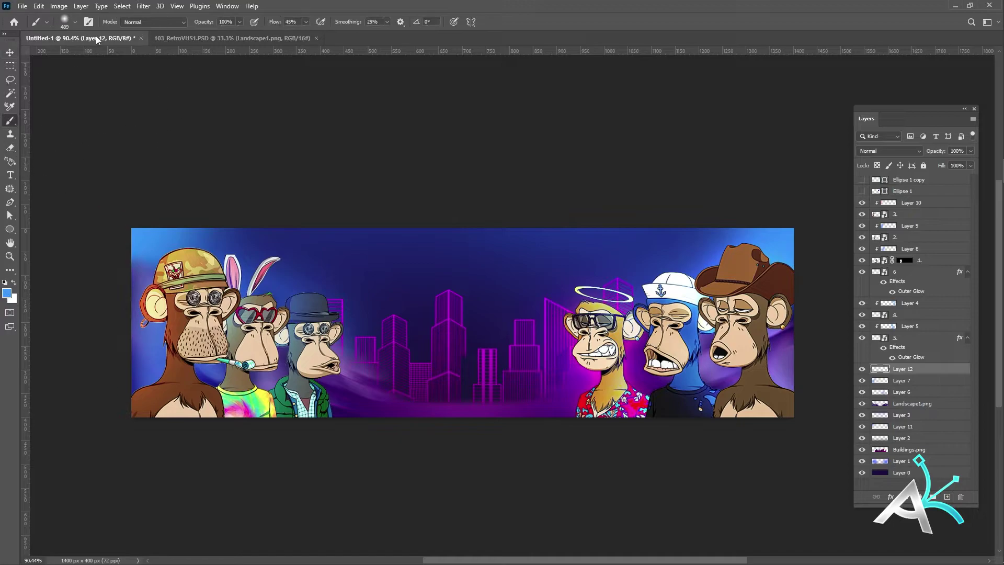
left_click(68, 21)
scroll(20, 157, "down", 3)
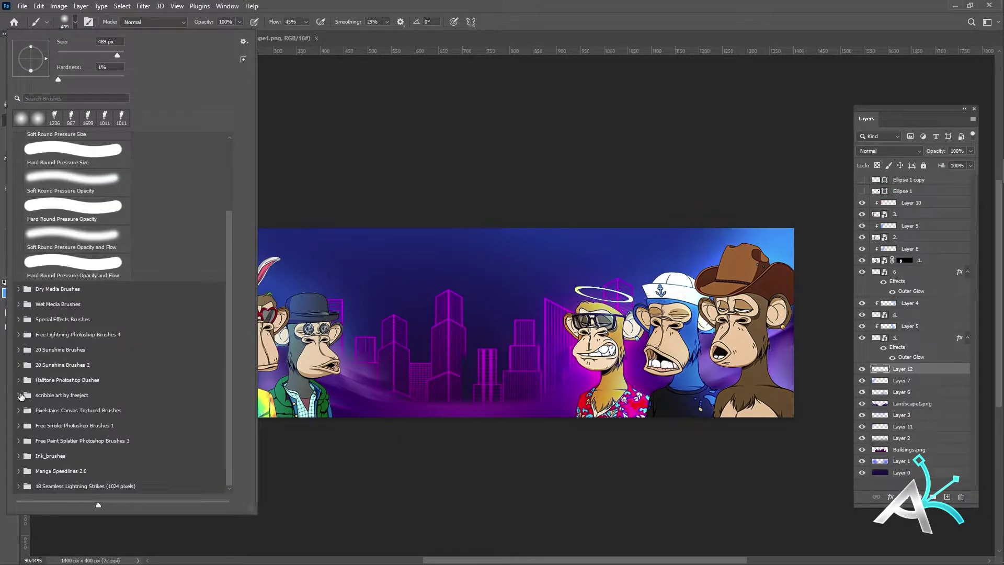
scroll(109, 473, "down", 5)
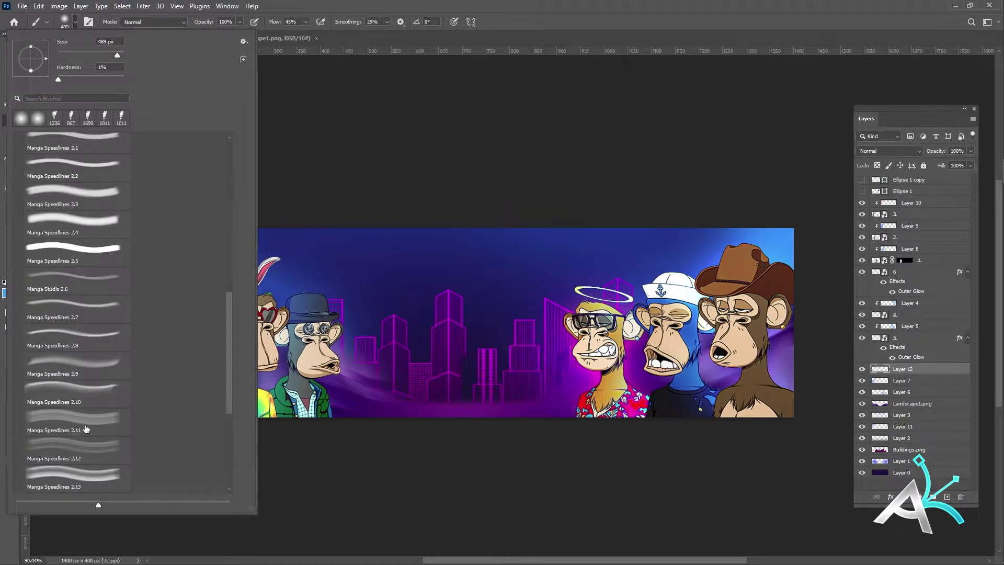
double_click(74, 460)
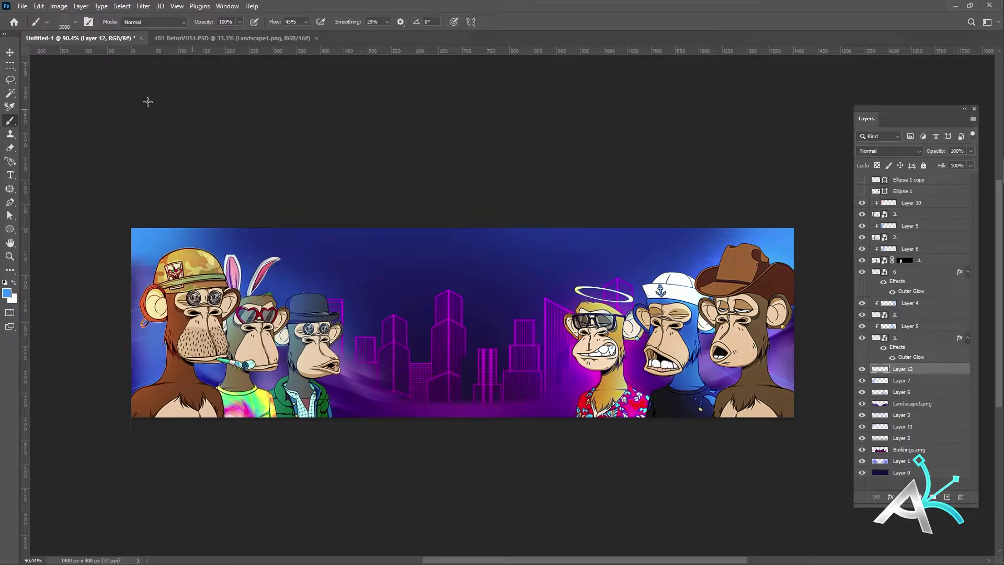
left_click(64, 22)
double_click(79, 309)
- Set brush flow to 100% and angle the speedline tip in Brush Settings, checking the canvas
key("shift+0")
key("x")
key("F5")
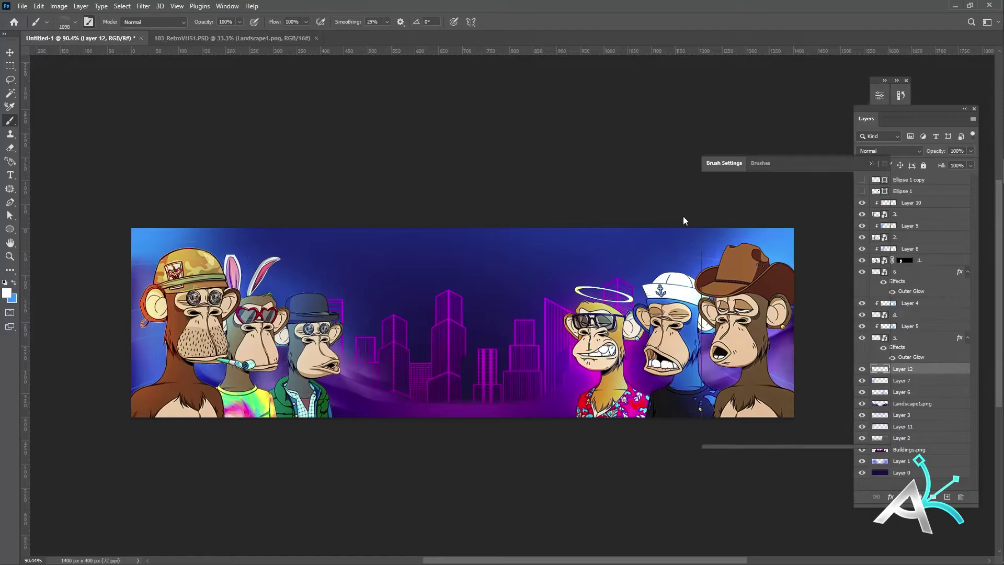
key("x")
key("Tab")
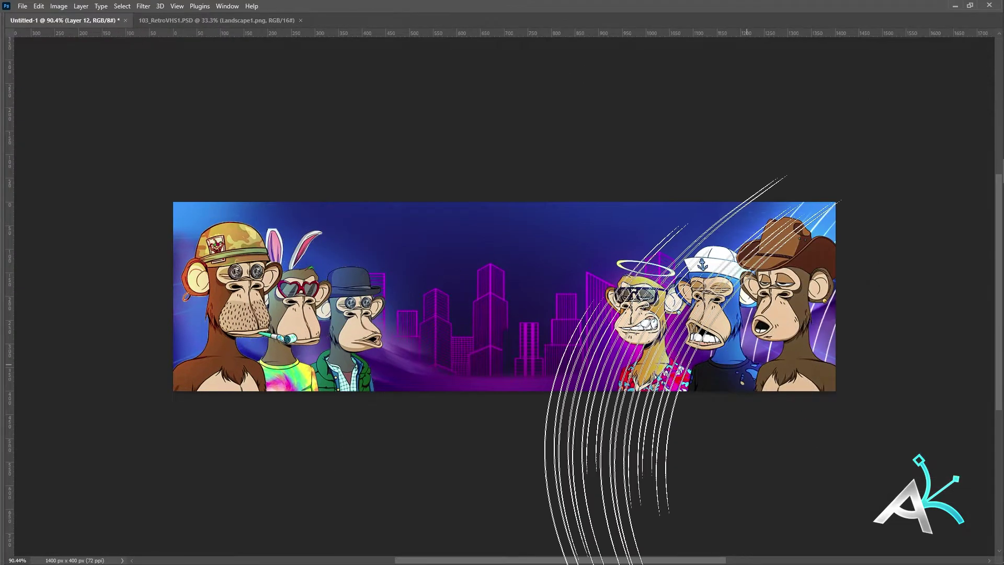
key("Tab")
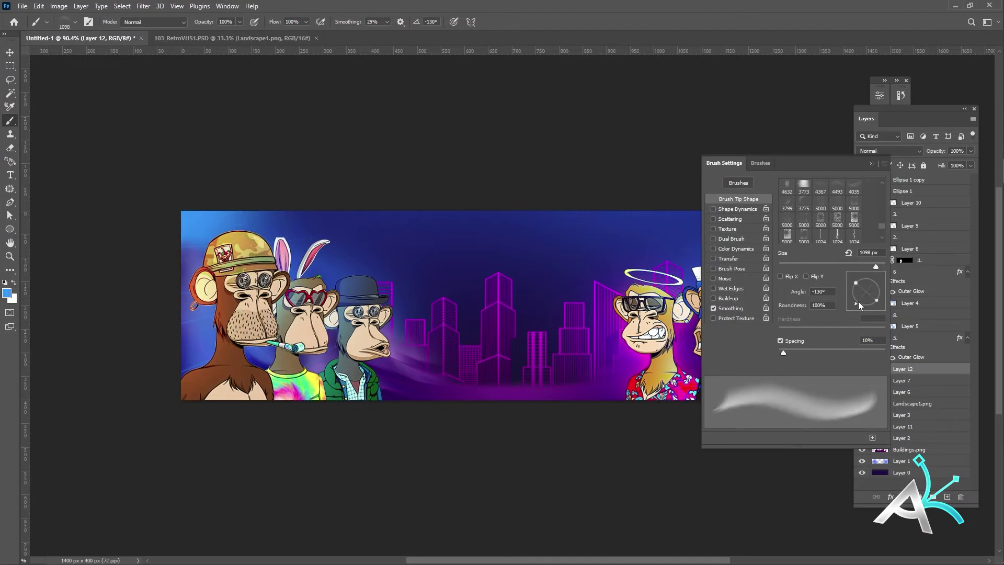
key("Tab")
key("Tab")
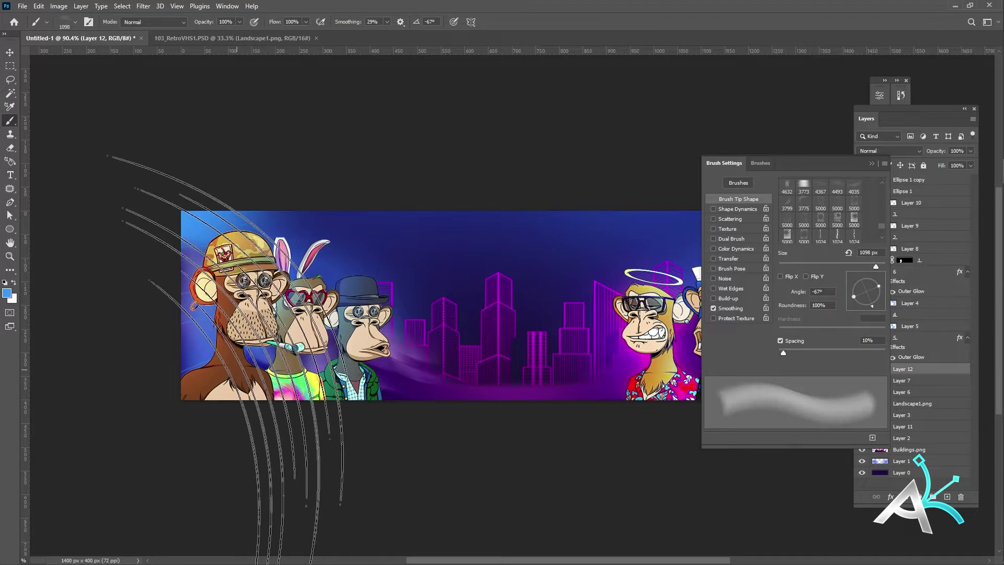
key("Tab")
key("Tab")
key("Tab")
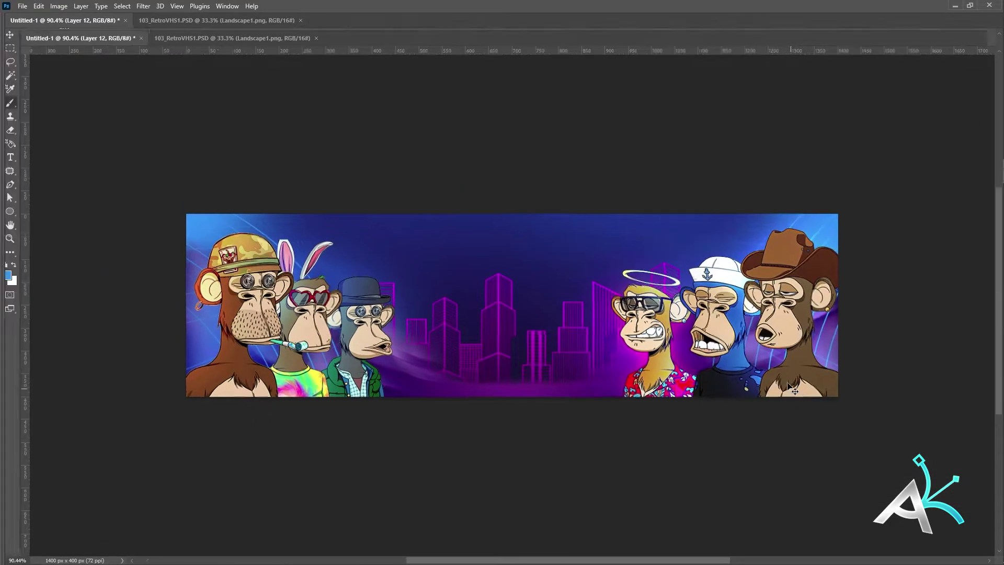
key("Tab")
- Paint blue light over the apes' lower bodies on layer 6, blended as Hard Light
left_click(896, 80)
right_click(741, 335)
left_click(756, 352)
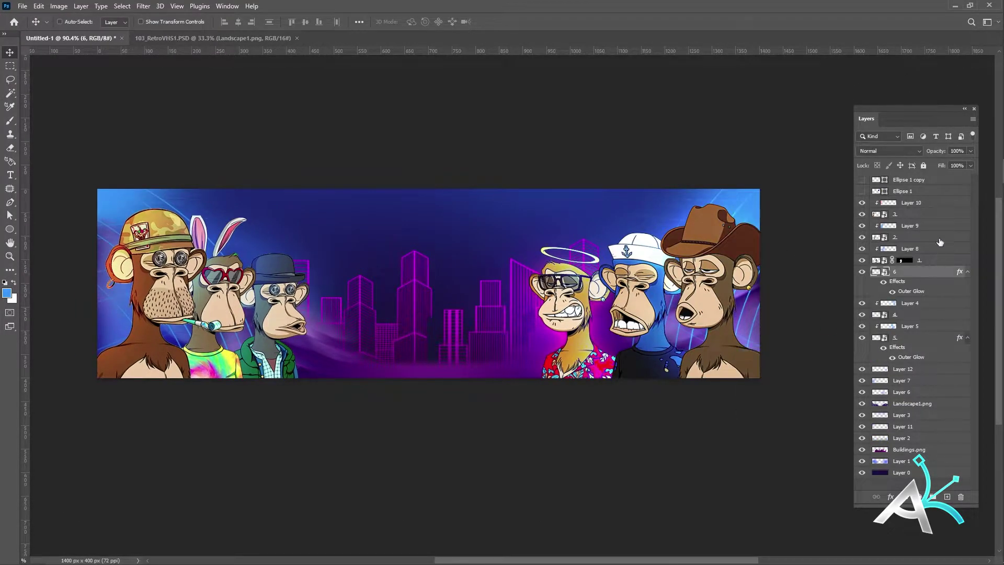
key("b")
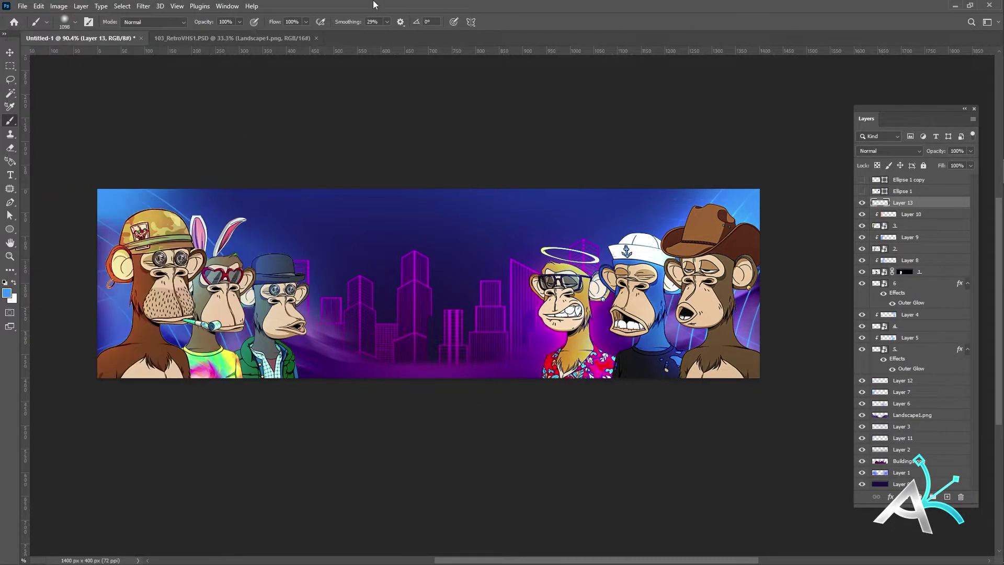
key("Tab")
left_click_drag(847, 412, 486, 529)
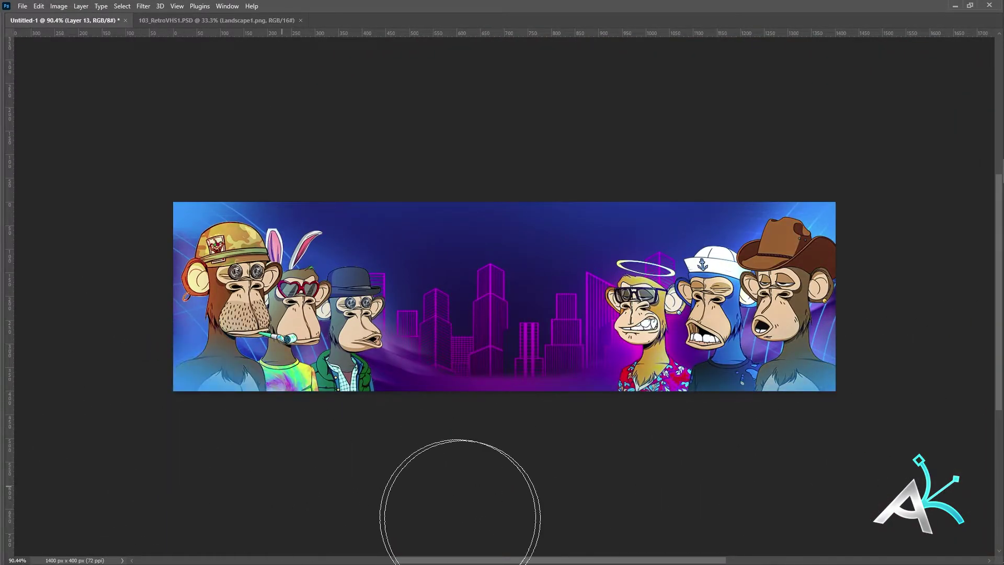
key("Tab")
left_click(888, 150)
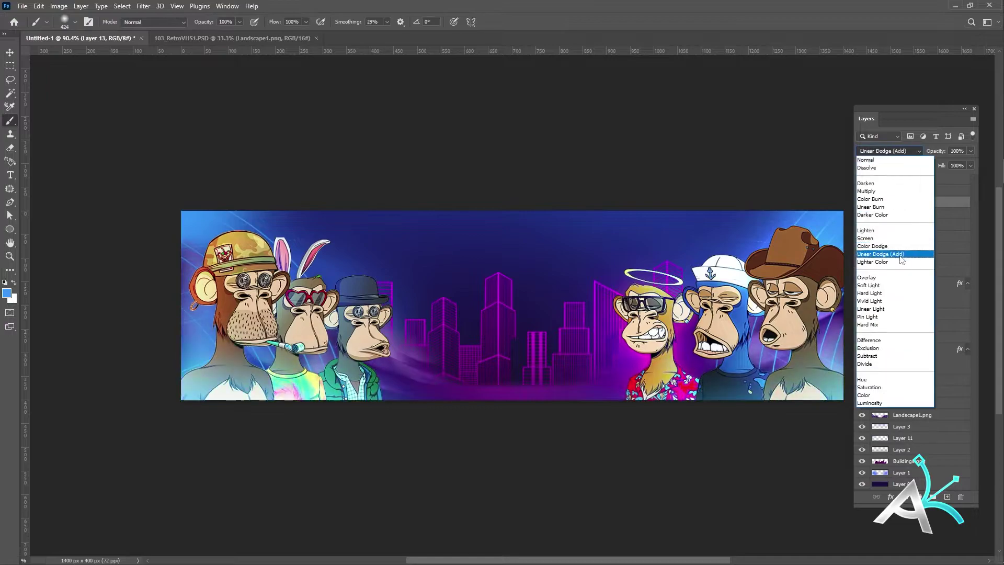
left_click(907, 295)
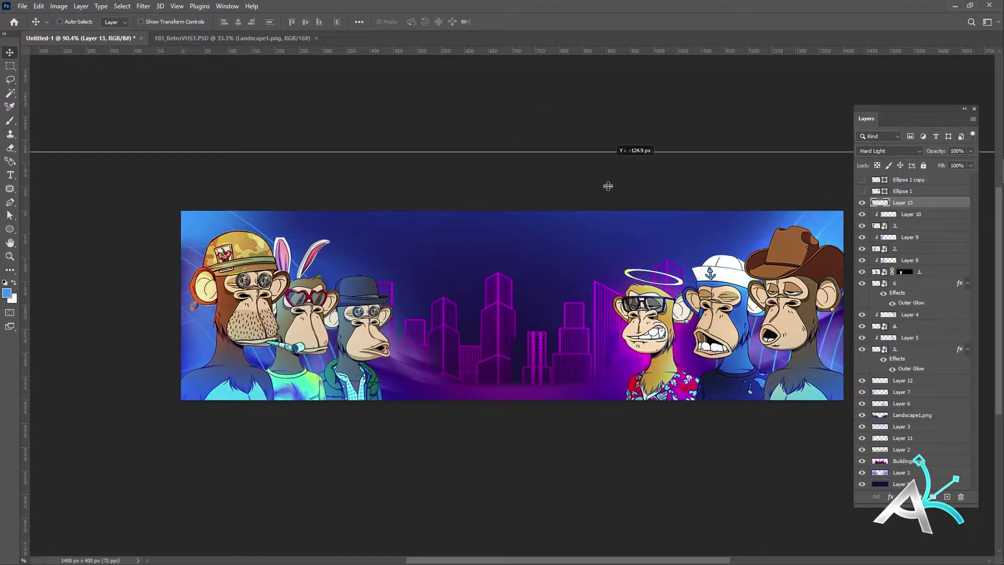
- Add two horizontal guides and nudge the halo ape on Layer 5 down two steps
left_click_drag(607, 186, 653, 277)
left_click_drag(481, 55, 598, 355)
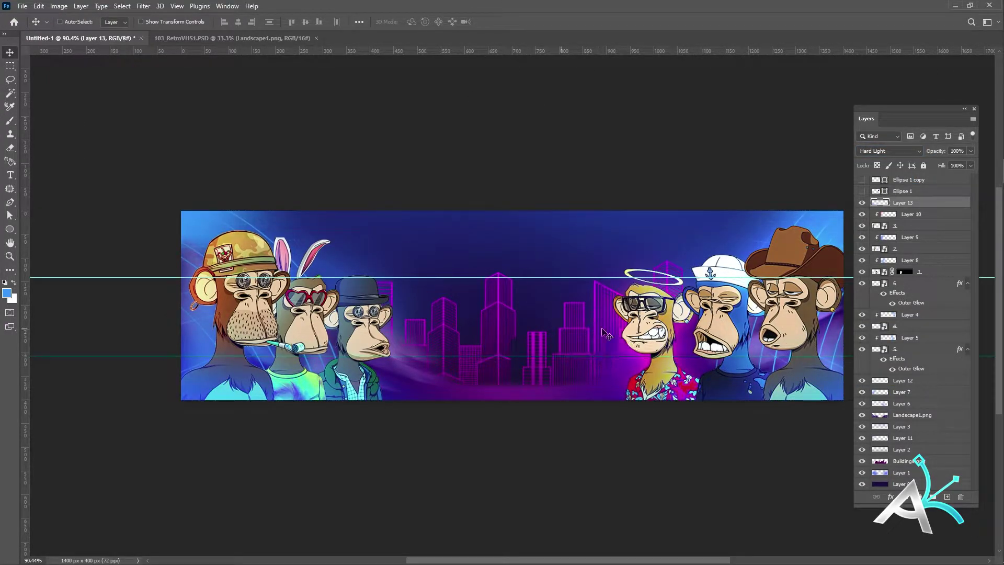
right_click(636, 329)
left_click(648, 333)
key("Down")
key("Down")
key("Down")
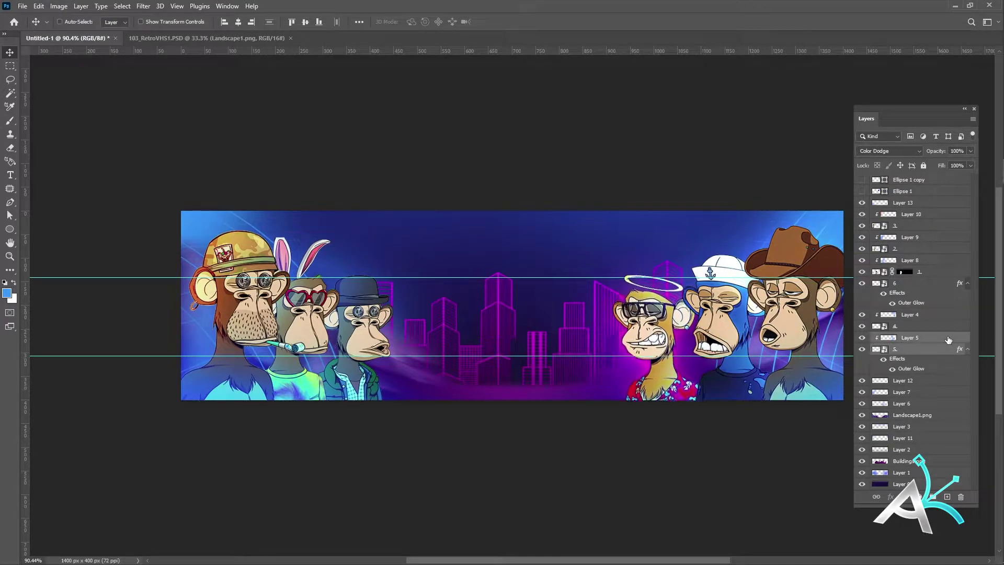
key("Down")
key("Down")
key("Down")
- Try resizing the sailor ape on layer 4, cancel it, then hide guides to review the banner
left_click(728, 335, "ctrl")
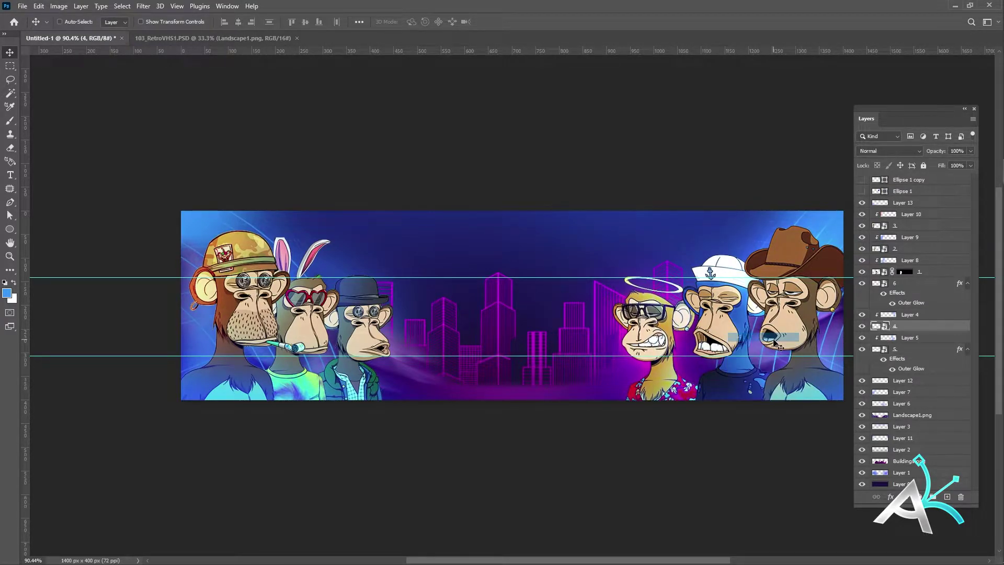
key("ctrl+t")
key("Escape")
key("ctrl+t")
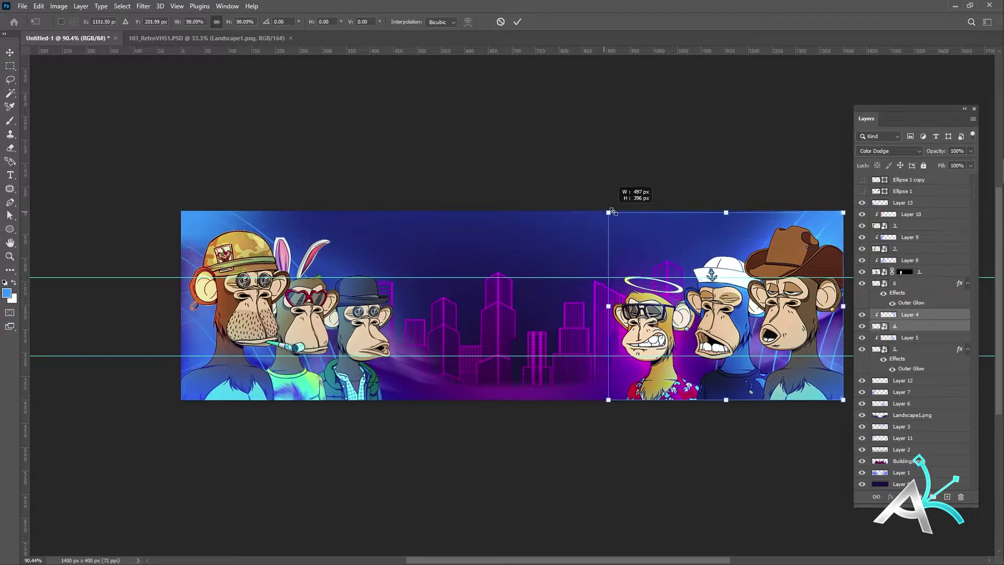
left_click_drag(610, 208, 622, 211)
key("Escape")
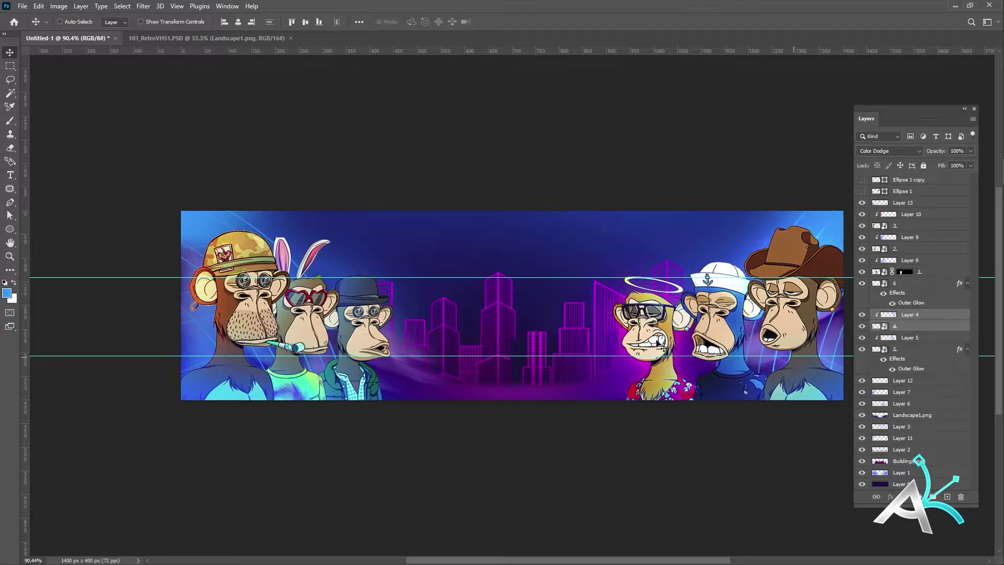
key("Tab")
key("ctrl+semicolon")
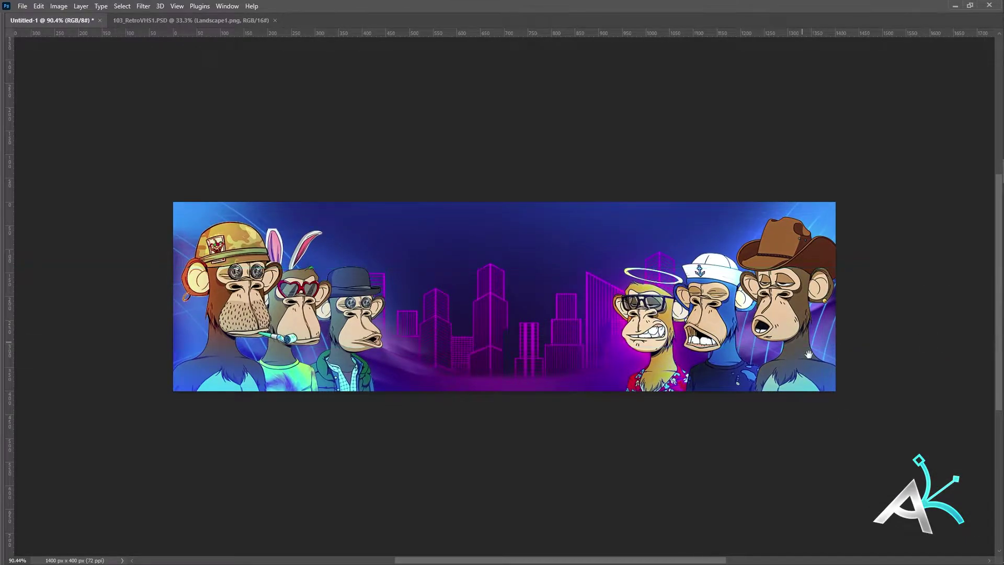
left_click_drag(808, 355, 819, 379)
- Save the banner as the PSD 'NFT banner design for Opensea', accepting the format options
key("t")
key("shift+ctrl+s")
type("NFT banner design for Opensea")
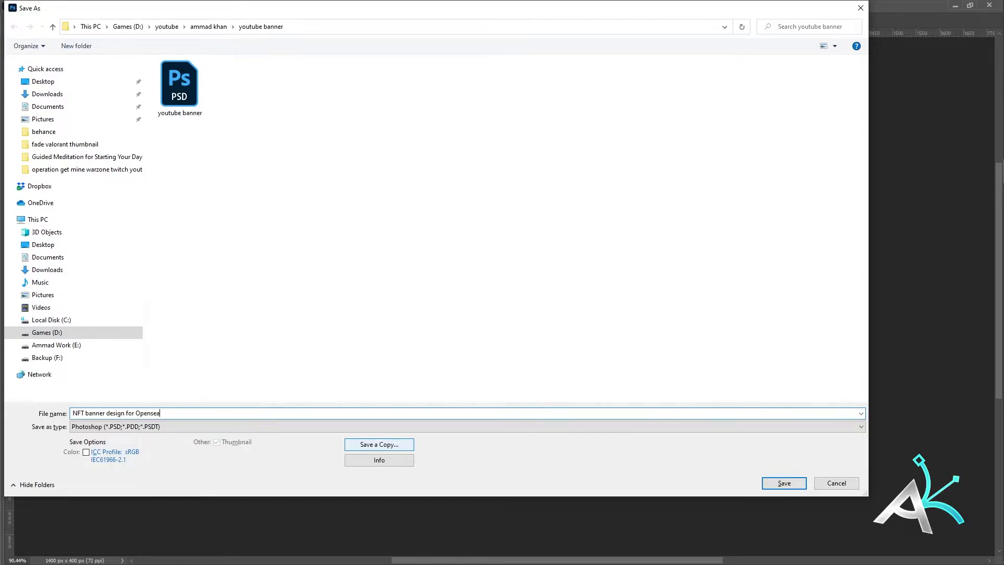
key("Return")
key("Return")
key("Tab")
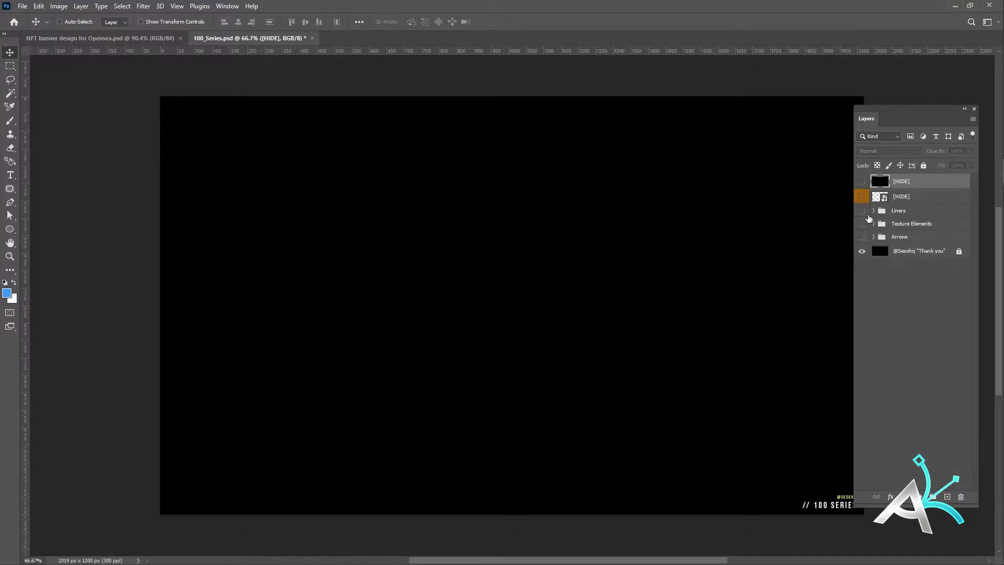
- Bring another star sparkle copy from the elements file onto the banner
left_click(869, 212)
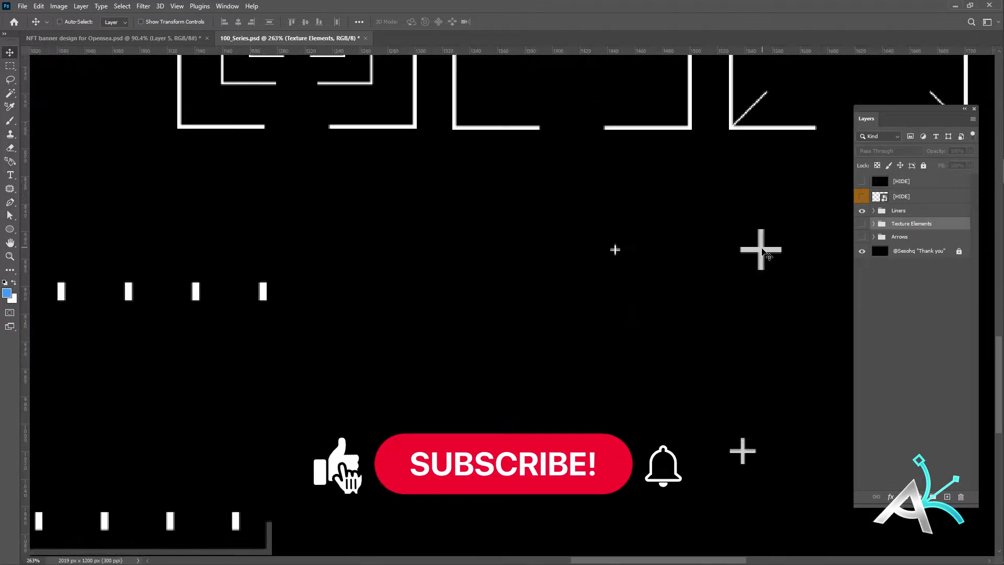
right_click(769, 256)
key("ctrl+Tab")
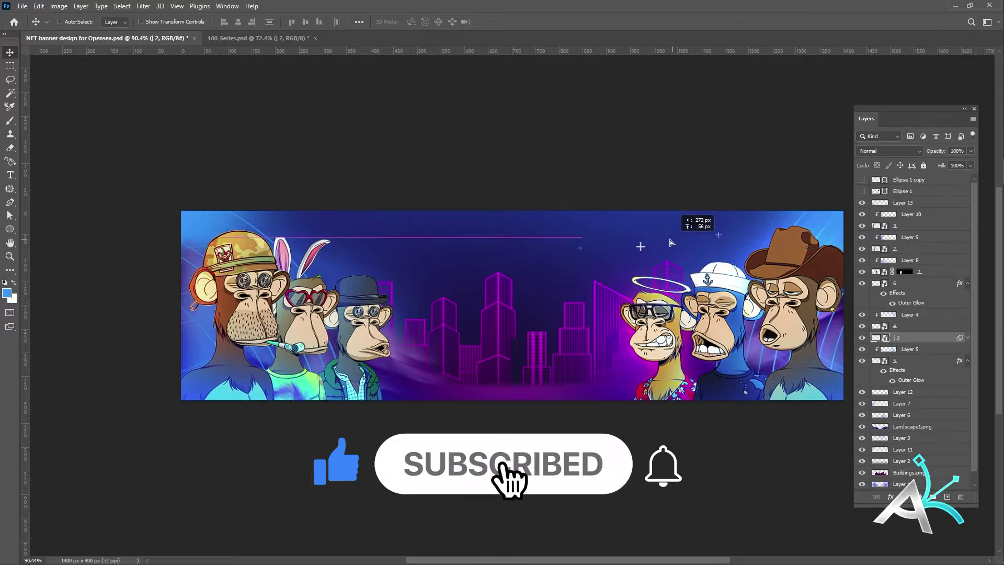
left_click_drag(671, 242, 404, 241)
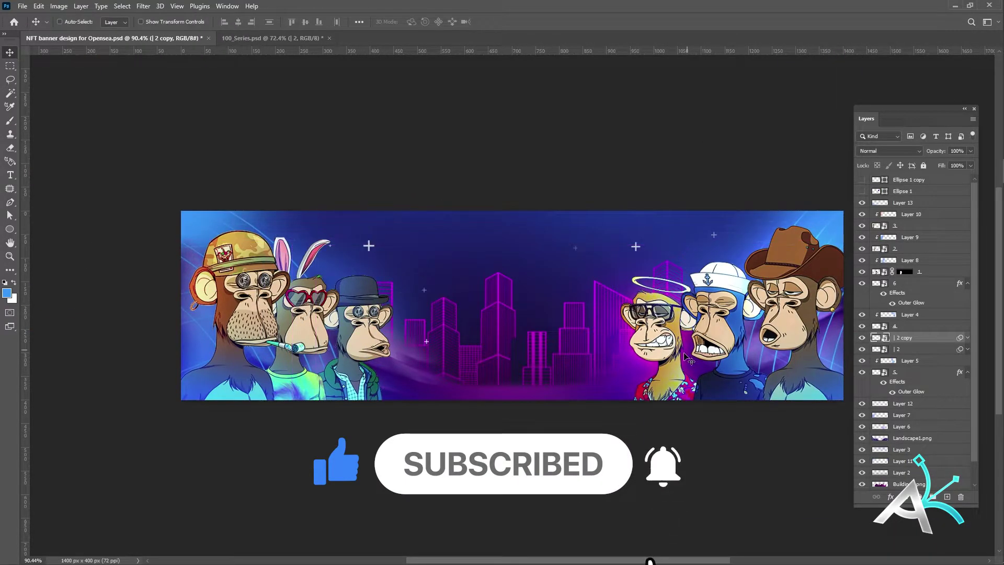
- Type an 'NFT' title above the city in Basement Grotesque Black
key("t")
left_click(425, 273)
type("NFT")
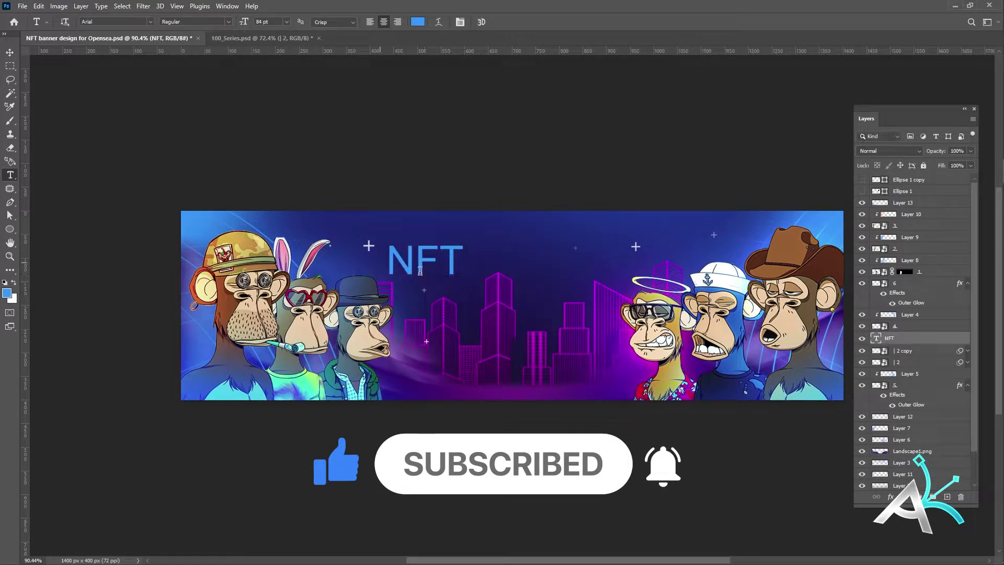
left_click(151, 22)
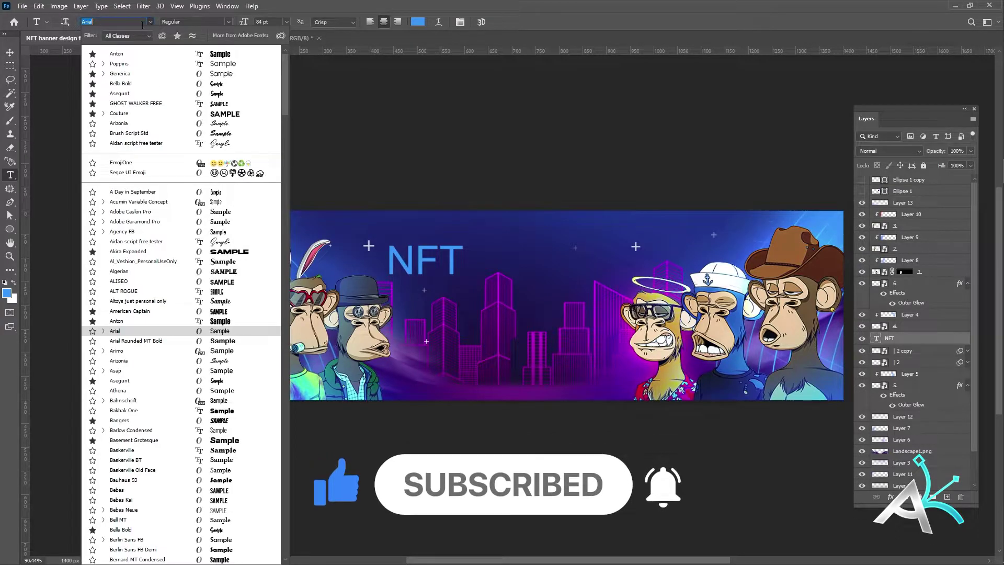
type("Anton")
left_click(177, 35)
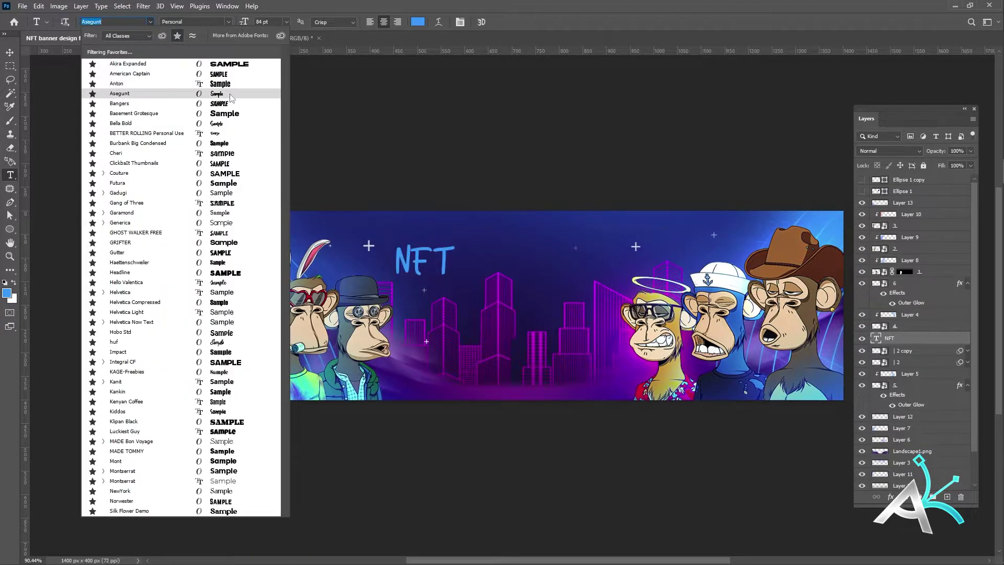
left_click(225, 113)
- Enlarge the NFT title and centre it horizontally on the banner
left_click(7, 52)
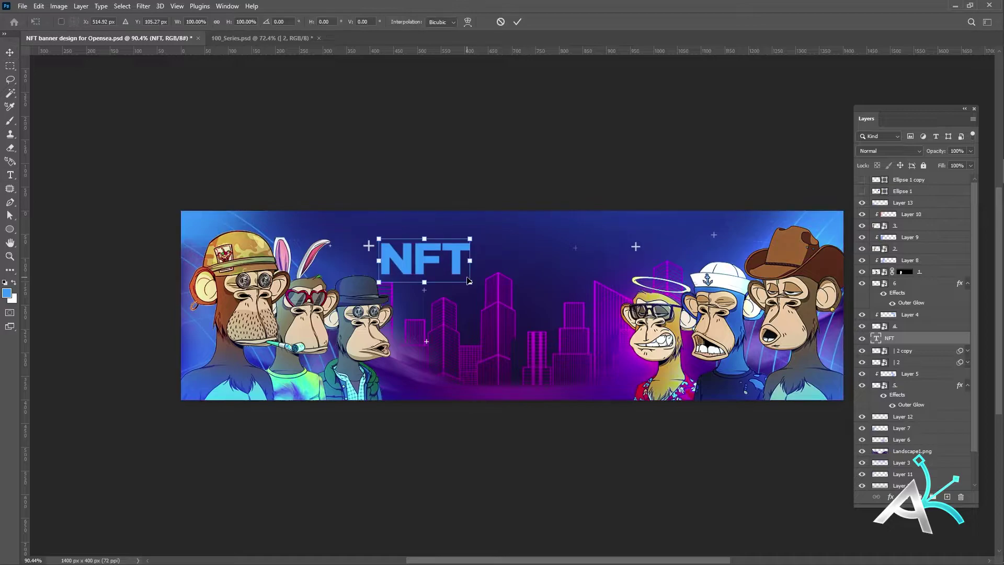
key("ctrl+t")
mouse_move(470, 276)
left_mouse_down()
mouse_move(555, 309)
mouse_move(494, 269)
left_mouse_up()
key("Return")
key("ctrl+a")
left_click(240, 23)
key("ctrl+d")
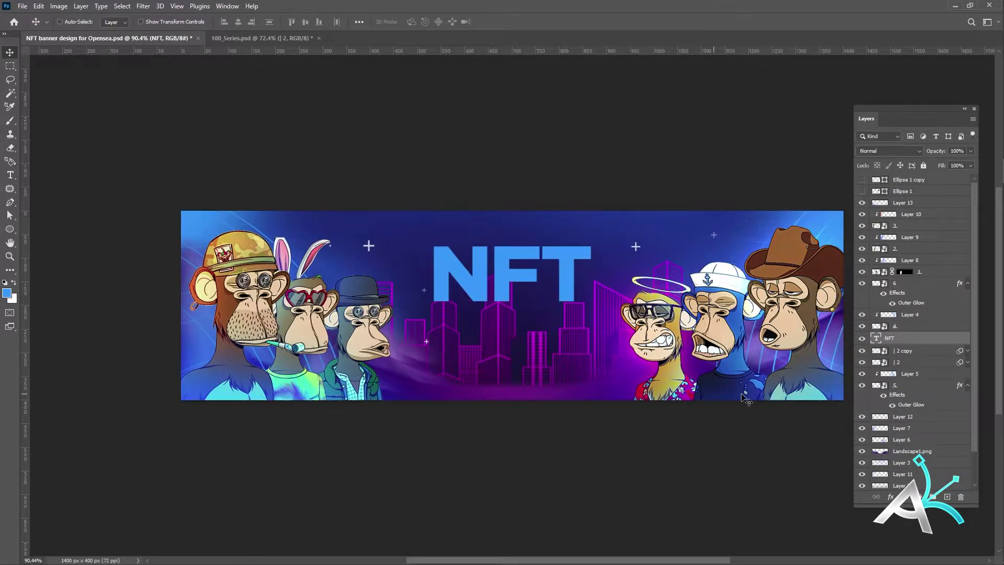
- Show both ellipse layers, move the NFT text layer to the top and add a Gradient Overlay
left_click_drag(861, 180, 862, 191)
left_click(935, 192)
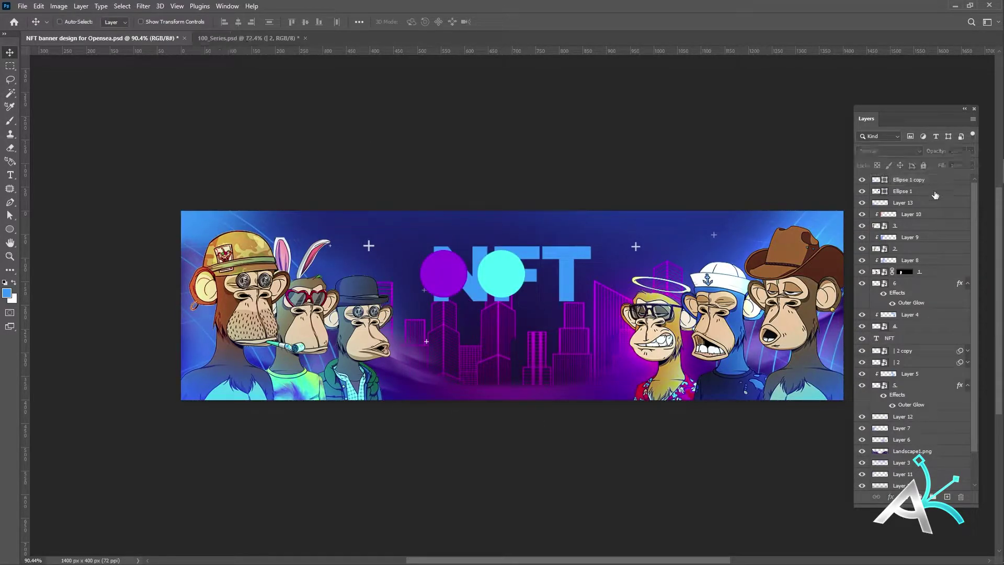
right_click(528, 276)
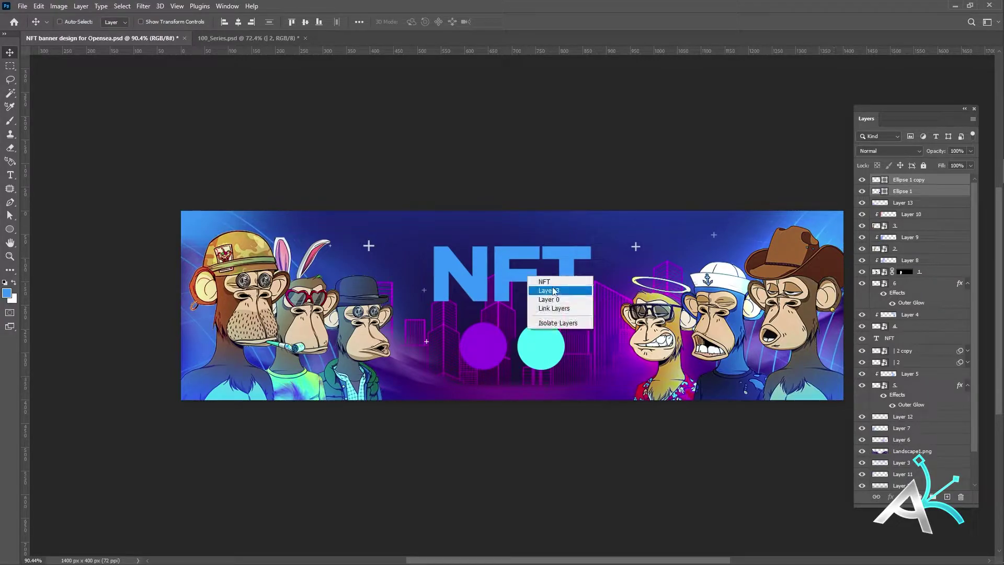
left_click(538, 282)
left_click_drag(951, 180, 951, 177)
left_click(891, 497)
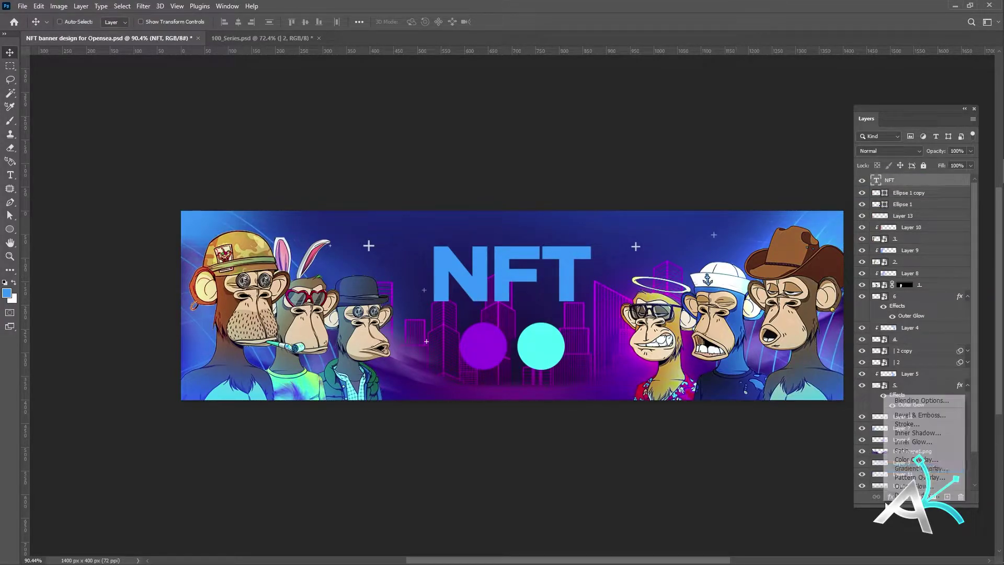
left_click(909, 469)
- Edit the overlay gradient to cyan and purple stops sampled from the circles
left_click_drag(260, 143, 543, 337)
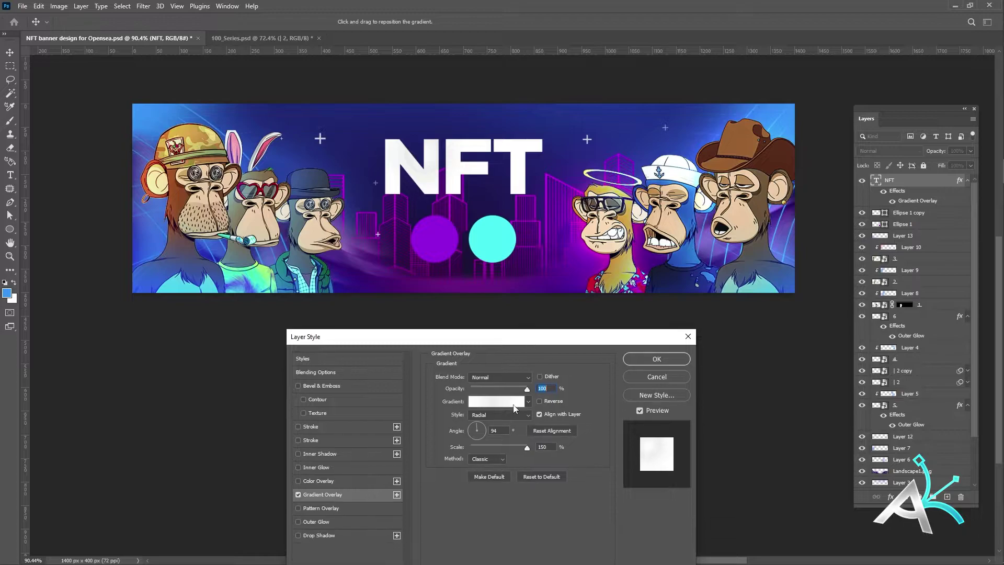
left_click(495, 401)
double_click(694, 402)
left_click(491, 238)
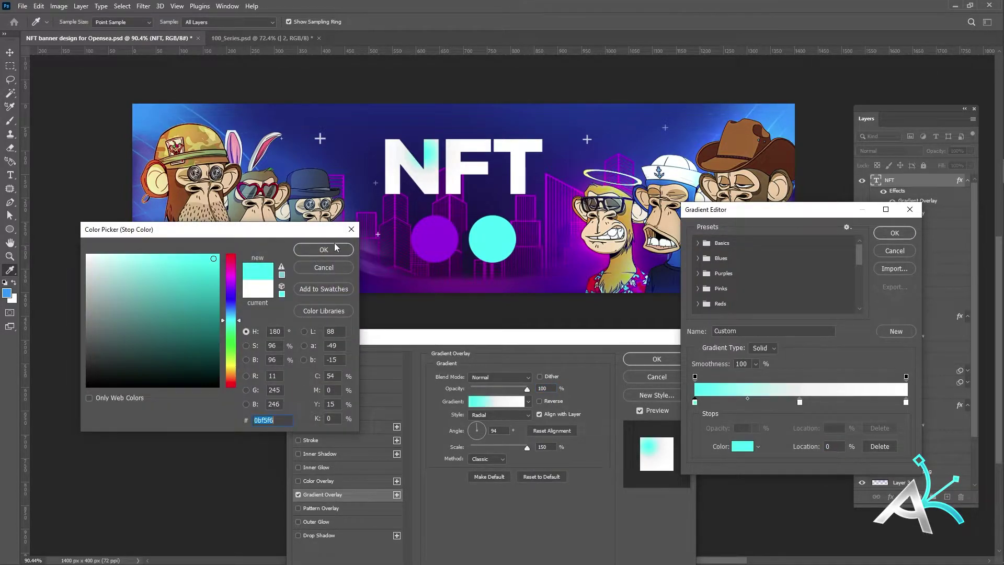
left_click(328, 248)
double_click(800, 401)
left_click(433, 238)
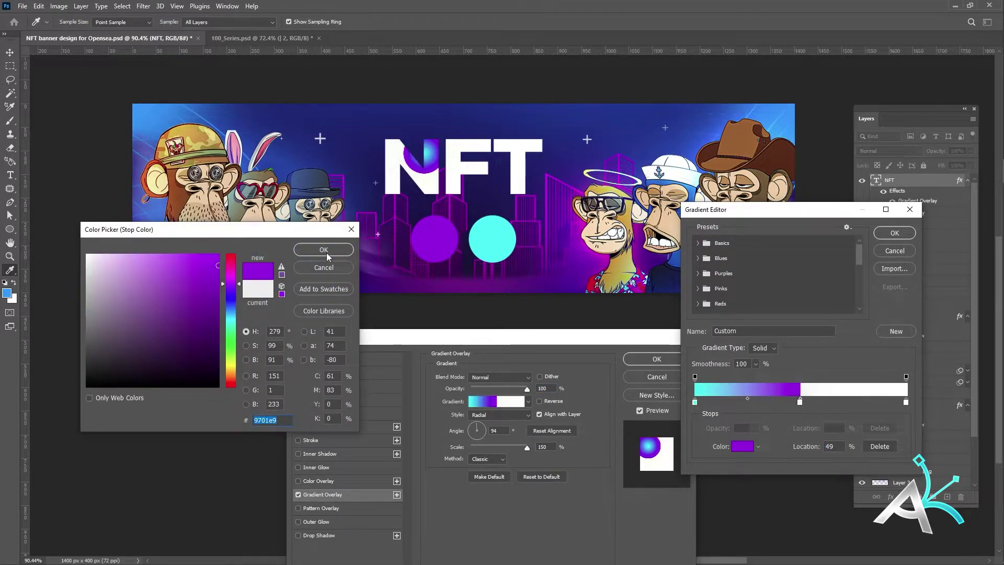
left_click(328, 249)
mouse_move(800, 401)
left_mouse_down()
mouse_move(791, 402)
mouse_move(800, 428)
mouse_move(898, 402)
mouse_move(908, 433)
left_mouse_up()
left_click(895, 233)
- Make the gradient linear, reversed at about 95% scale, and add an Inner Glow
left_click(500, 415)
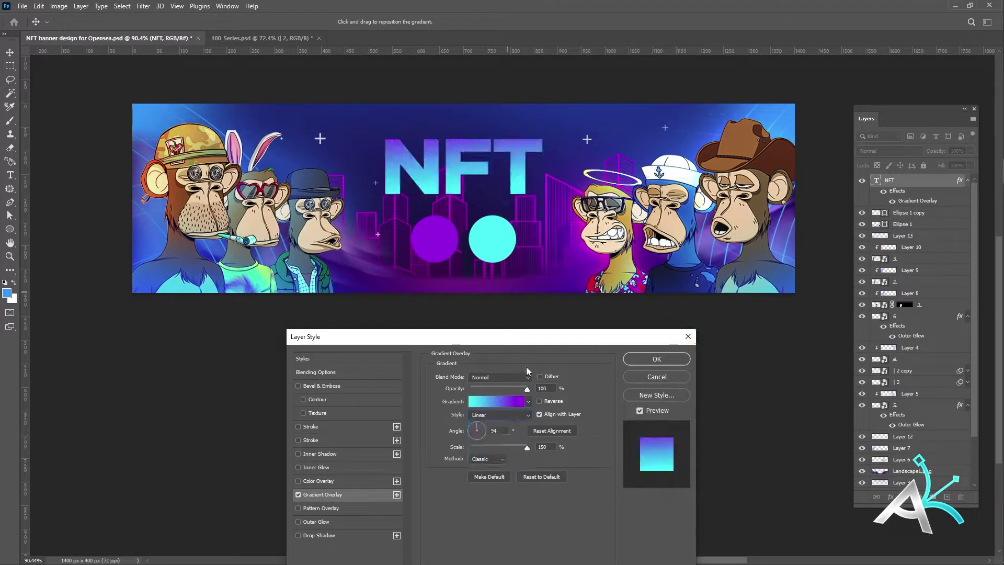
left_click(539, 401)
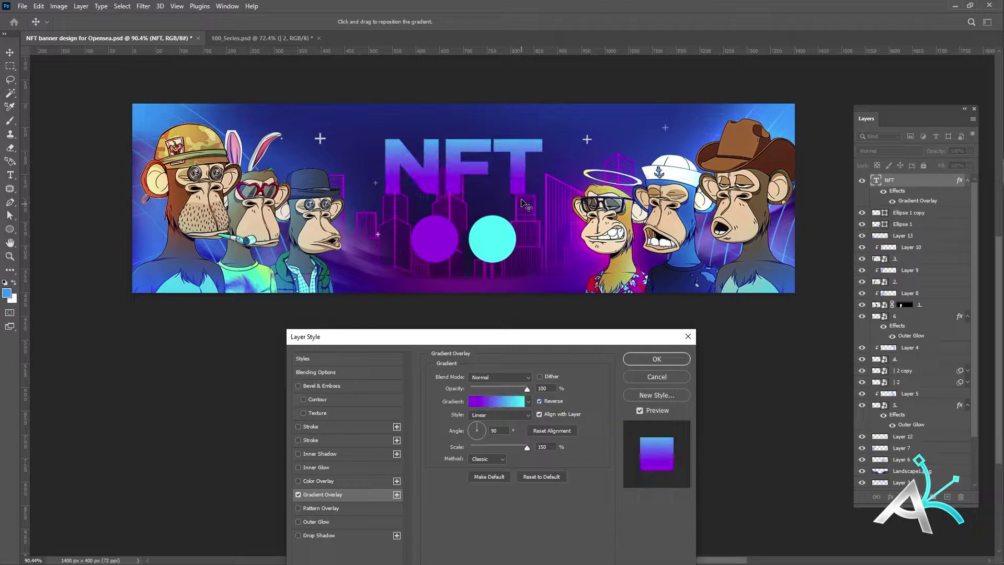
left_click_drag(527, 447, 503, 447)
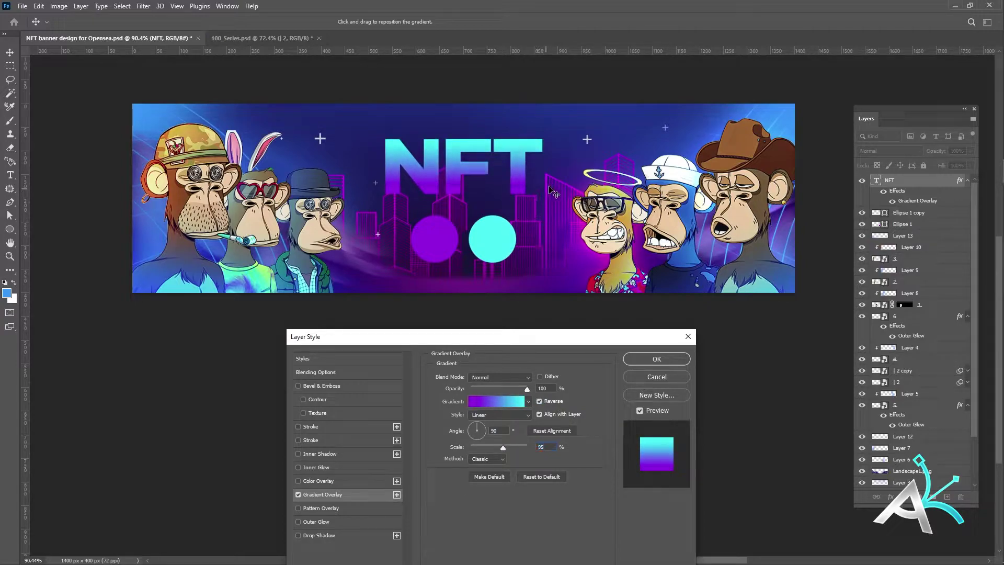
left_click(316, 467)
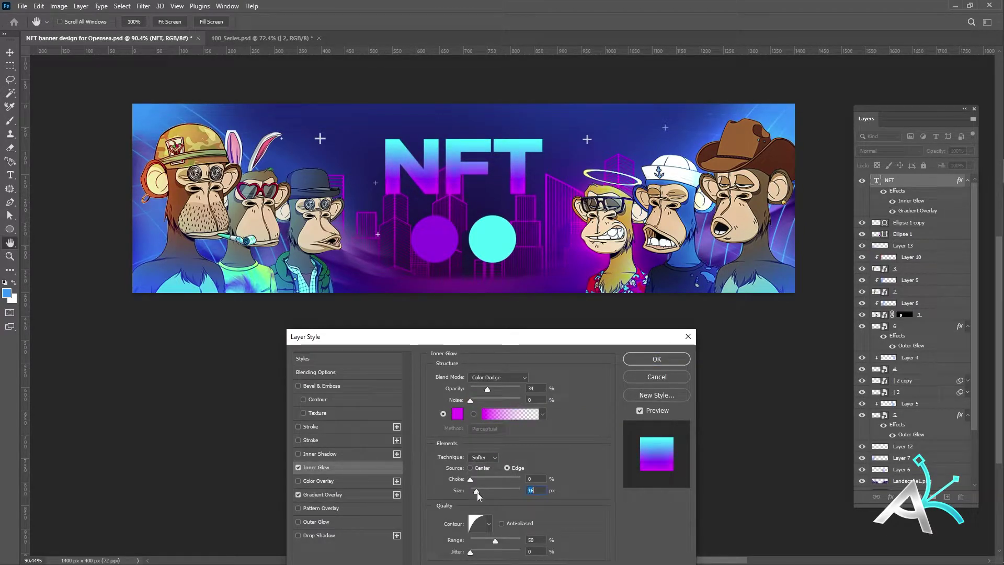
- Add Bevel & Emboss with a yellow highlight in Hard Light blend mode
left_click(321, 385)
left_click(543, 516)
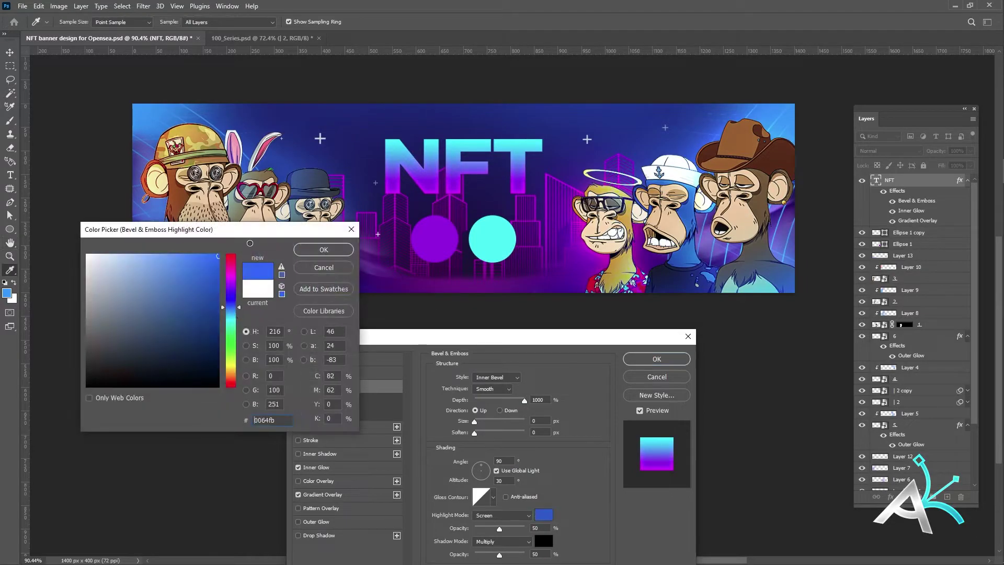
left_click(229, 262)
left_click(329, 243)
left_click(502, 515)
left_click(506, 320)
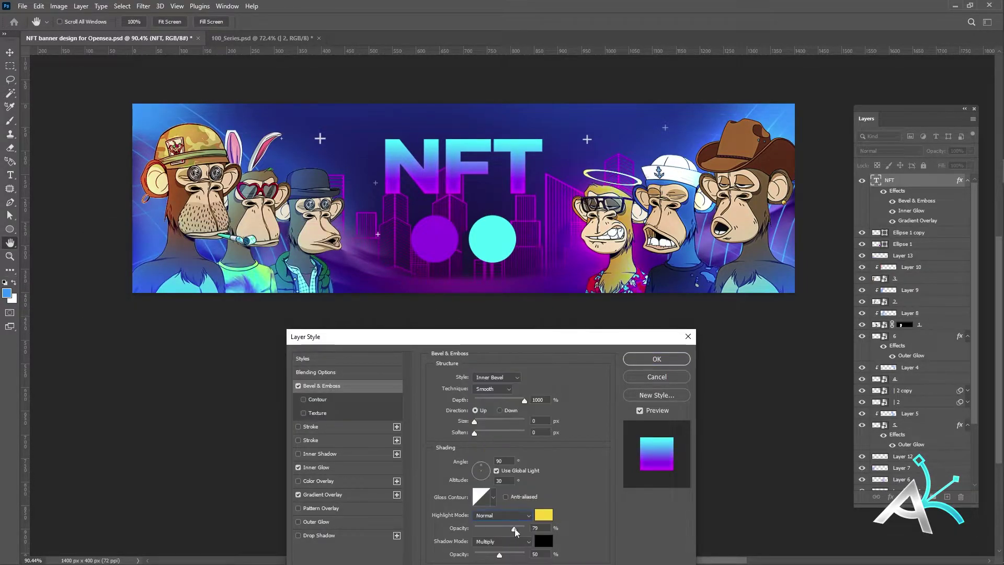
left_click(510, 515)
left_click(505, 446)
- Give the bevel a green Color Dodge shadow at 64% opacity and enlarge the bevel size
left_click(547, 541)
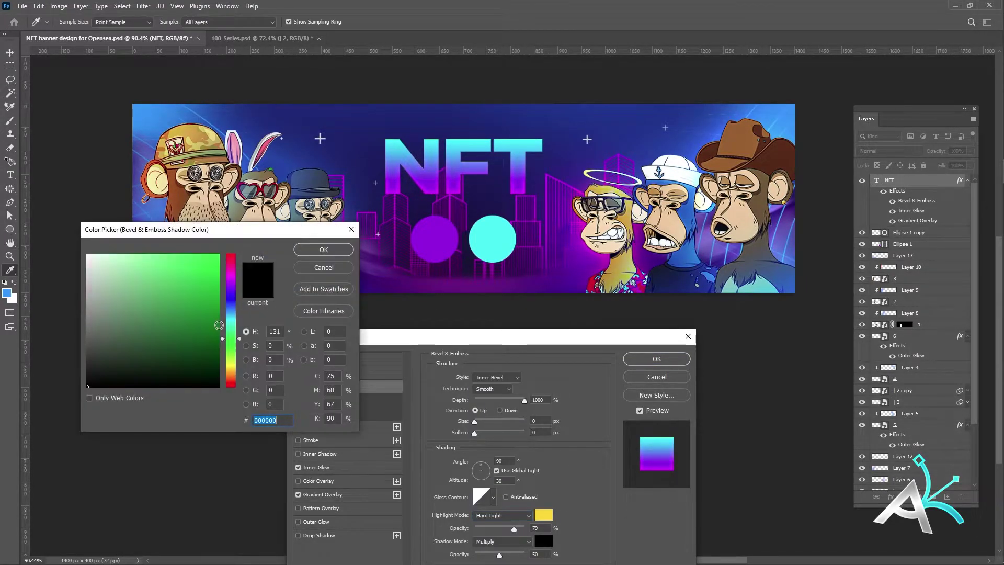
left_click(156, 271)
left_click(329, 246)
left_click(502, 541)
left_click(489, 312)
left_click(526, 541)
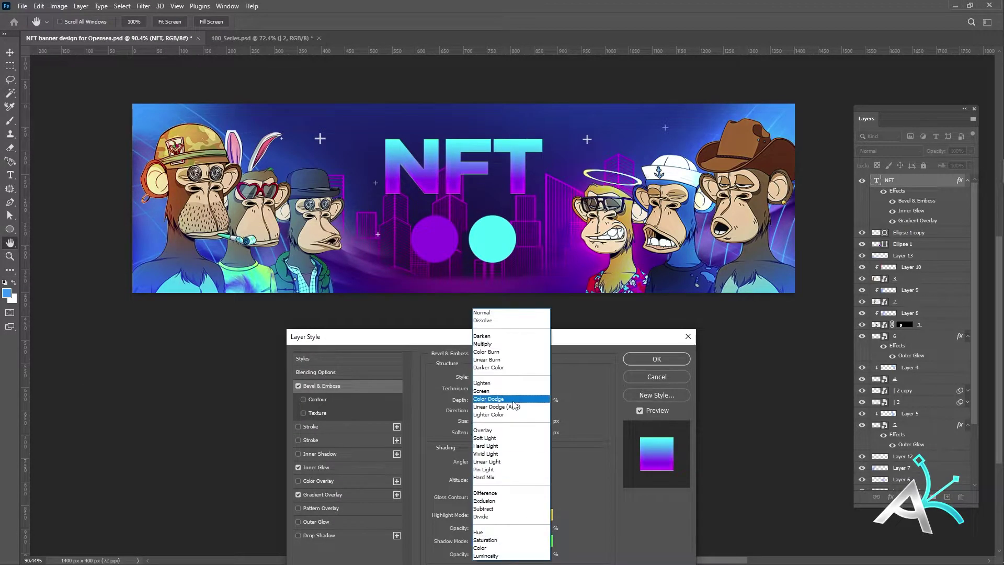
left_click(515, 407)
double_click(510, 541)
left_click(510, 541)
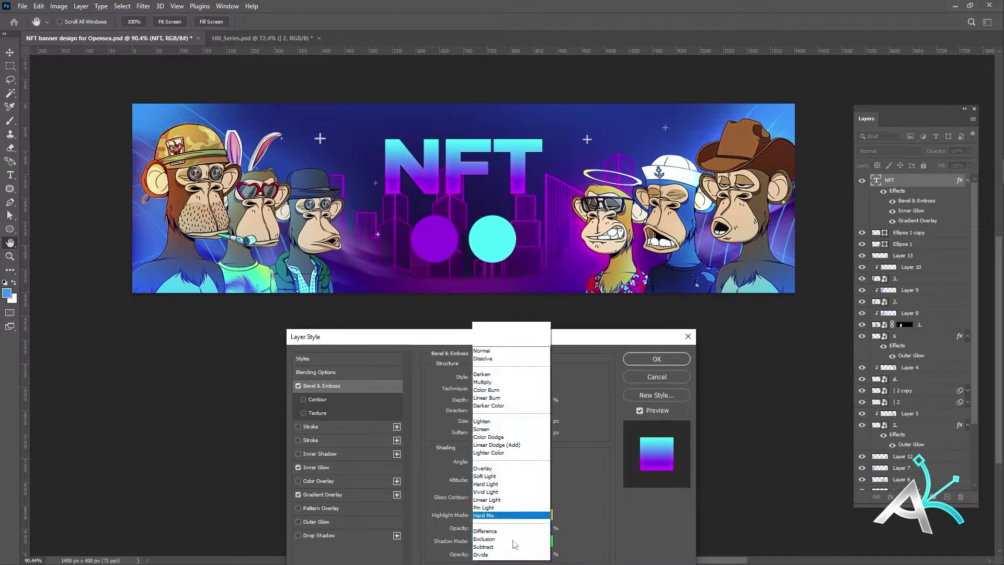
left_click(510, 401)
left_click_drag(498, 554, 505, 554)
left_click_drag(482, 408, 489, 409)
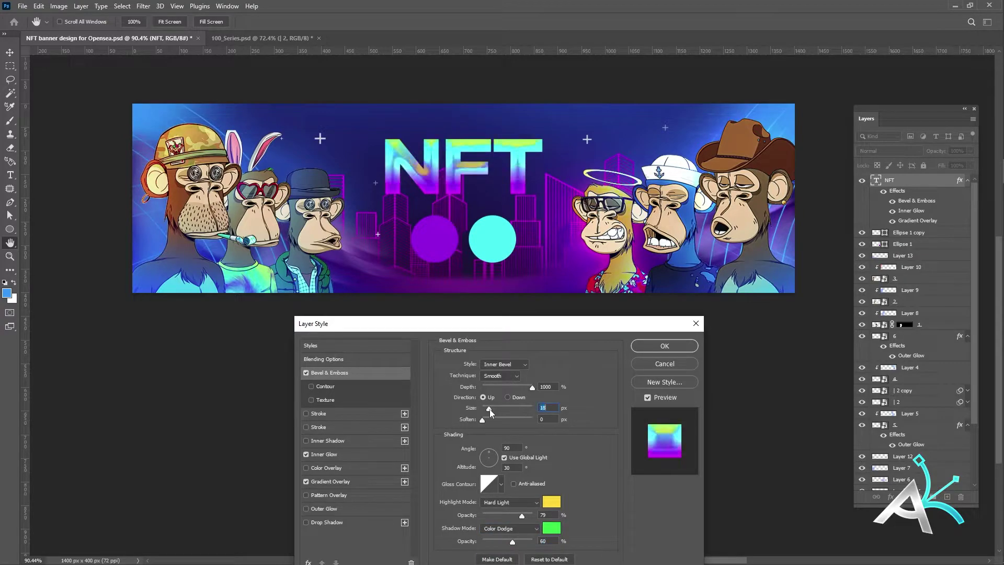
- Recolour the bevel highlight magenta and shadow blue-violet, then enable Stroke
left_click(551, 501)
left_click(228, 262)
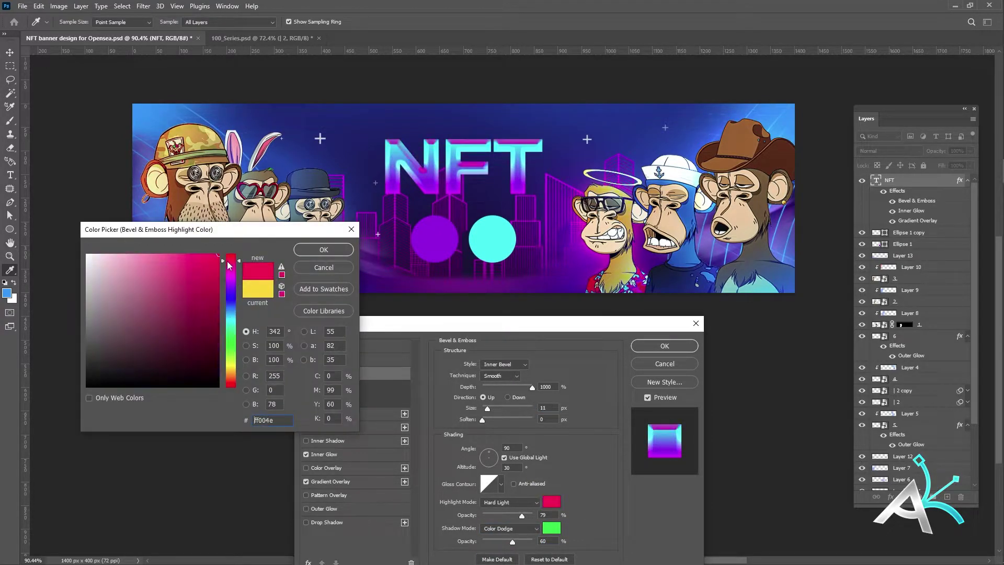
key("Return")
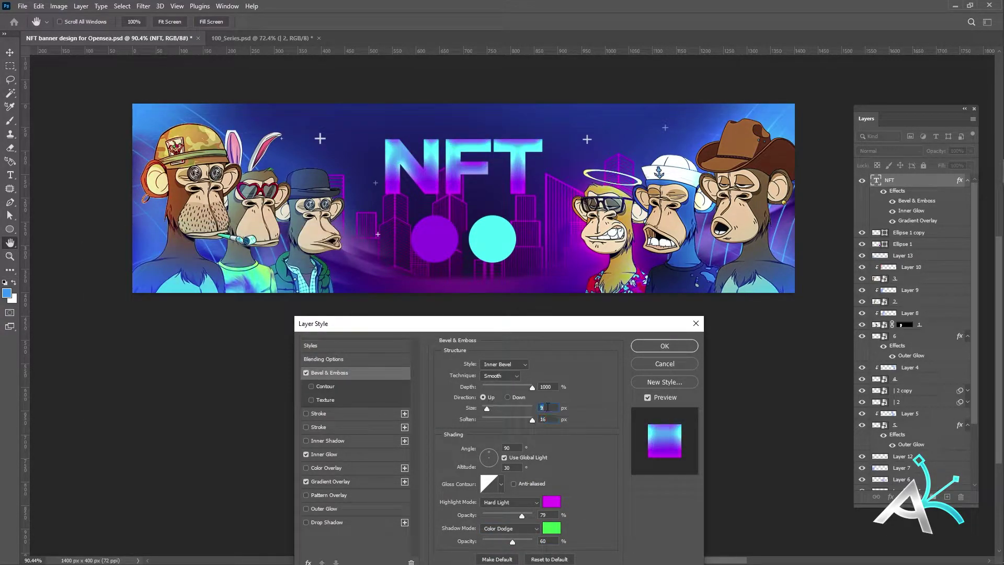
left_click_drag(512, 324, 509, 310)
left_click(549, 514)
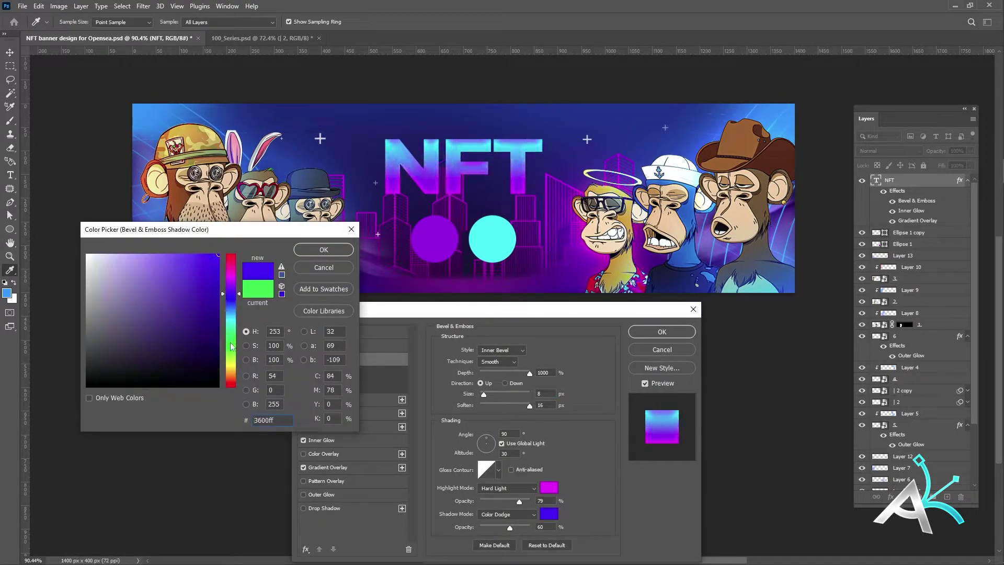
left_click(310, 249)
left_click(341, 399)
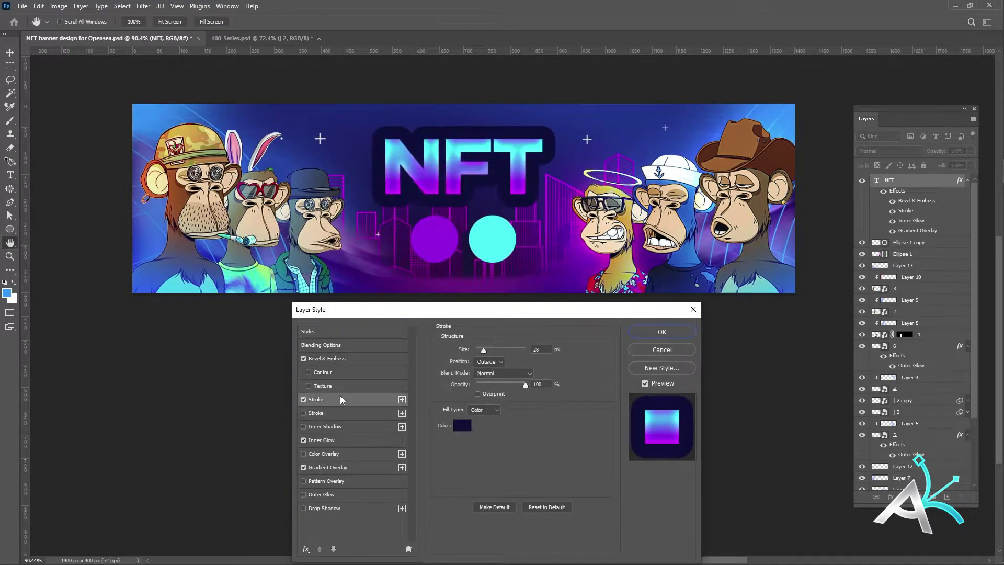
- Replace the outline with a Normal, 100% opacity dark blue drop shadow
scroll(543, 348, "down", 14)
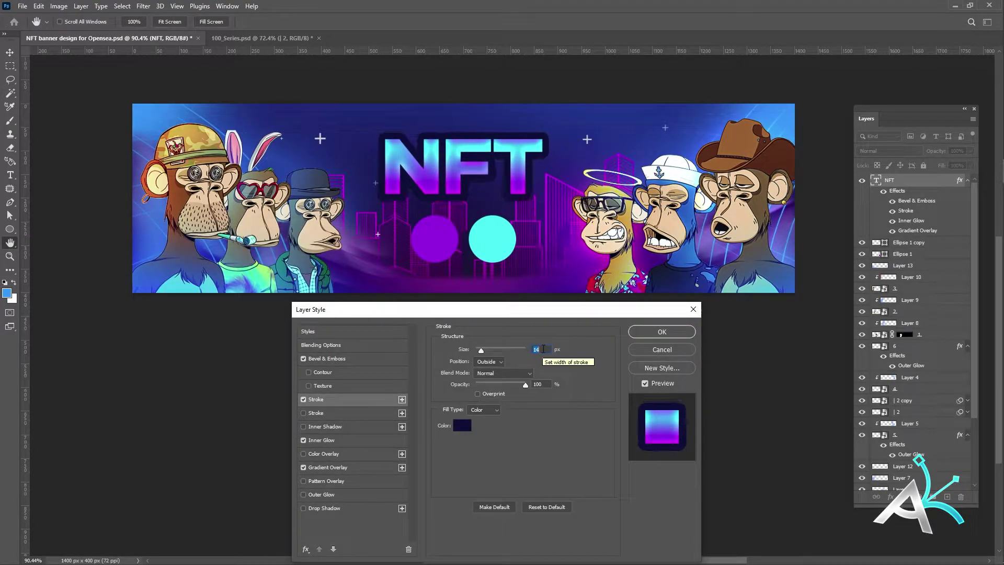
left_click(303, 399)
left_click(352, 506)
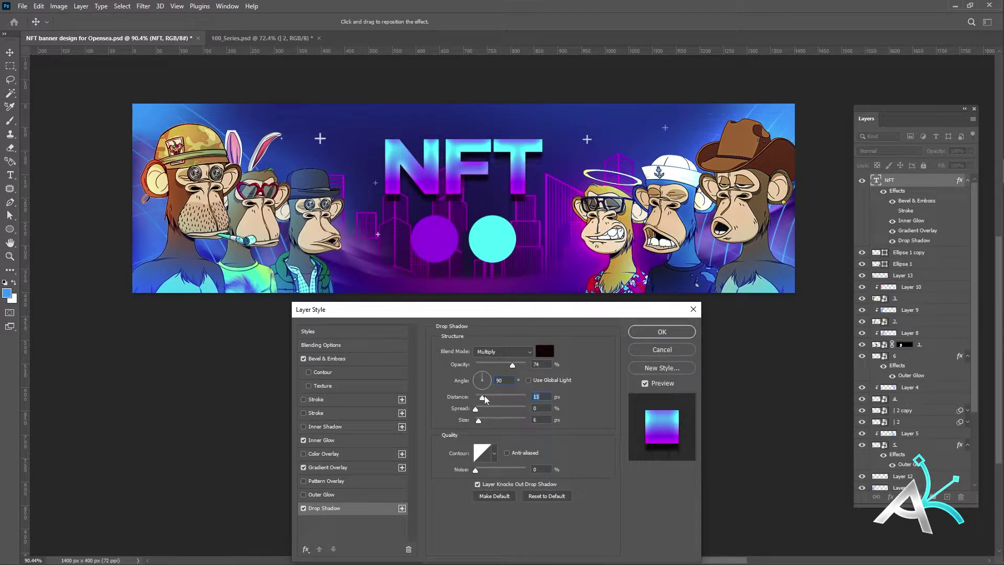
left_click(503, 352)
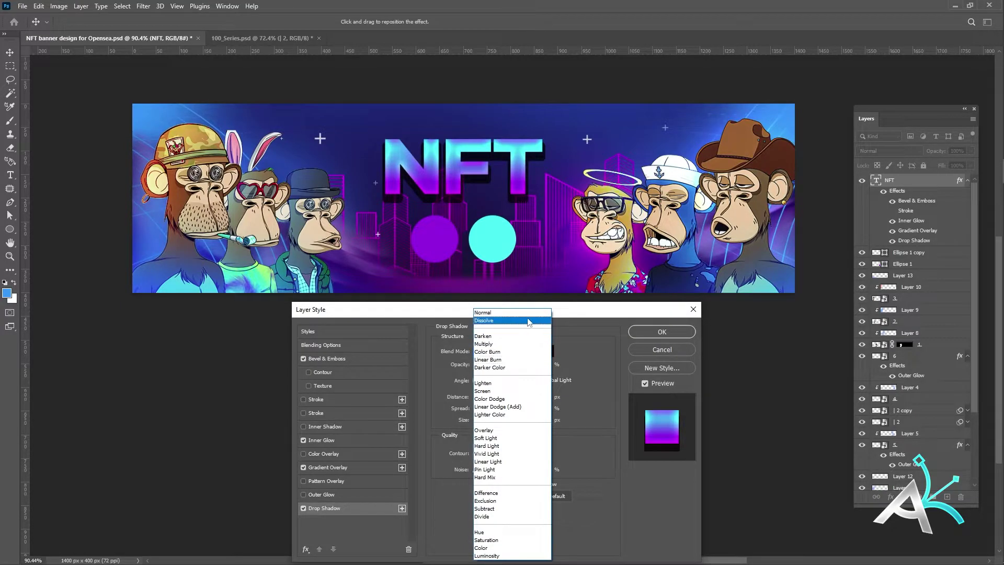
left_click(486, 318)
left_click_drag(512, 365, 528, 365)
left_click(544, 351)
left_click(472, 215)
left_click(324, 249)
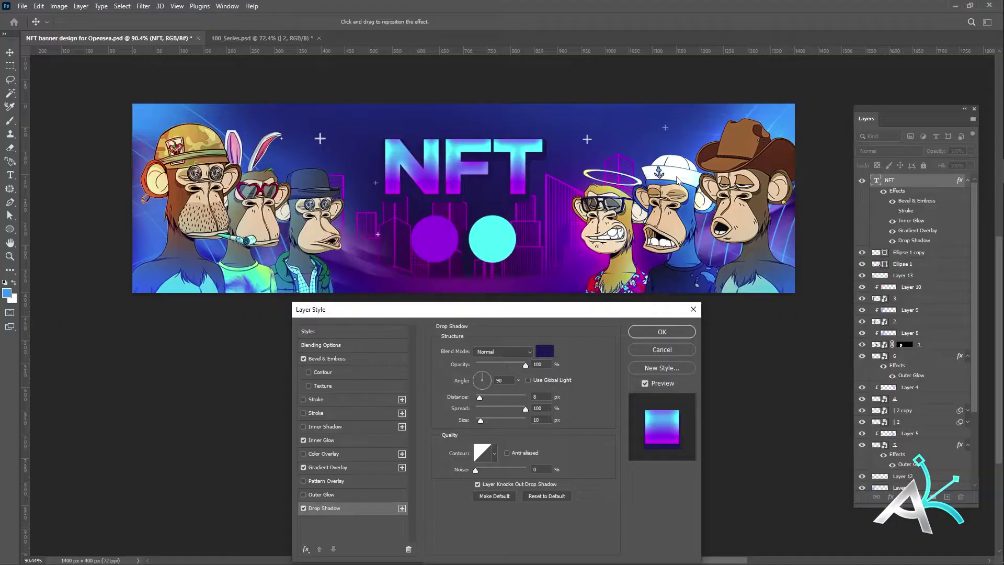
left_click(544, 350)
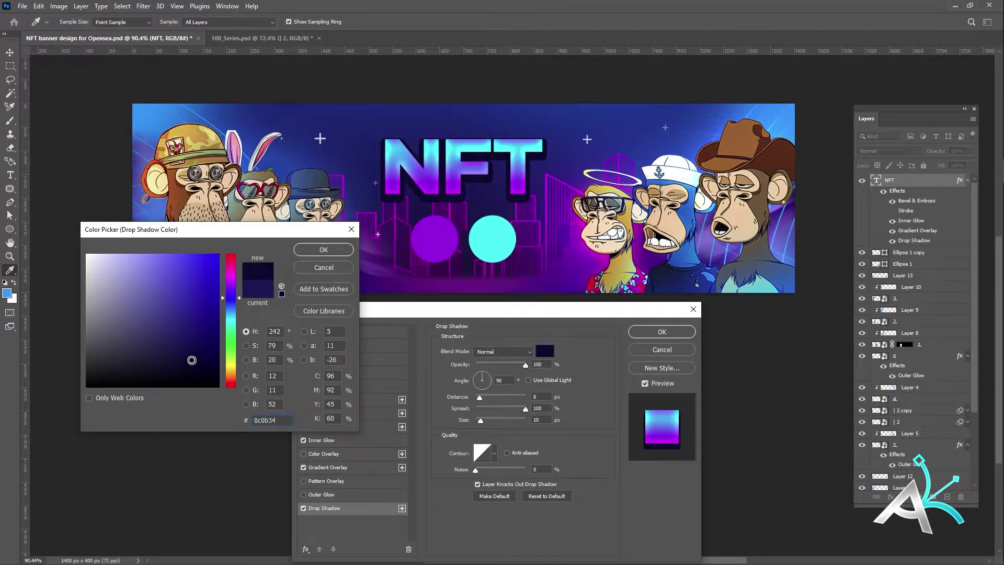
left_click(340, 255)
- Add a second cyan drop shadow in Hard Light at 61% opacity
left_click(402, 508)
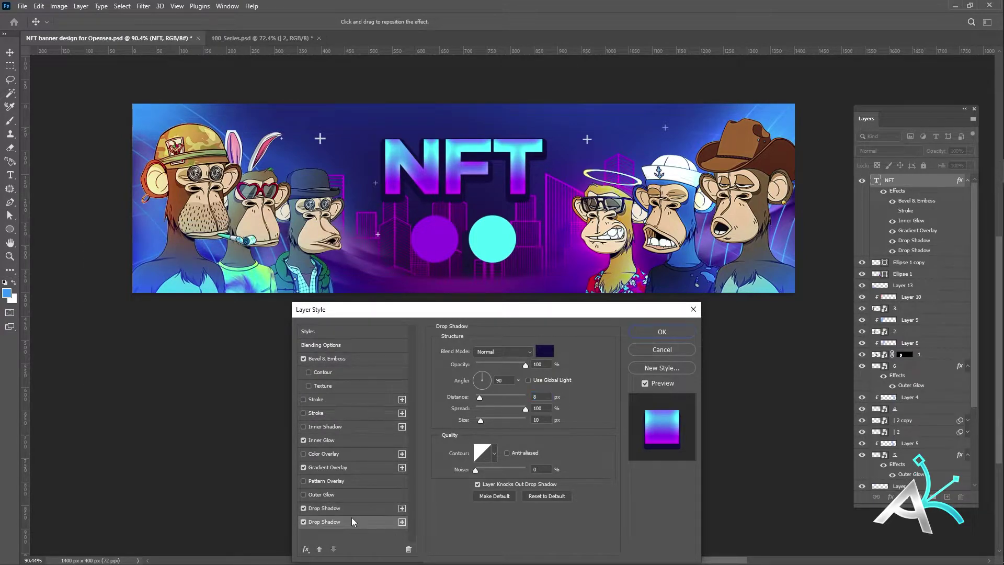
left_click(544, 350)
left_click(492, 239)
left_click(327, 253)
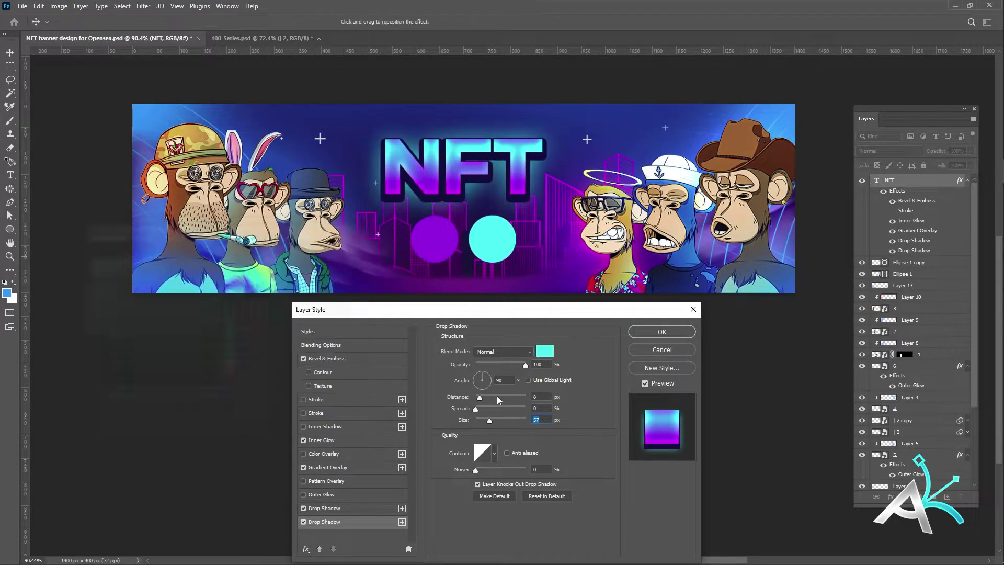
left_click(503, 351)
left_click(510, 408)
key("Down")
key("Down")
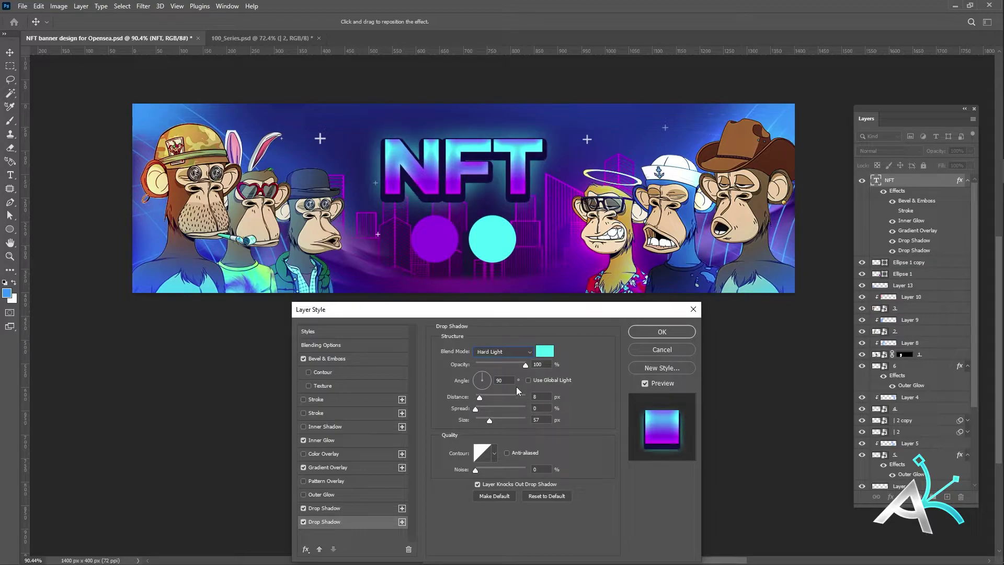
left_click_drag(525, 364, 505, 365)
- Test a ring contour and size tweaks on the second shadow, disable it, and apply the style
left_click(494, 453)
left_click(464, 494)
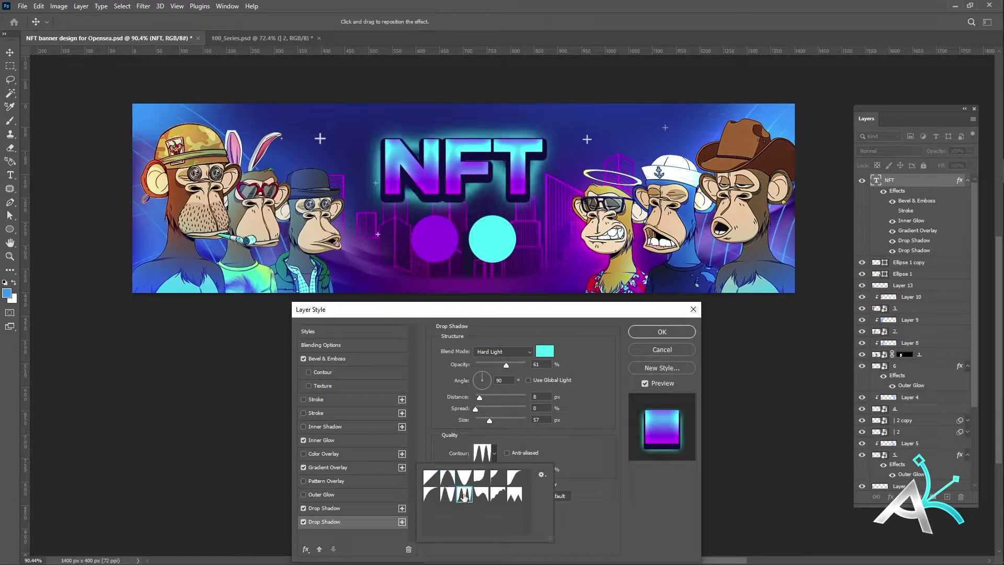
mouse_move(490, 420)
left_mouse_down()
mouse_move(500, 422)
mouse_move(486, 423)
mouse_move(483, 397)
left_mouse_up()
left_click_drag(506, 365, 490, 368)
left_click(303, 521)
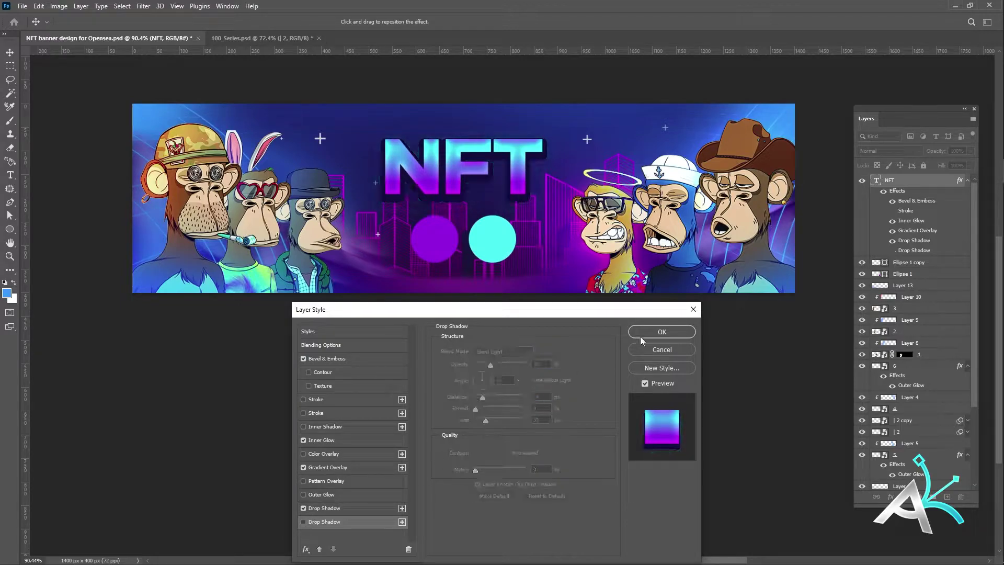
left_click(661, 331)
- Duplicate the NFT title as a smaller 'BANNER' below it and delete the purple ellipse
left_click_drag(541, 166, 541, 218)
type("BA")
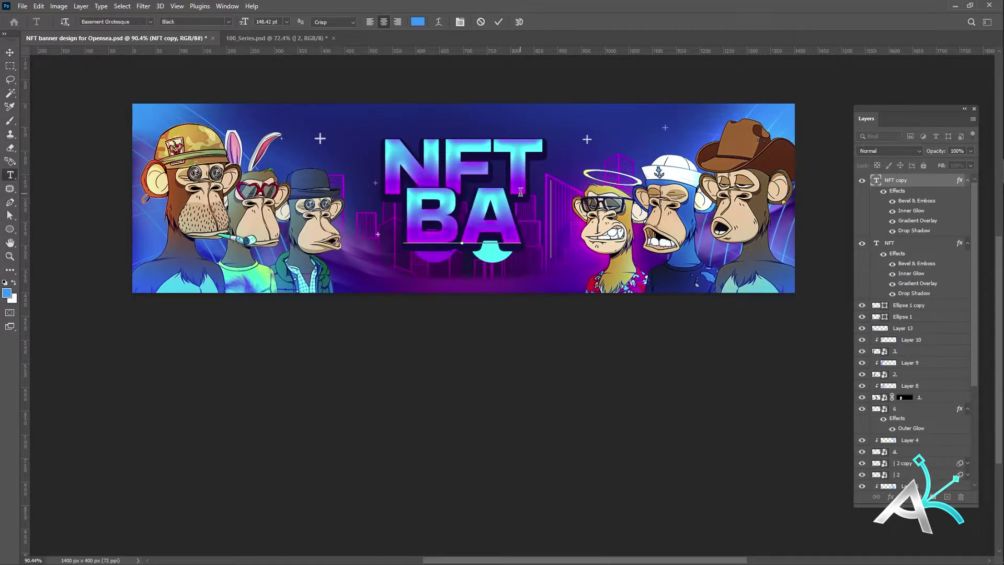
type("NNER")
key("ctrl+t")
left_click_drag(634, 180, 567, 199)
key("Return")
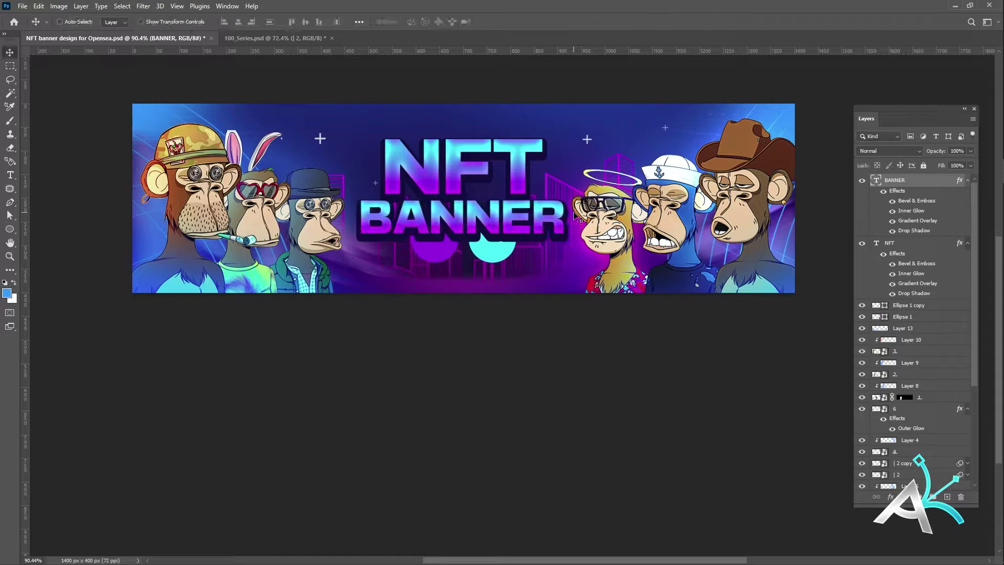
right_click(496, 250)
left_click(502, 257)
right_click(485, 226)
key("Delete")
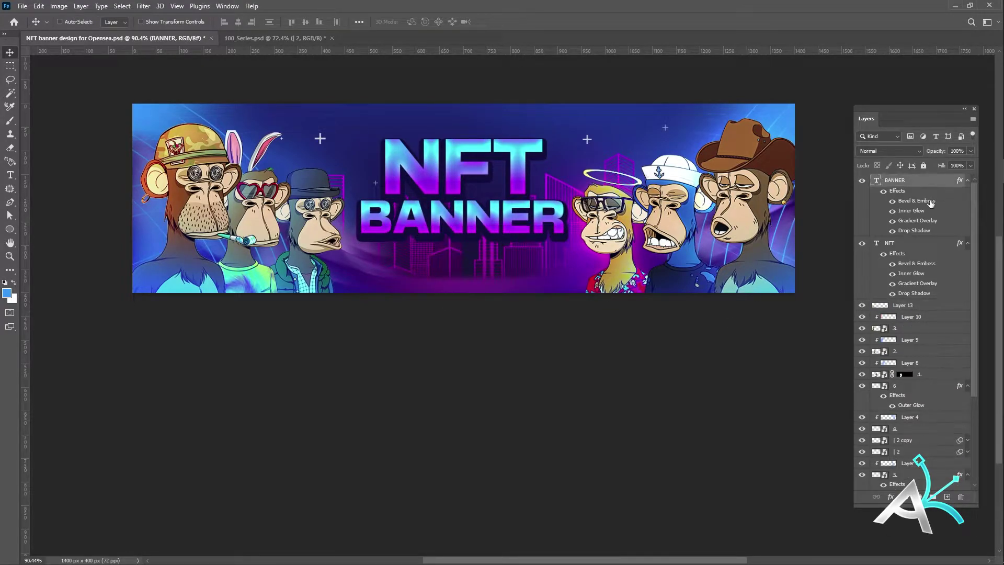
- Give BANNER an orange preset gradient overlay and a dark purple drop shadow
double_click(910, 180)
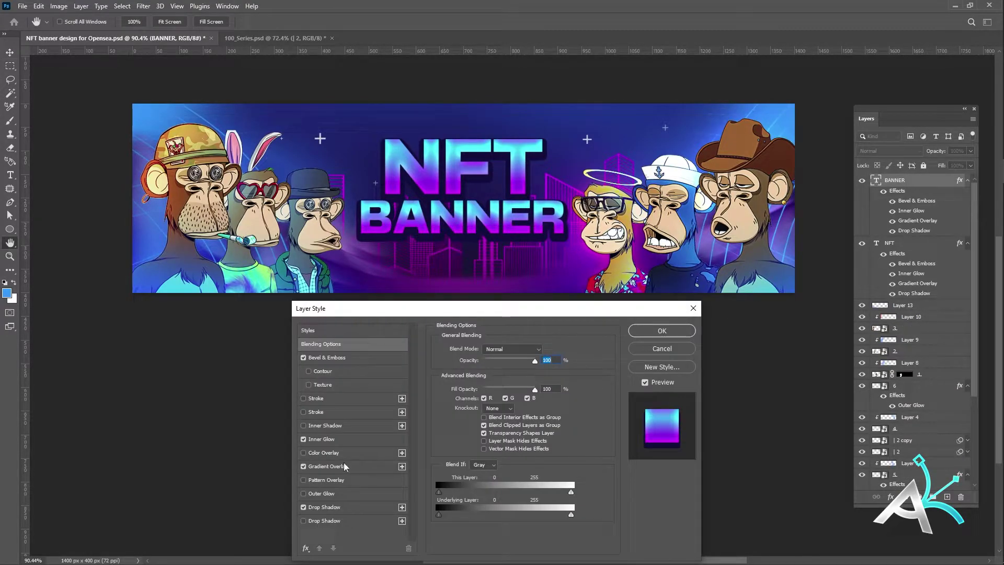
left_click(632, 366)
key("Escape")
left_click(500, 373)
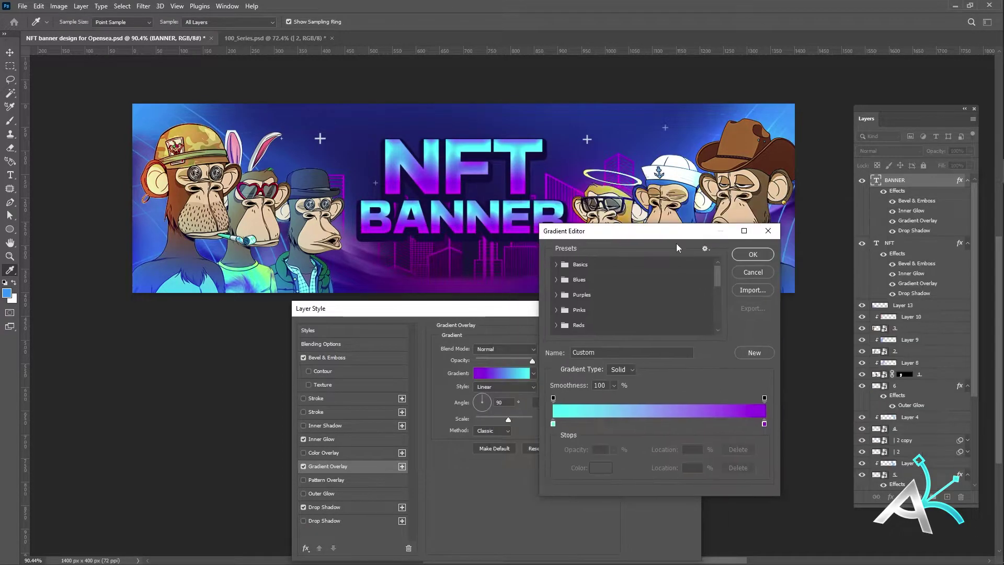
left_click(556, 284)
left_click(630, 304)
left_click(753, 254)
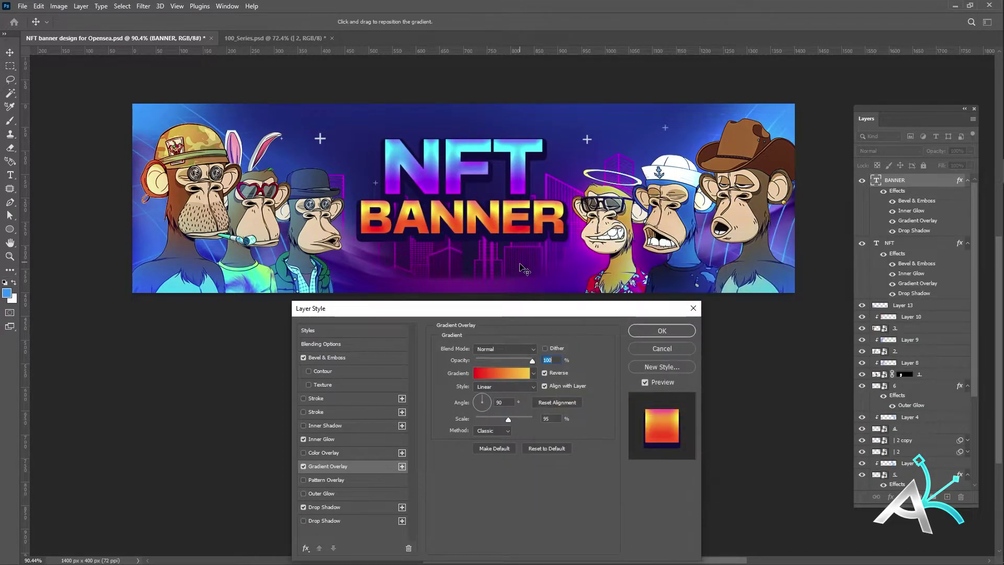
left_click(321, 439)
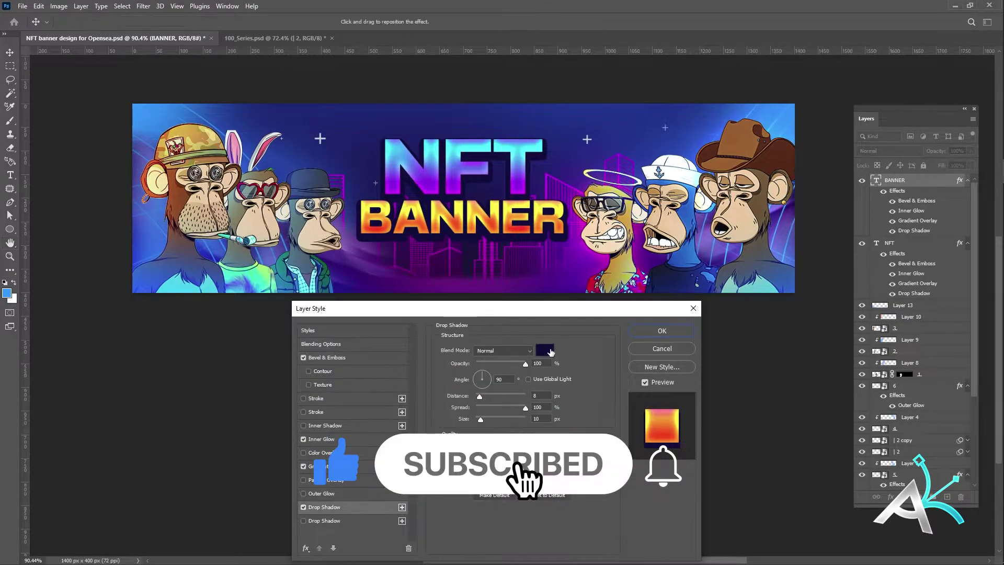
left_click(474, 256)
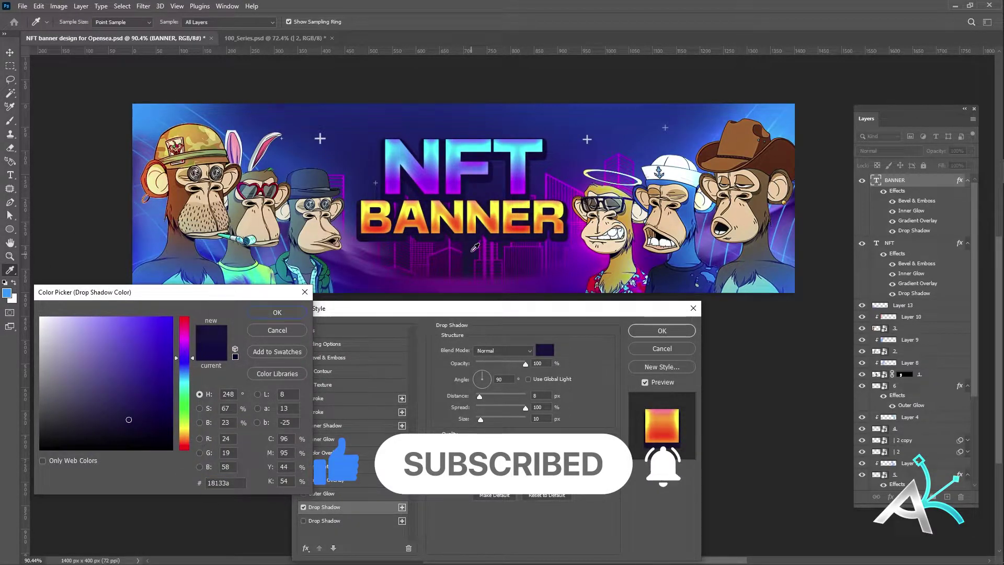
left_click(277, 313)
left_click(662, 331)
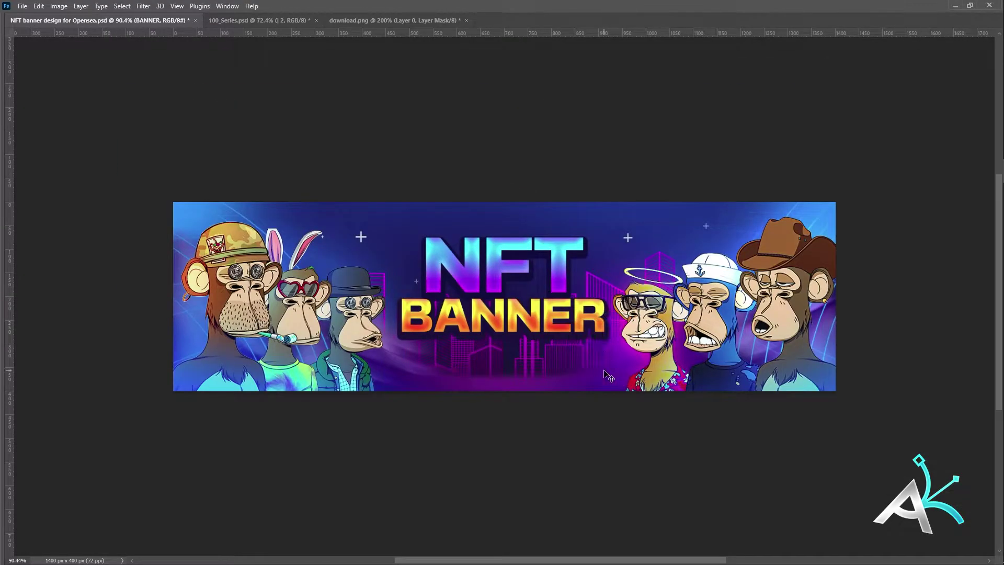
- Skew the BANNER text so it rises toward the right
key("ctrl+t")
right_click(587, 332)
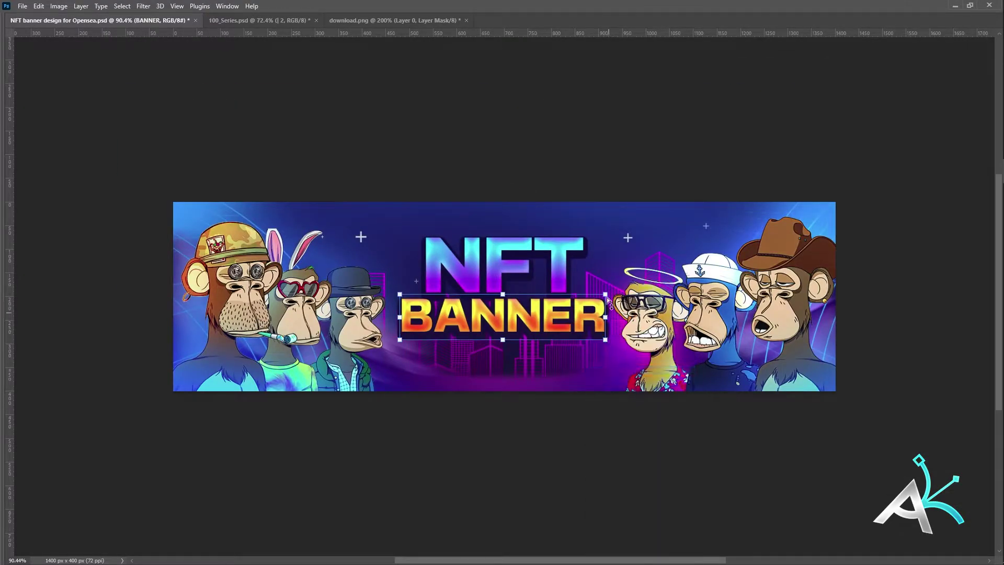
right_click(596, 329)
left_click(612, 363)
left_click_drag(605, 317, 604, 306)
- Skew BANNER again by slanting its bottom edge, and commit it
key("Return")
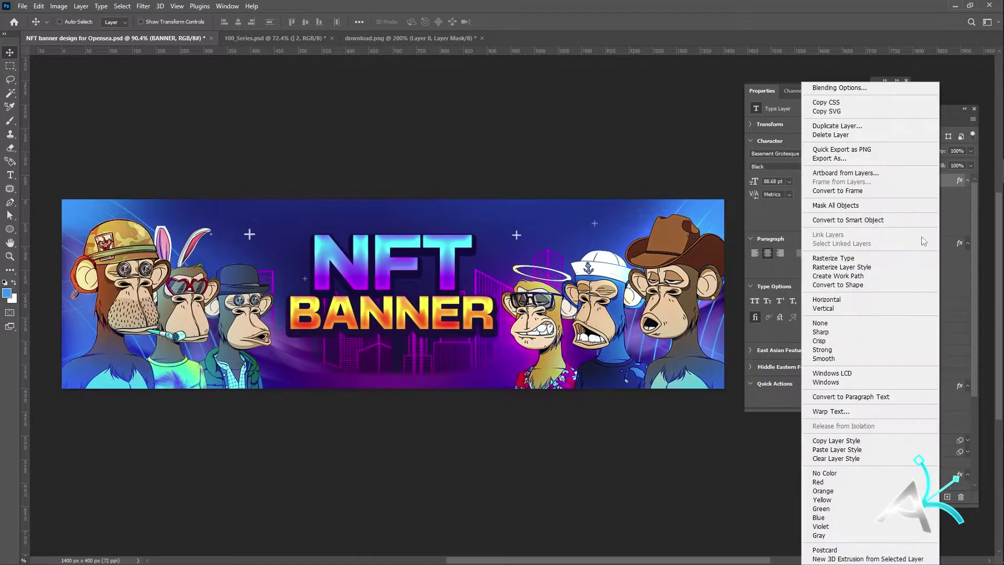
right_click(461, 312)
left_click(564, 355)
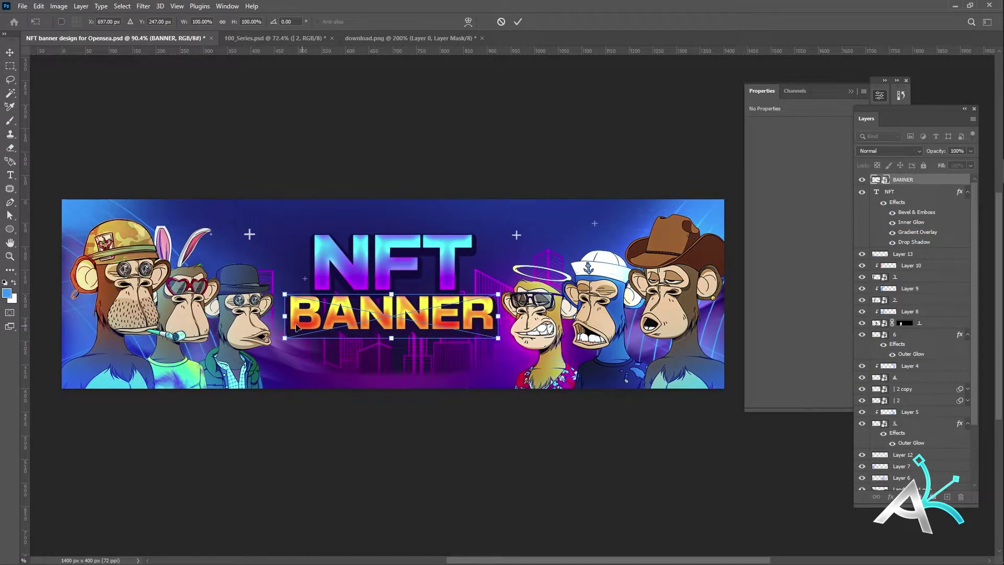
right_click(356, 311)
left_click(442, 359)
left_click_drag(498, 338, 510, 352)
key("Return")
- Convert the NFT title text into a smart object
right_click(467, 293)
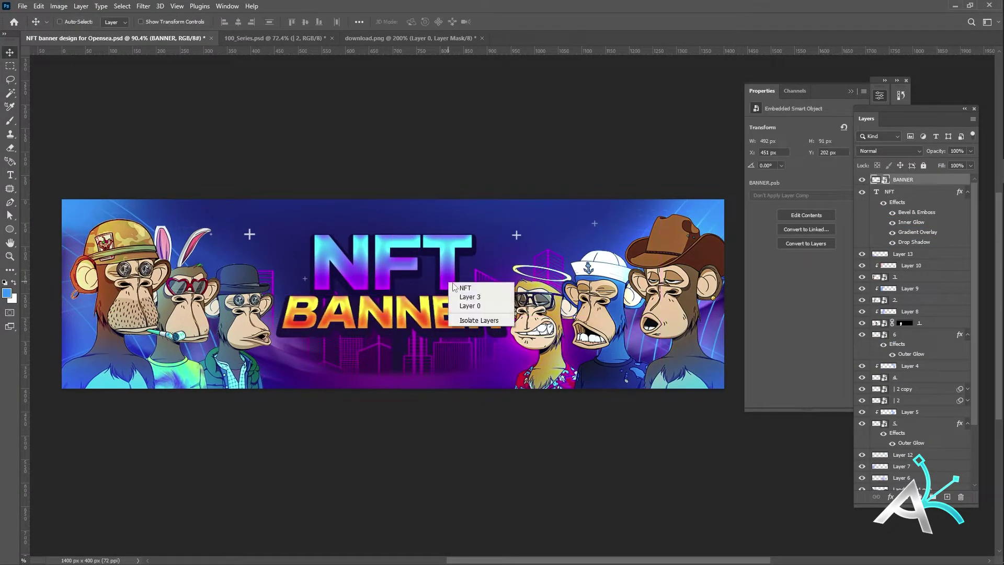
left_click(477, 301)
right_click(910, 191)
left_click(836, 225)
double_click(885, 192)
key("ctrl+w")
right_click(416, 288)
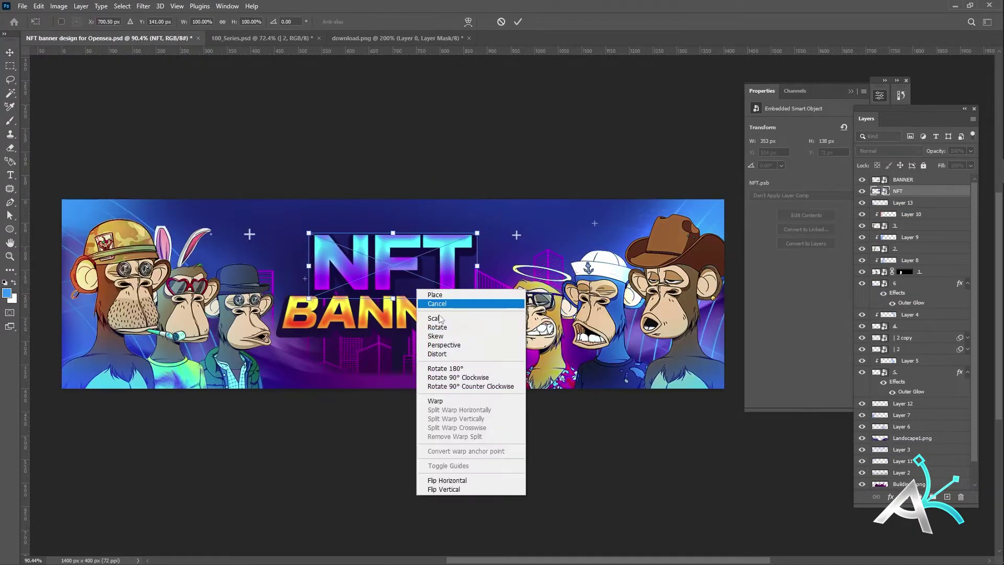
left_click(434, 293)
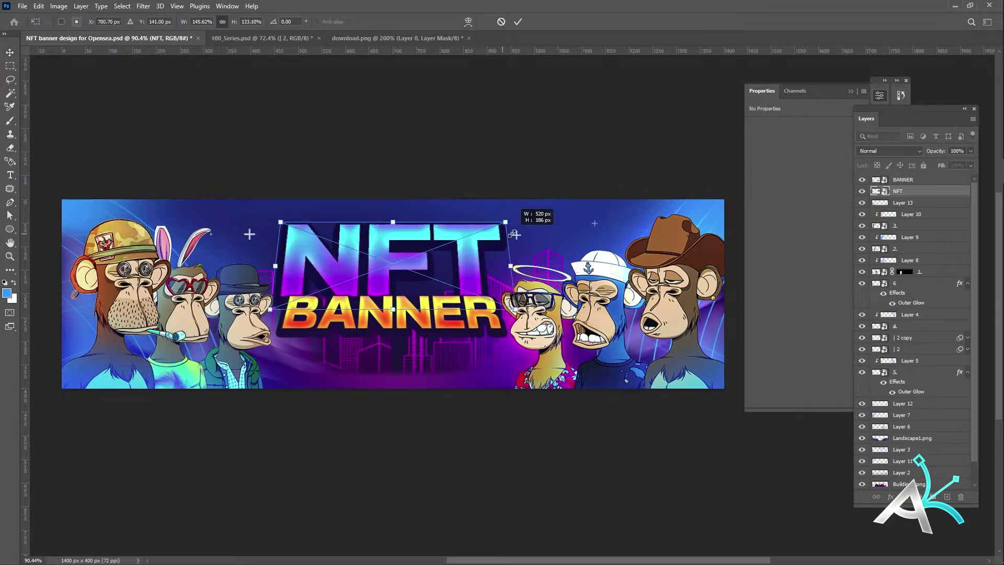
- Centre BANNER horizontally on the canvas using a select-all alignment
key("Tab")
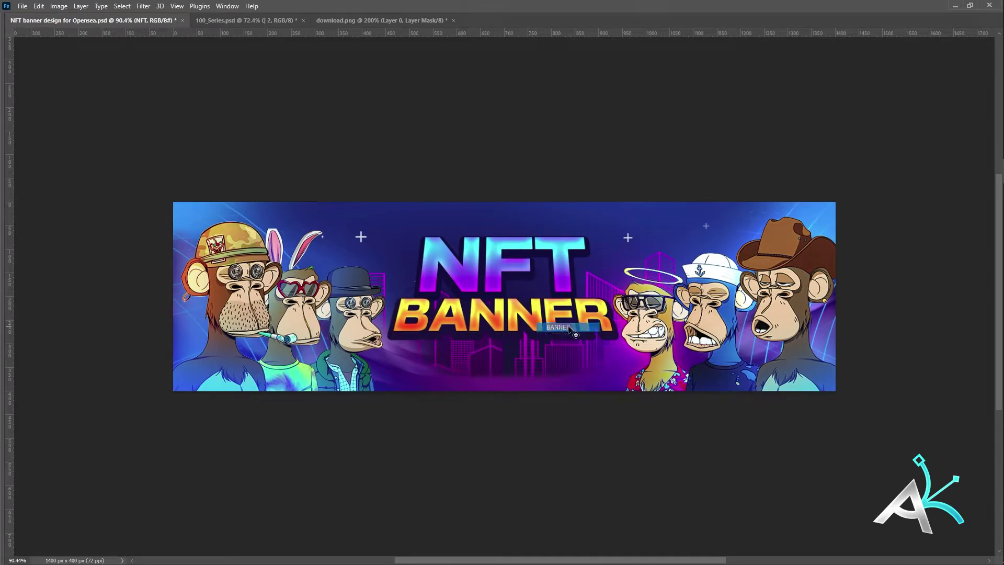
key("Tab")
key("ctrl+a")
left_click(252, 21)
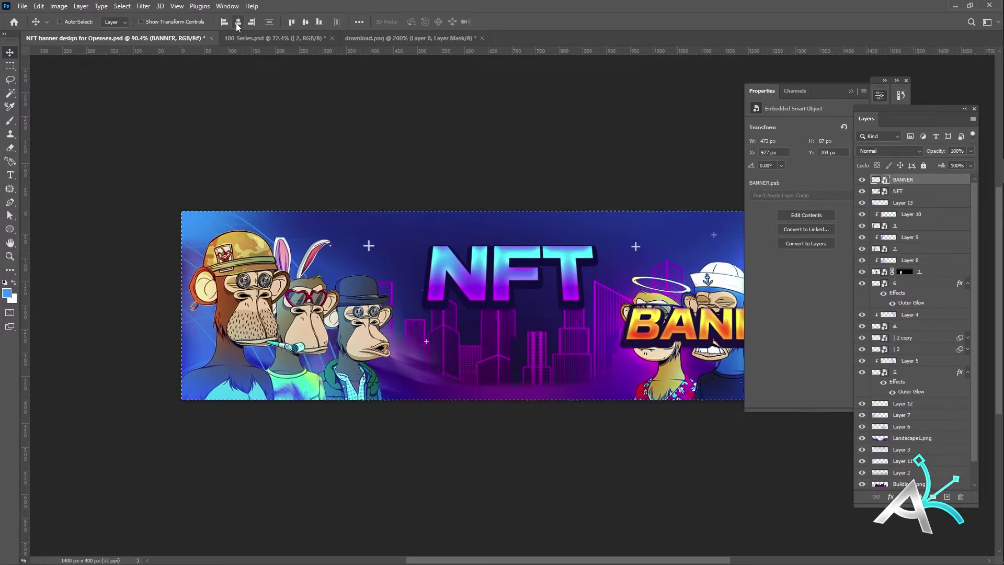
key("ctrl+d")
key("Tab")
key("Tab")
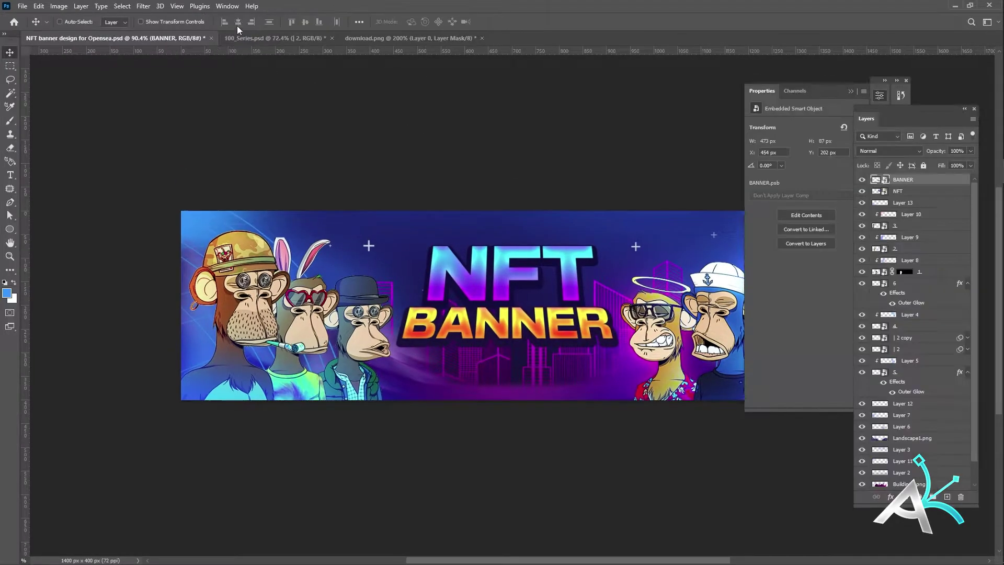
- Inside the NFT smart object, trim it, tighten letter spacing, then save and close
left_click(898, 191)
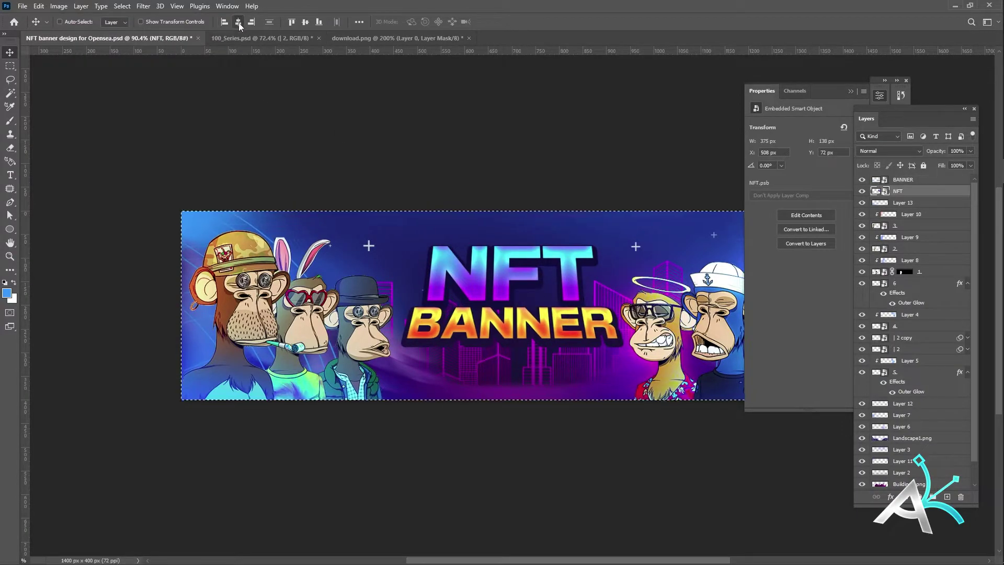
double_click(885, 192)
key("c")
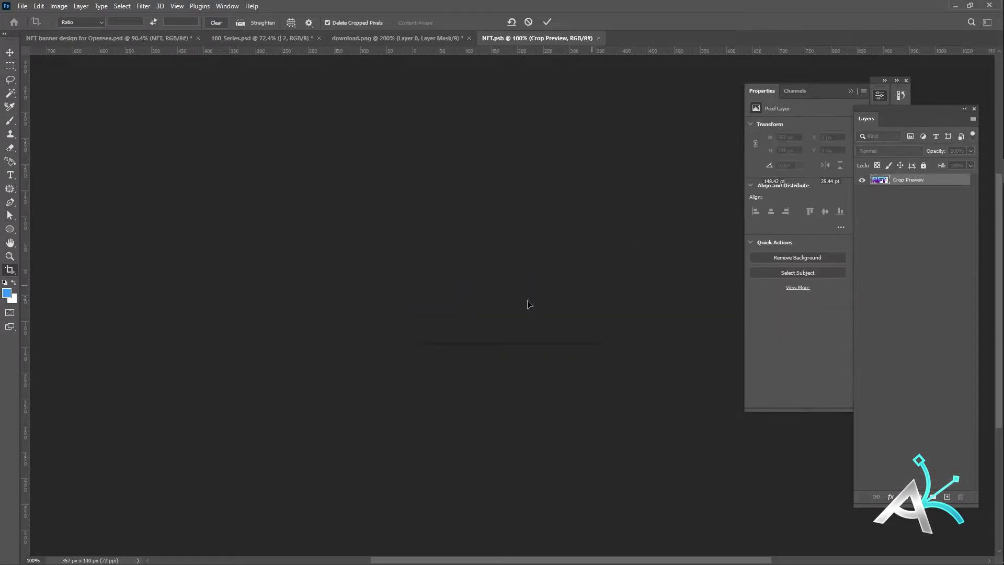
key("Return")
key("t")
left_click(779, 195)
key("Return")
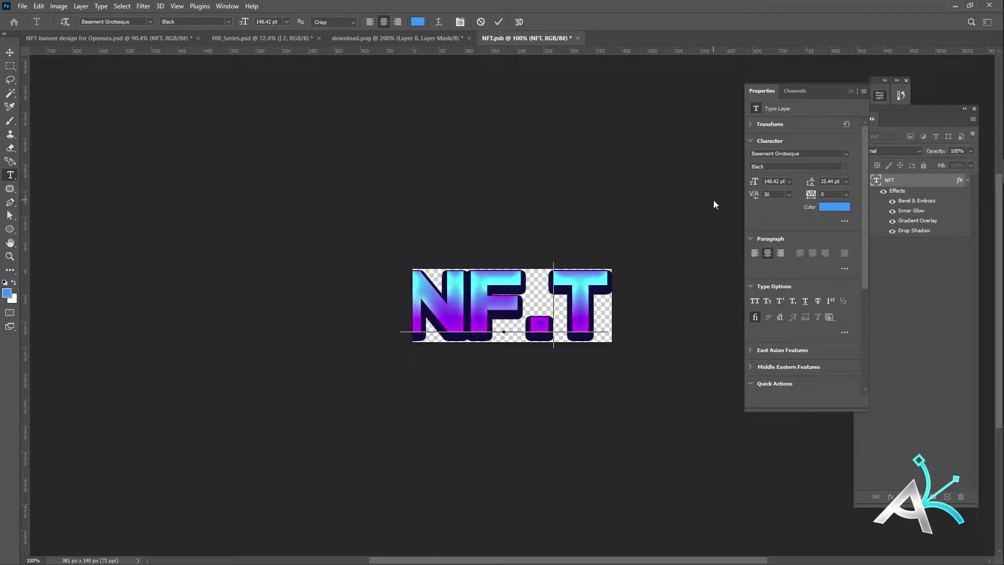
key("v")
key("ctrl+s")
key("ctrl+w")
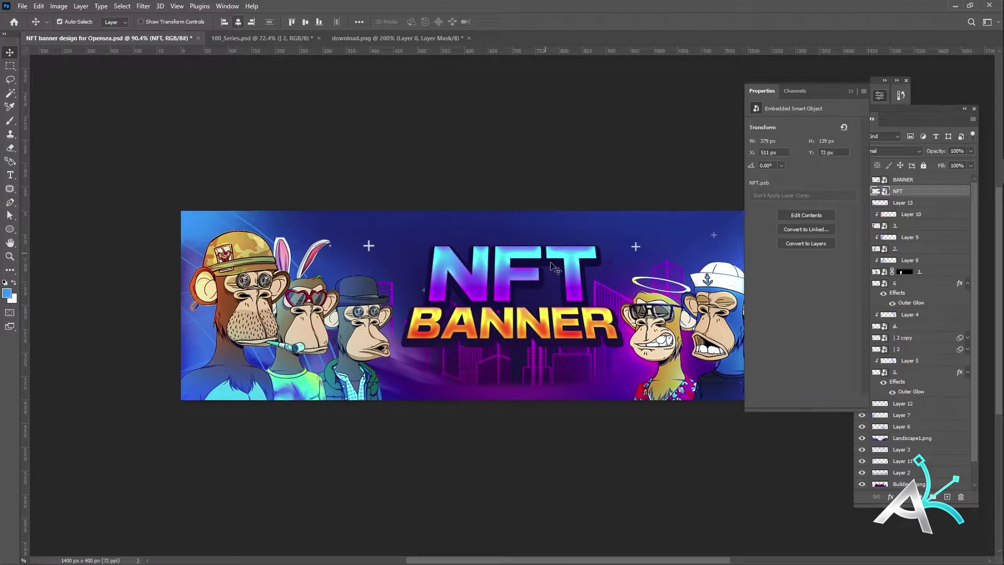
right_click(584, 332)
- Bring the slash lines from 100_Series.psd in, place them top right, plus a lower-left copy
left_click(584, 327)
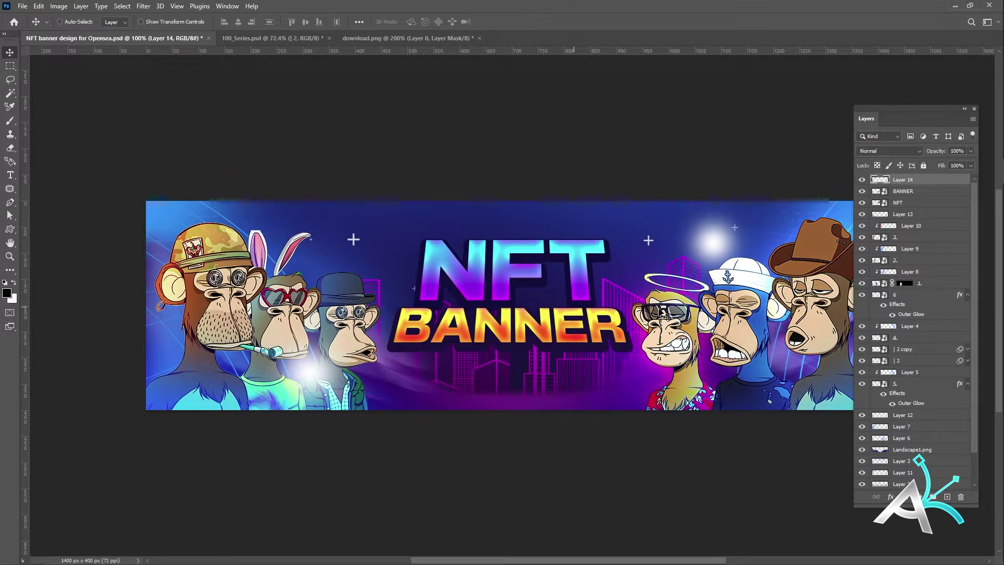
key("ctrl+Tab")
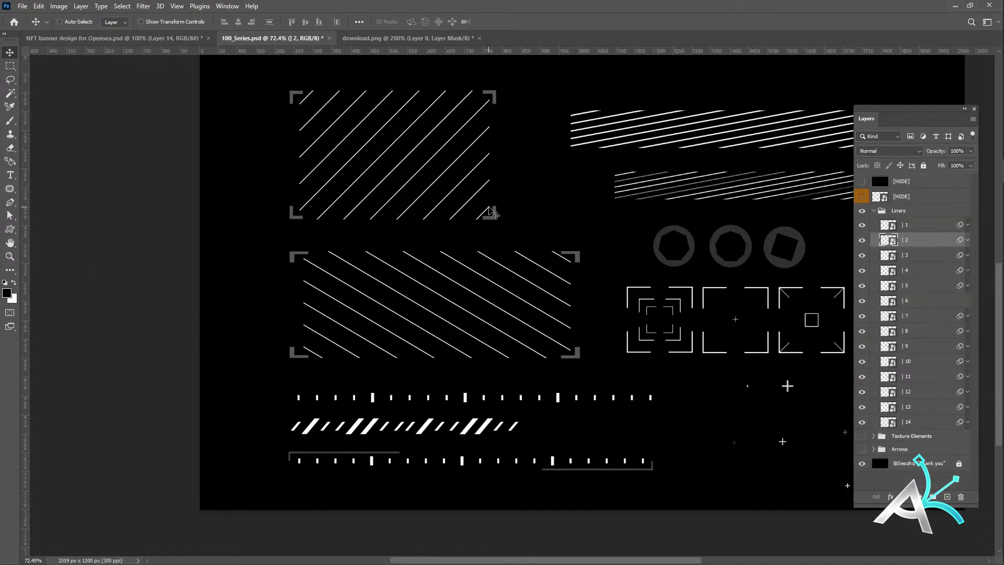
left_click_drag(415, 433, 432, 245)
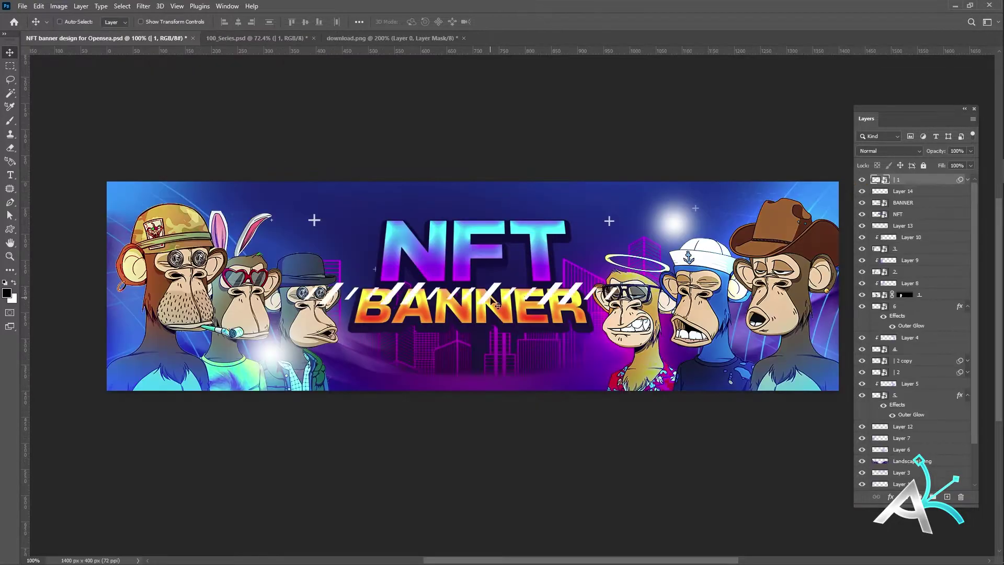
key("Return")
mouse_move(587, 216)
left_mouse_down()
mouse_move(746, 219)
mouse_move(502, 371)
left_mouse_up()
key("ctrl+t")
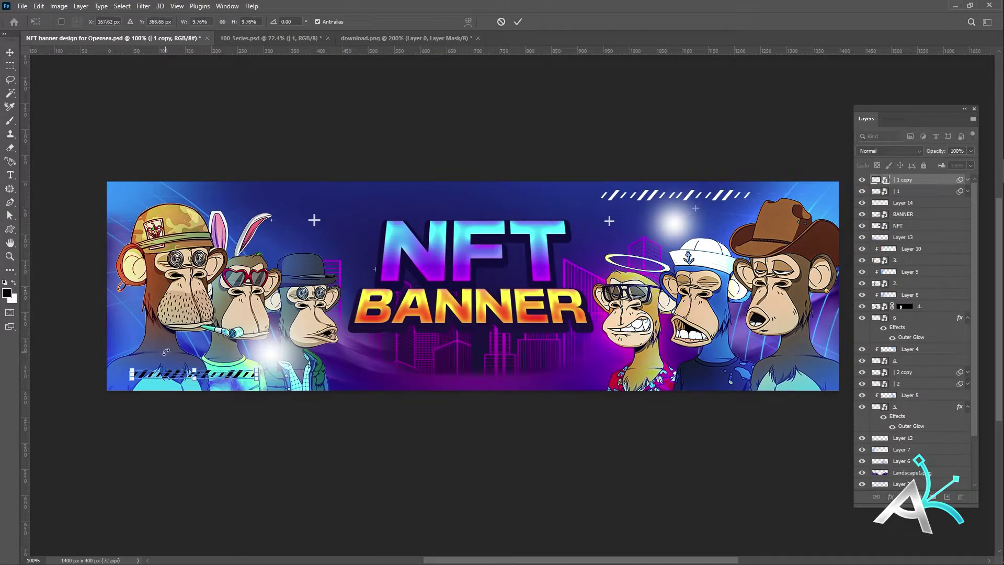
key("Return")
- Add smaller 'APE COLLECTION' text positioned under BANNER
key("t")
left_click(361, 366)
type("APE CO")
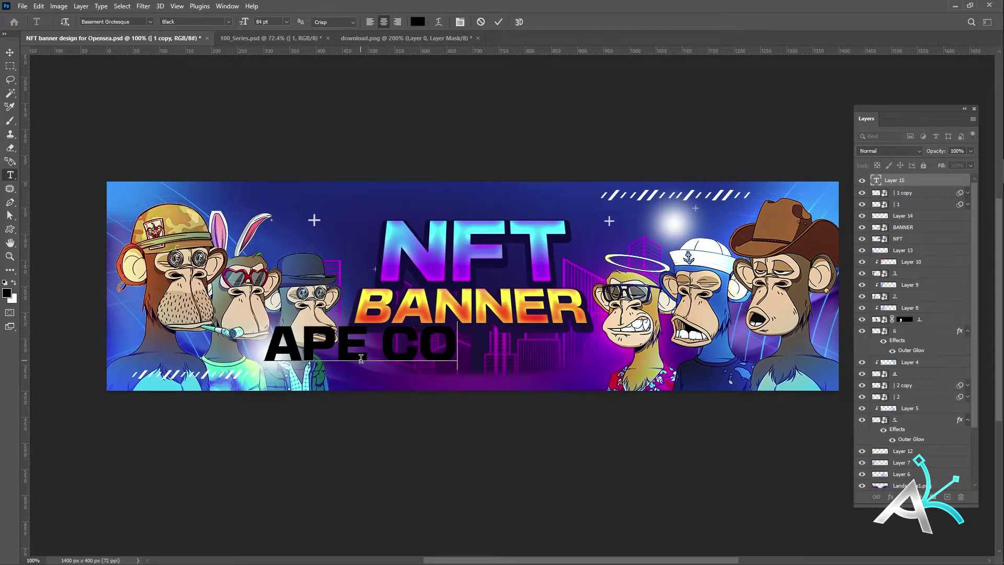
type("LLECTION")
key("ctrl+a")
left_click_drag(245, 23, 222, 23)
key("ctrl+Return")
key("v")
left_click_drag(297, 226, 395, 226)
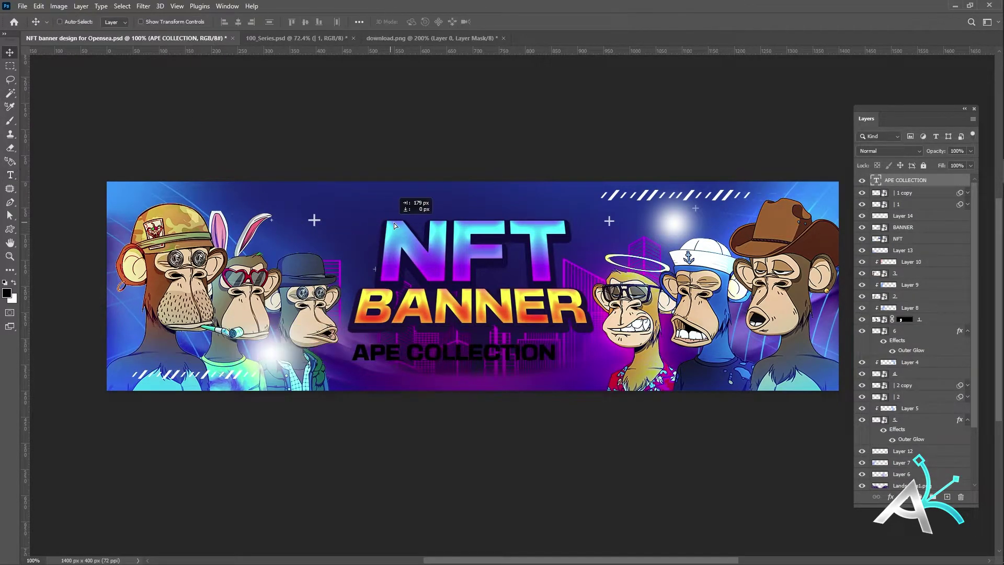
- Draw a yellow rectangle bar behind APE COLLECTION, stacked beneath the text
right_click(9, 229)
left_click(47, 230)
left_click_drag(352, 338, 578, 369)
left_click(117, 22)
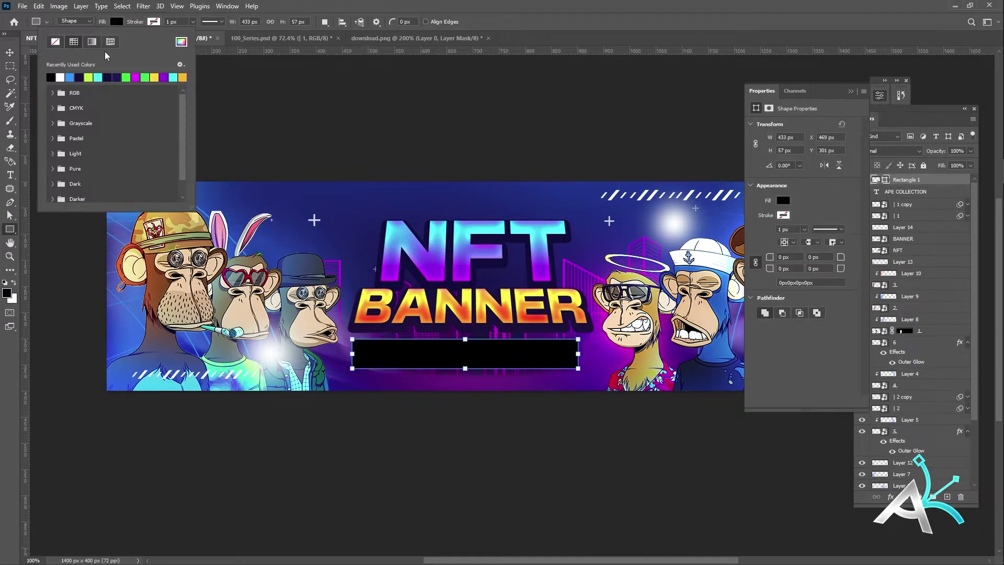
left_click(154, 77)
key("v")
left_click_drag(920, 179, 920, 194)
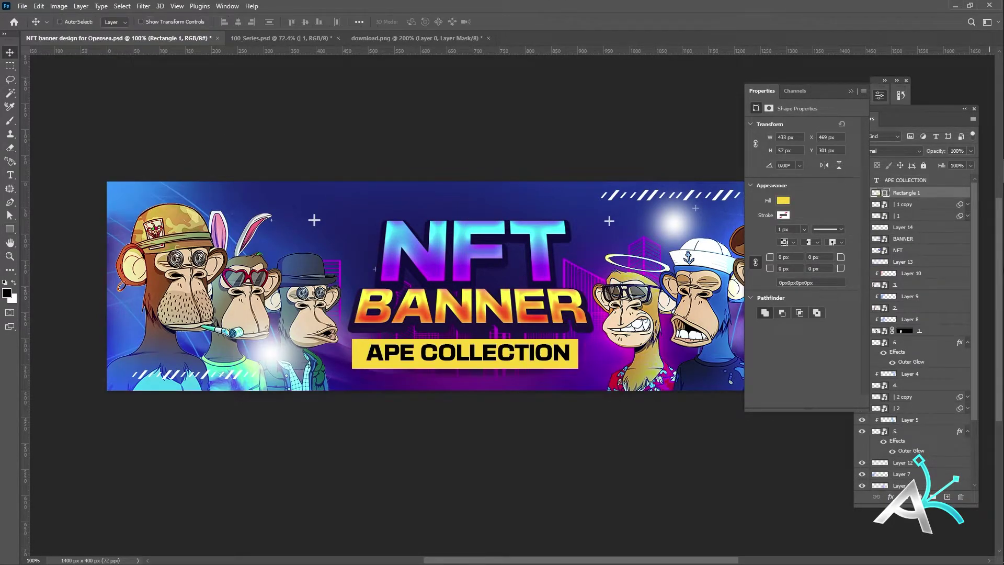
left_click(949, 180)
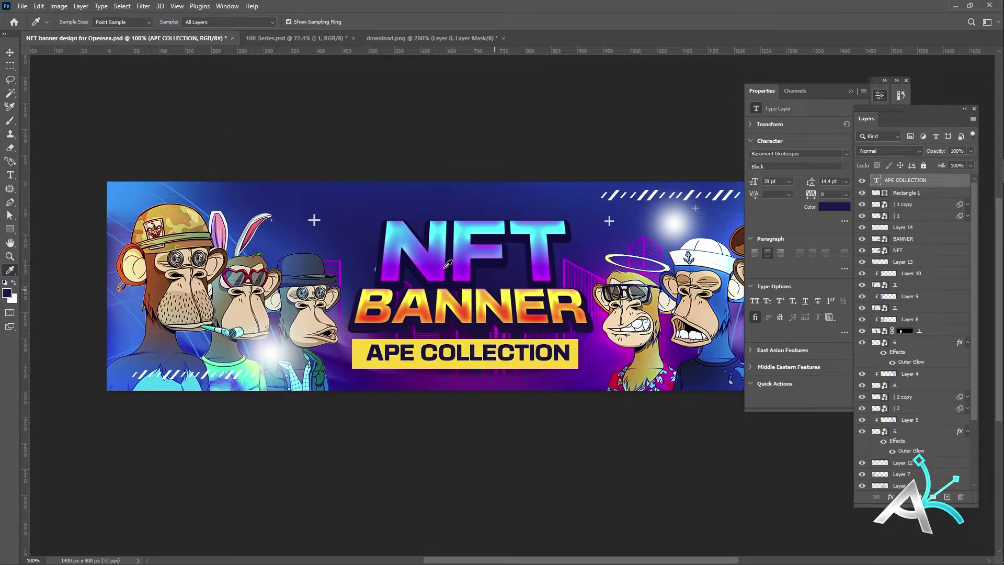
left_click(908, 193)
key("v")
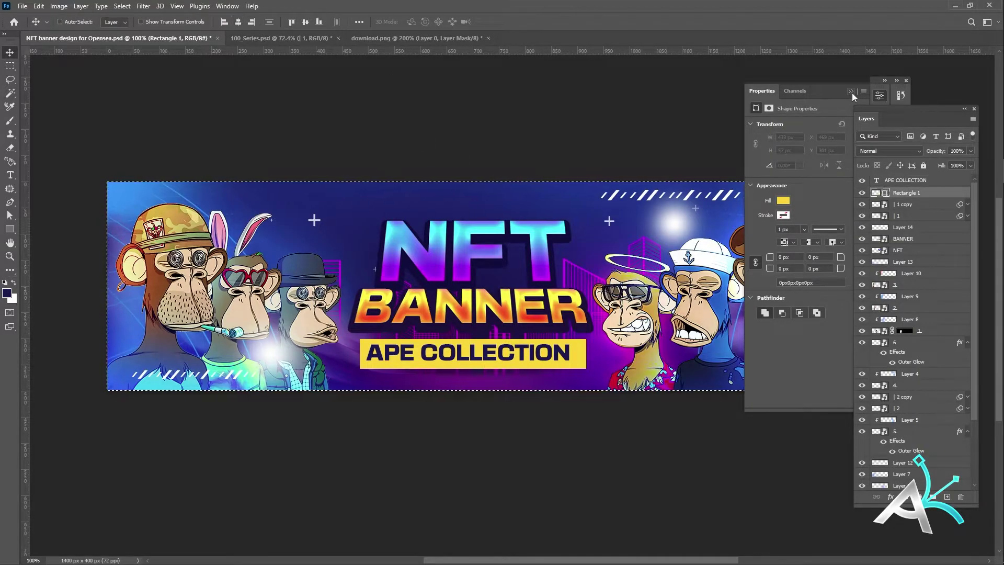
left_click(850, 91)
- Recolour the tag's box light blue and add a new empty layer
left_click(470, 351, "ctrl")
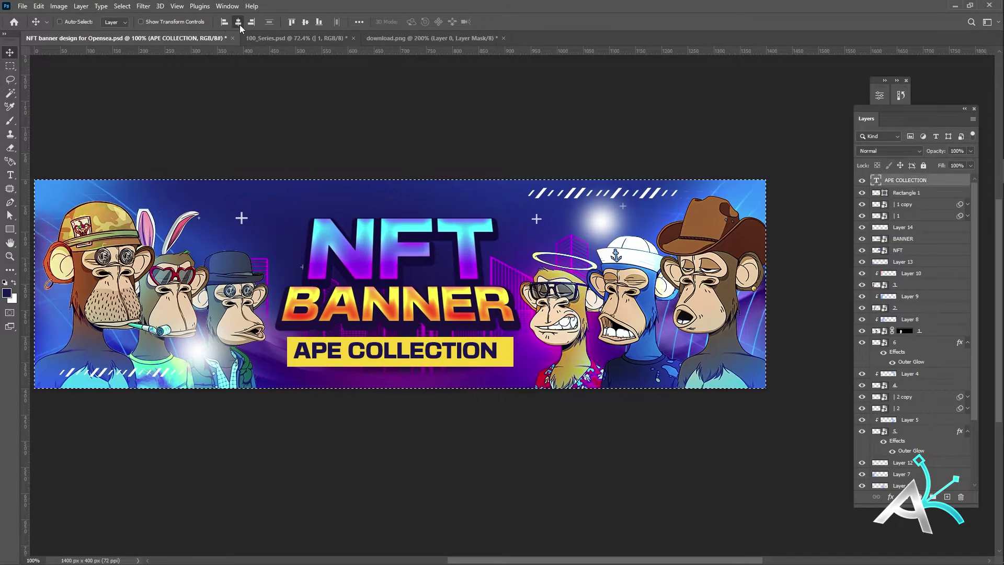
left_click(501, 361, "ctrl")
left_click(213, 357)
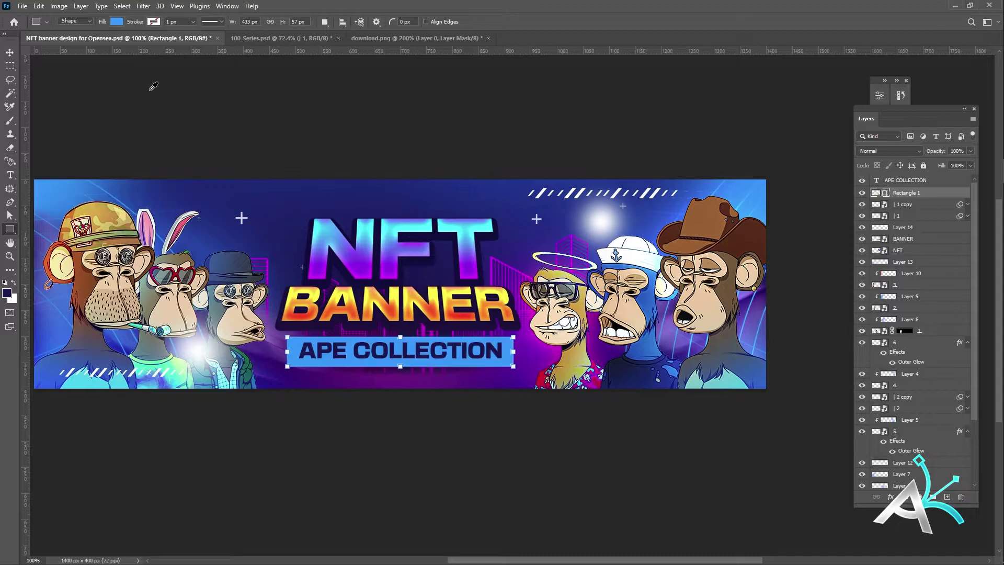
left_click(490, 320, "ctrl")
left_click(947, 497, "ctrl")
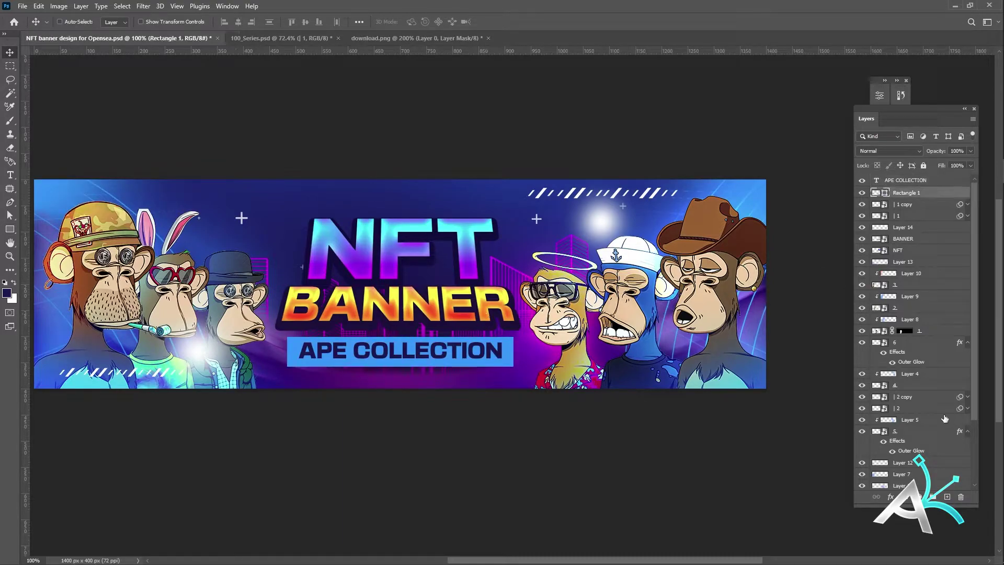
left_click(7, 293)
- Set a new brush colour and smaller size, then merge Layer 15 into the tag's box
left_click(256, 312)
key("b")
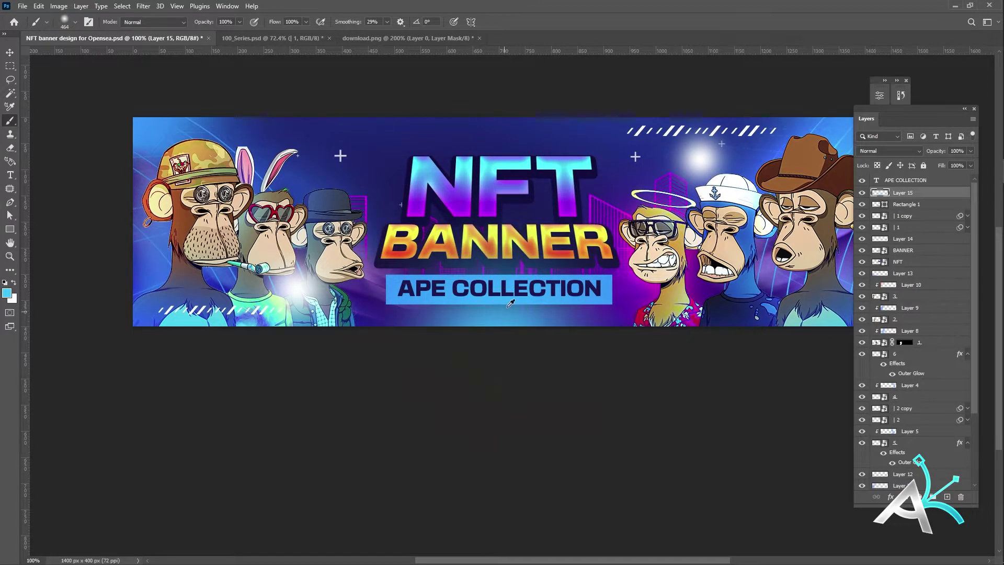
key("bracketleft")
key("bracketleft")
key("v")
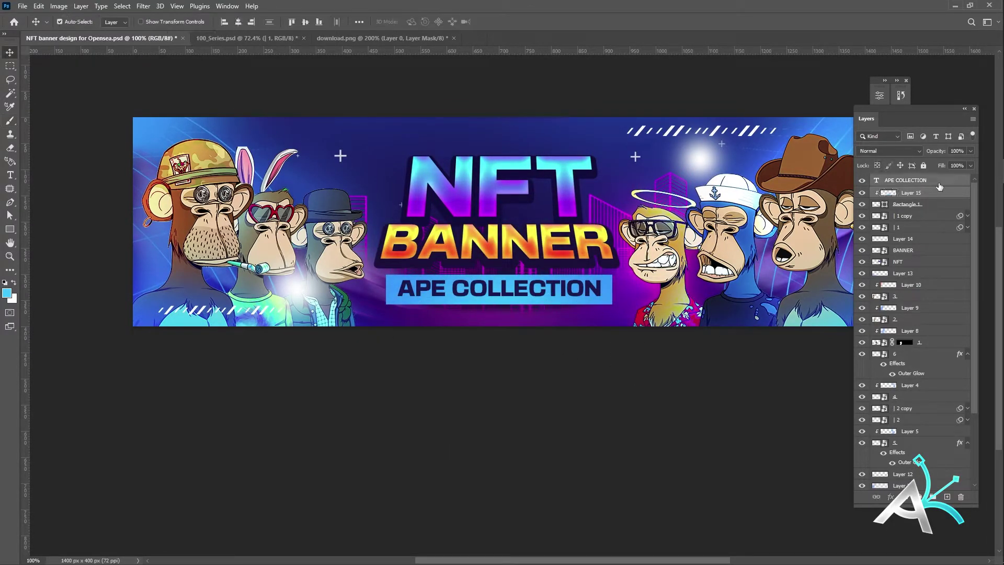
left_click(616, 237, "ctrl")
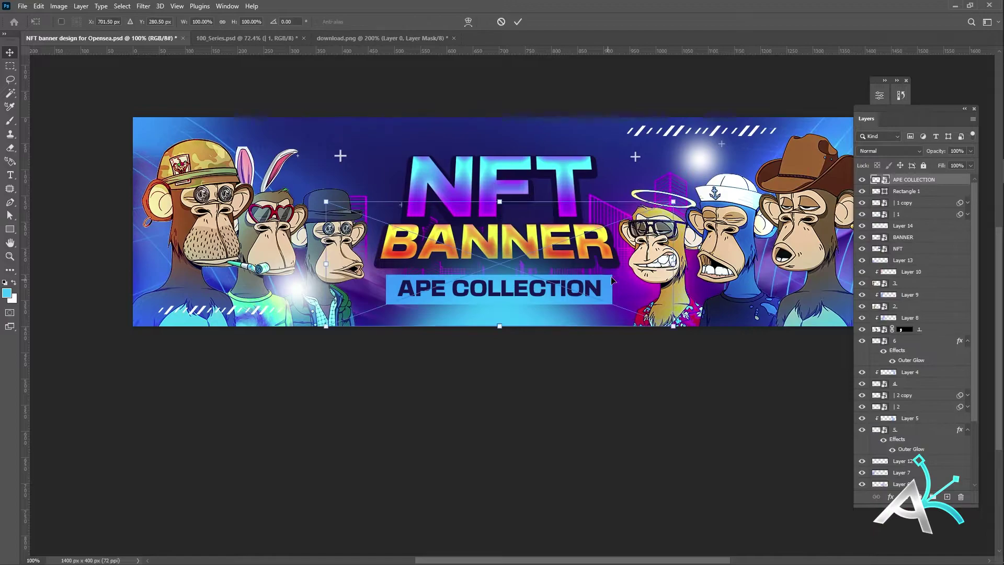
left_click(899, 204, "shift")
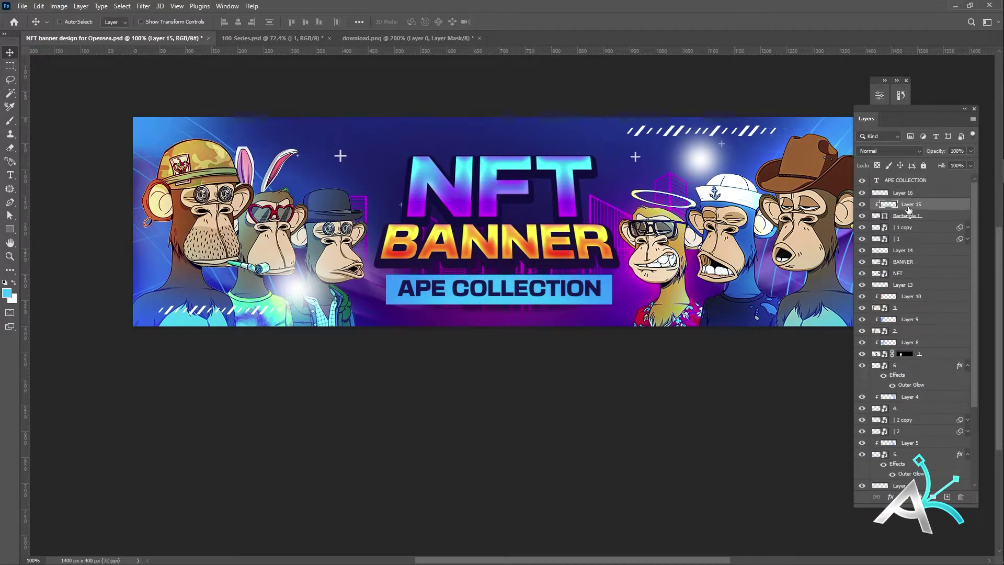
- Attempt distorting the merged tag, then cancel and undo the merge
right_click(912, 199)
left_click(784, 426)
key("ctrl+t")
right_click(563, 302)
left_click(625, 364)
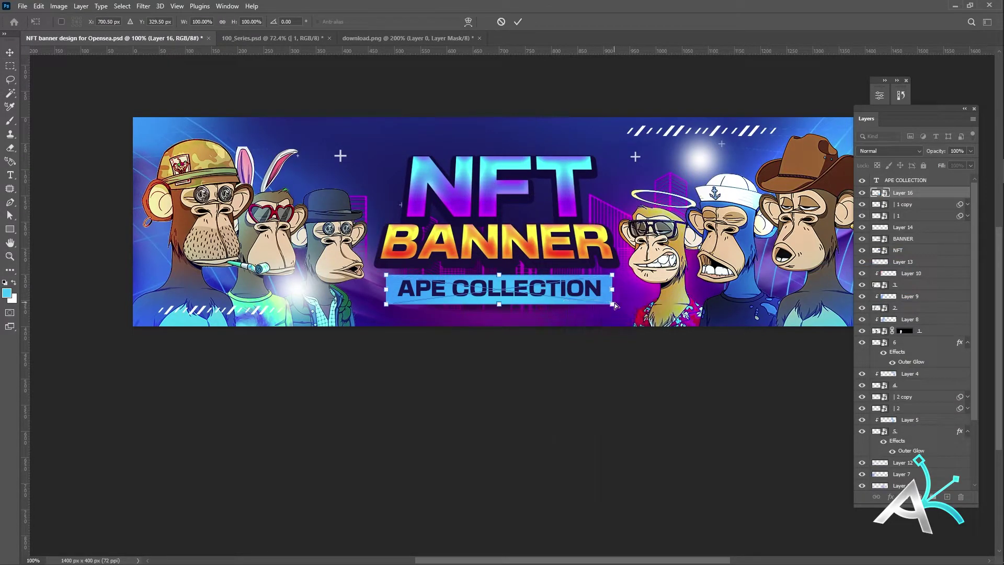
key("Escape")
key("ctrl+z")
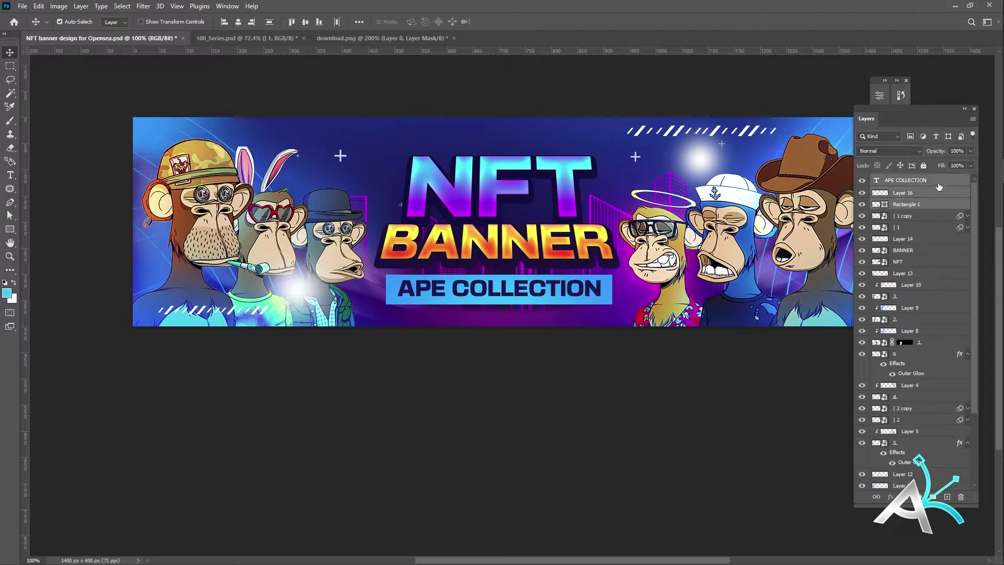
- Combine APE COLLECTION text and box, distort into a trapezoid, and centre it horizontally
right_click(938, 186)
left_click(836, 220)
key("ctrl+t")
right_click(571, 302)
left_click(596, 352)
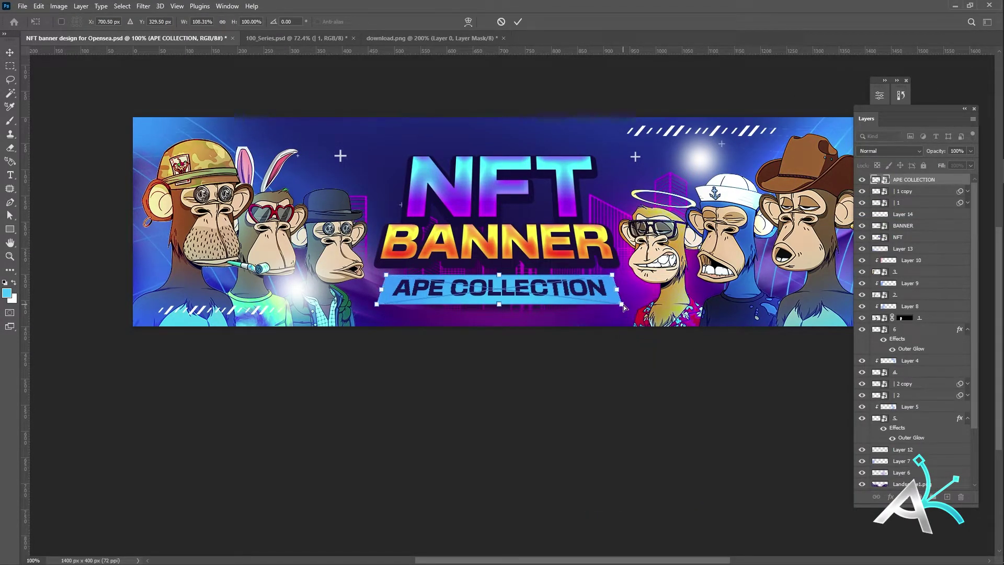
key("Return")
key("Escape")
key("ctrl+a")
left_click(238, 22)
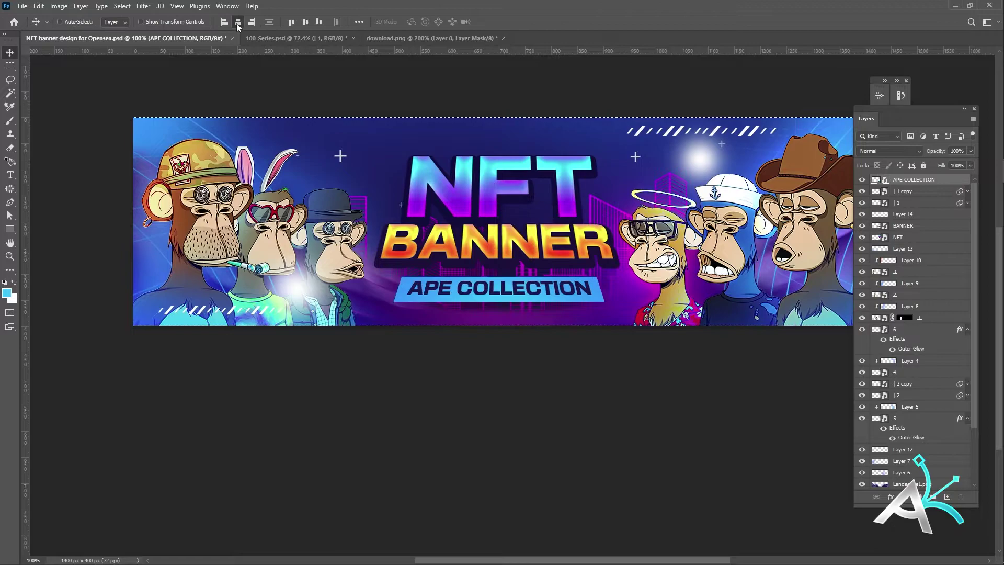
scroll(648, 308, "right", 2)
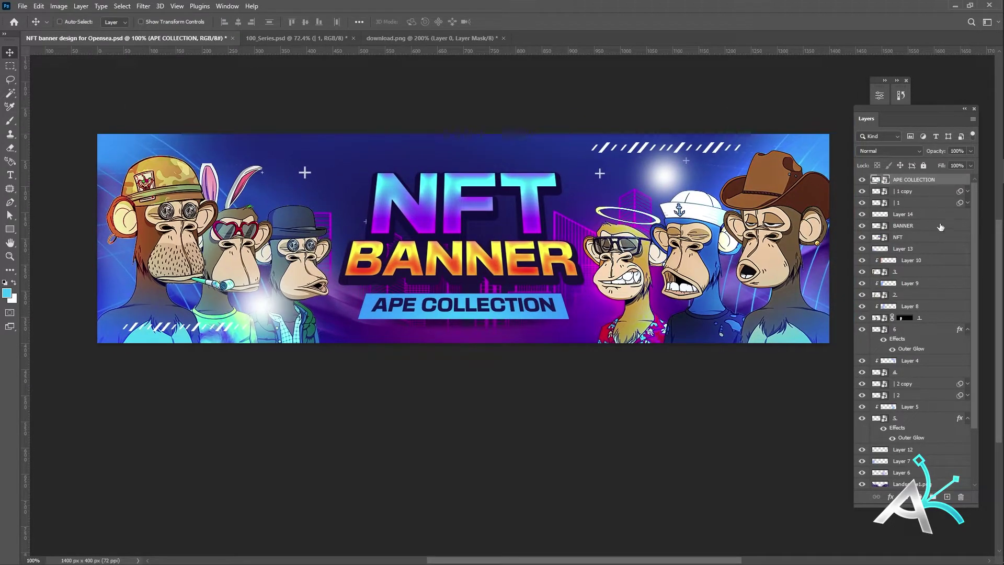
- On a new top layer, set up a white Manga Speedlines brush
key("ctrl+shift+alt+n")
key("b")
left_click(64, 22)
scroll(102, 405, "down", 15)
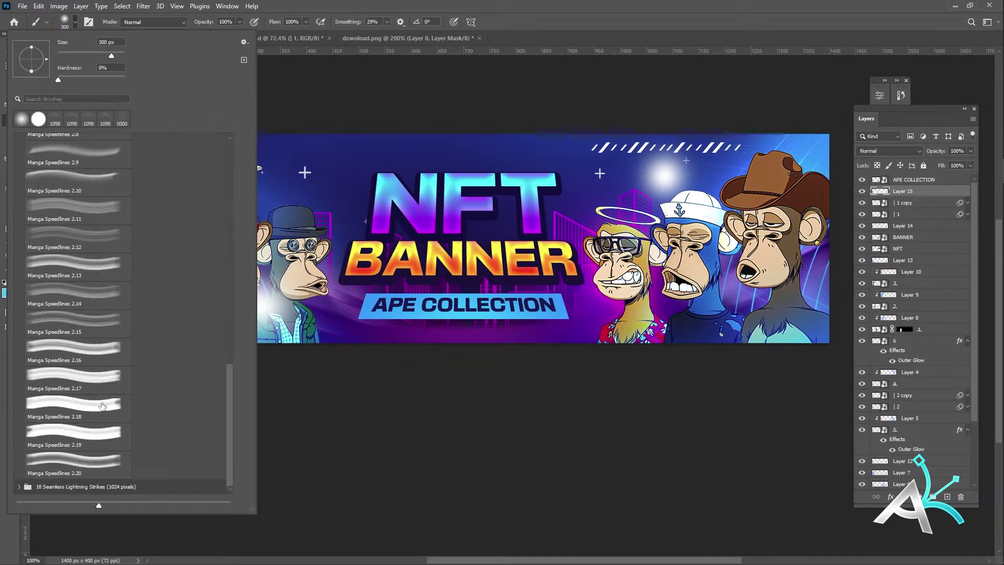
scroll(230, 334, "up", 5)
left_click(78, 280)
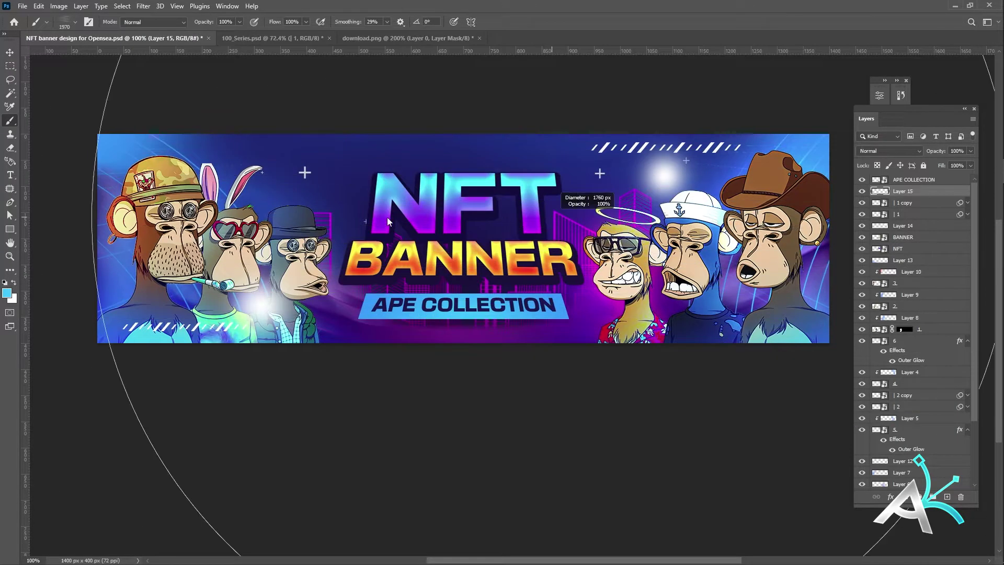
key("x")
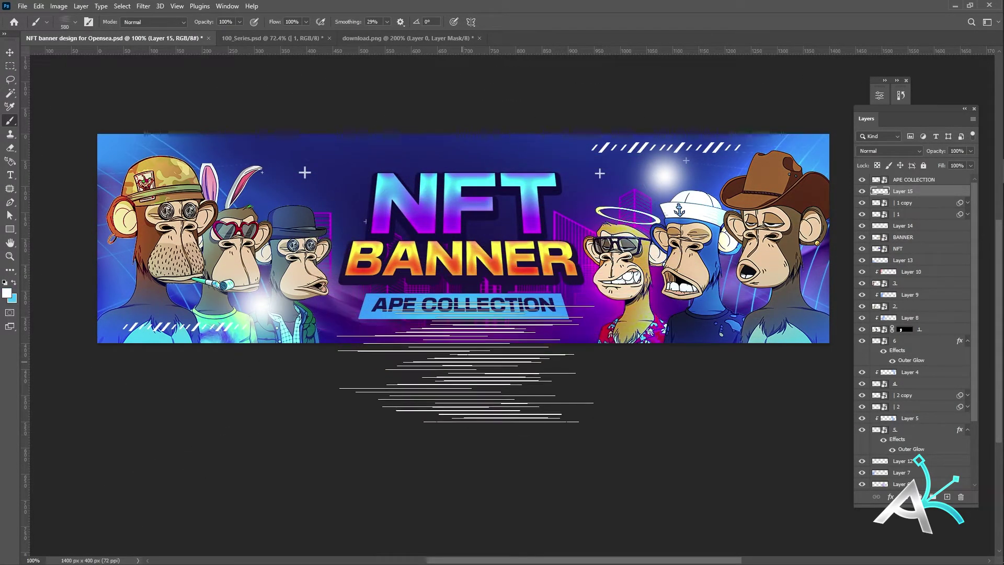
key("ctrl+bracketleft")
key("ctrl+bracketleft")
key("ctrl+bracketleft")
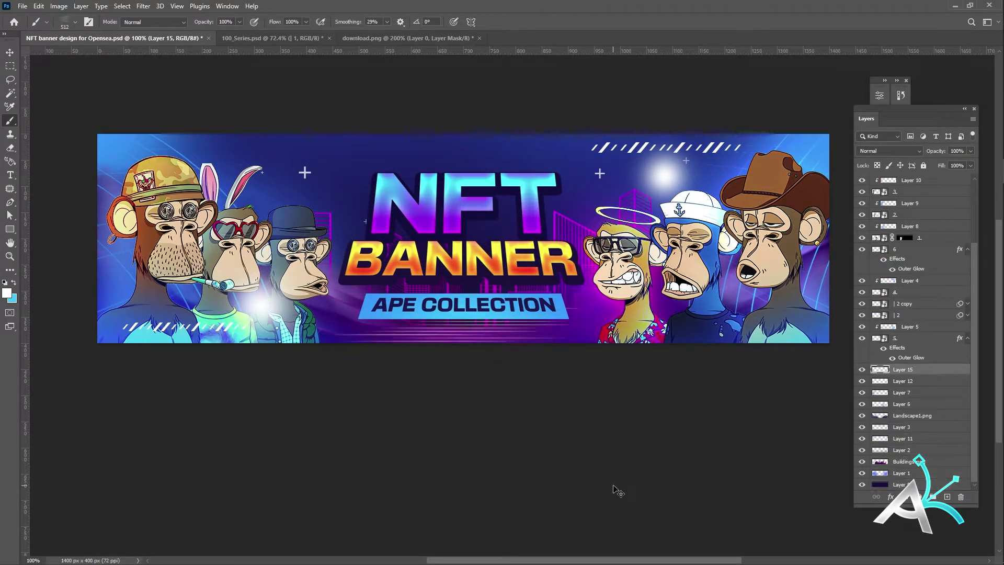
key("ctrl+bracketright")
key("ctrl+bracketright")
key("ctrl+bracketright")
key("ctrl+shift+bracketright")
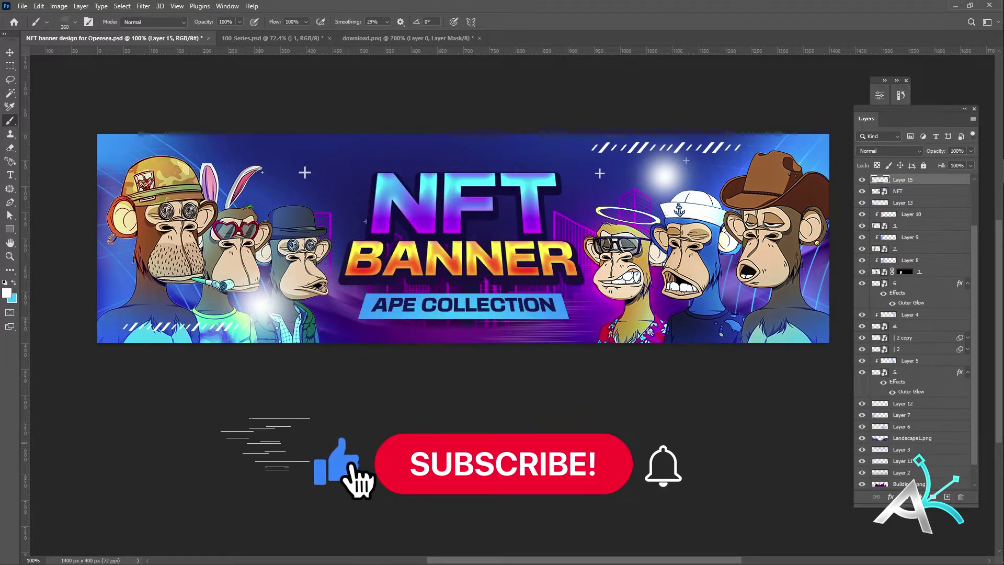
- Switch to another speedline brush and blend Layer 15 with Screen
key("bracketright")
key("bracketright")
key("bracketright")
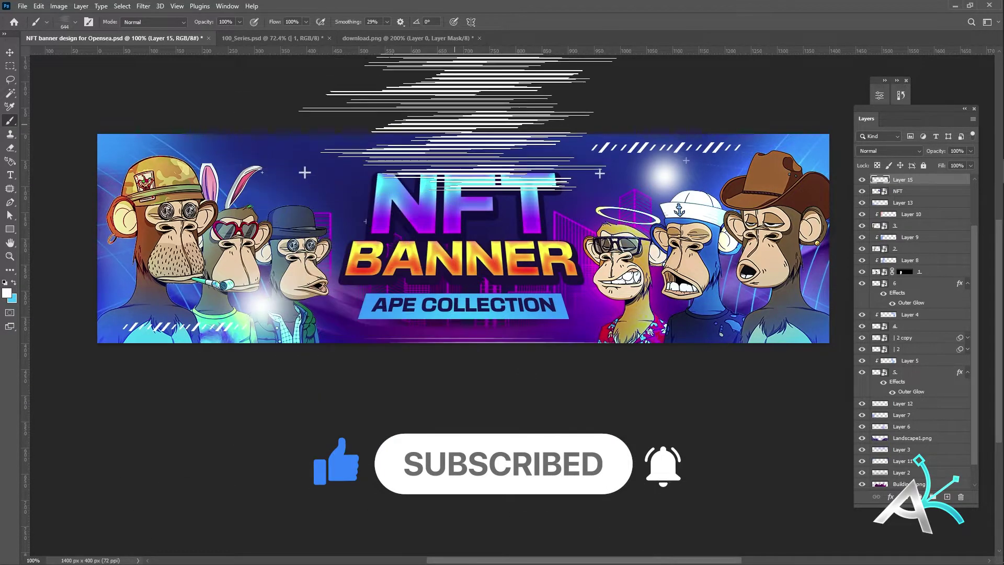
left_click(64, 21)
double_click(78, 451)
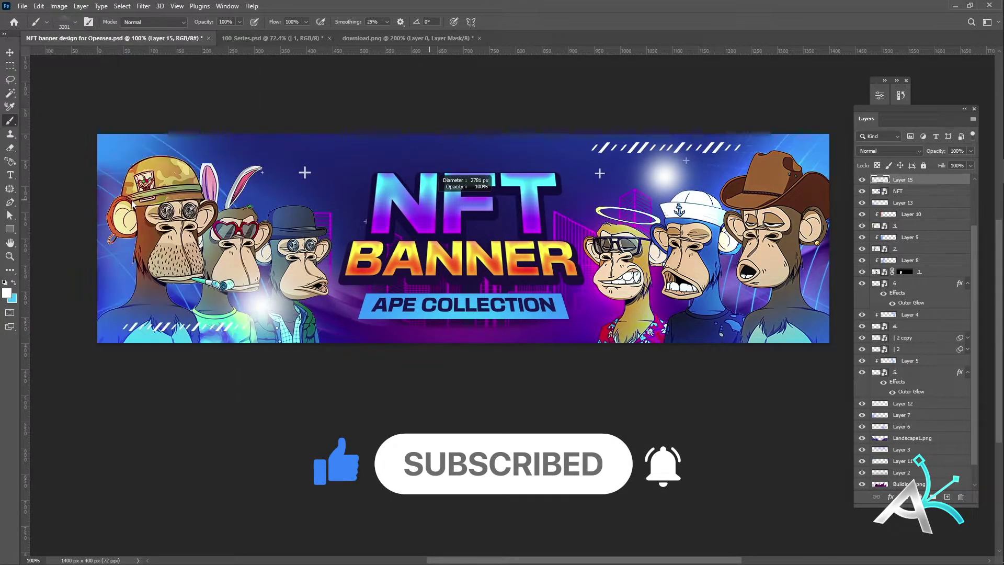
key("x")
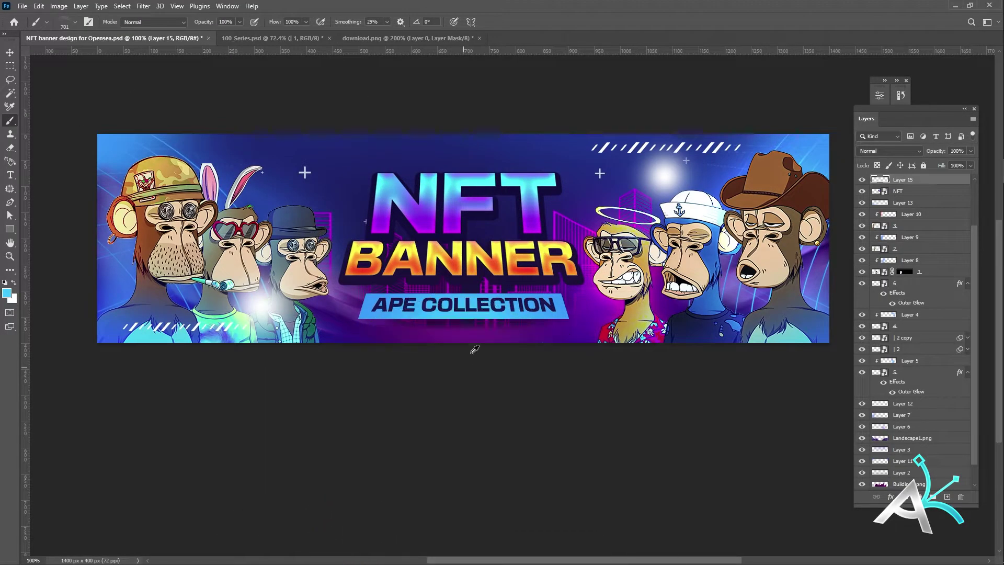
left_click(889, 150)
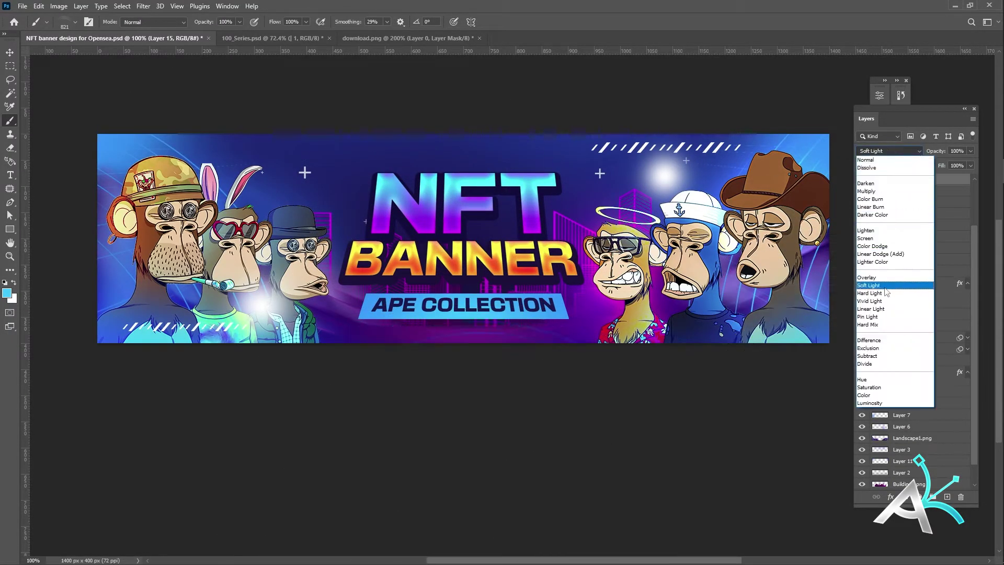
left_click(899, 238)
left_click_drag(650, 224, 617, 225)
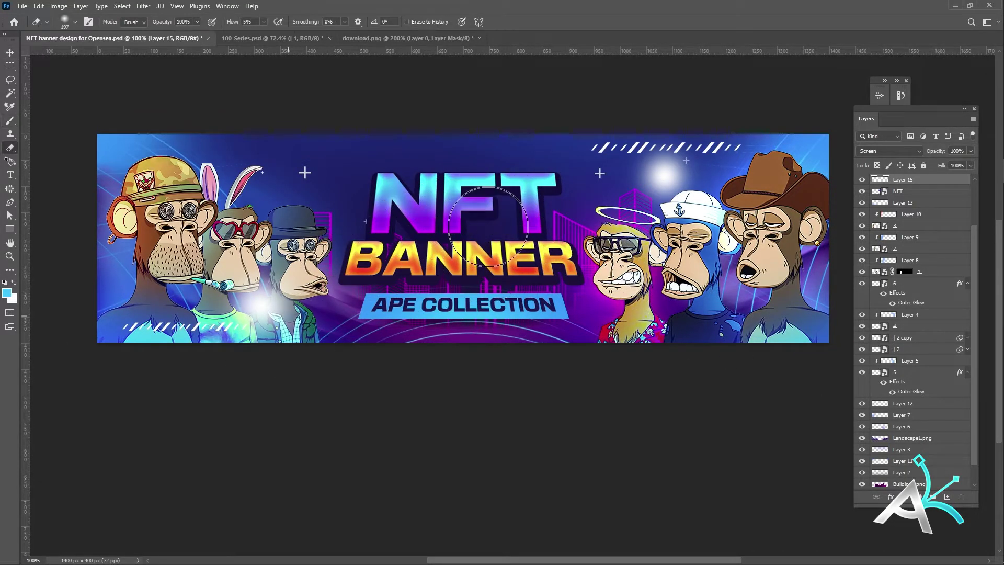
- Add Layer 16 with speedline streaks, blend it as Soft Light and shift its hue
key("b")
key("ctrl+shift+alt+n")
left_click(65, 21)
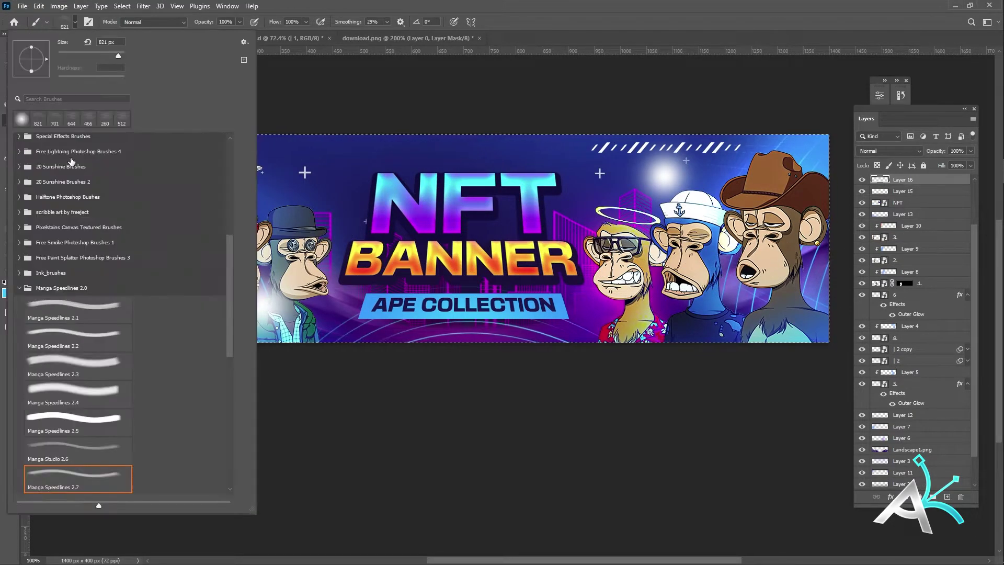
double_click(79, 478)
key("Tab")
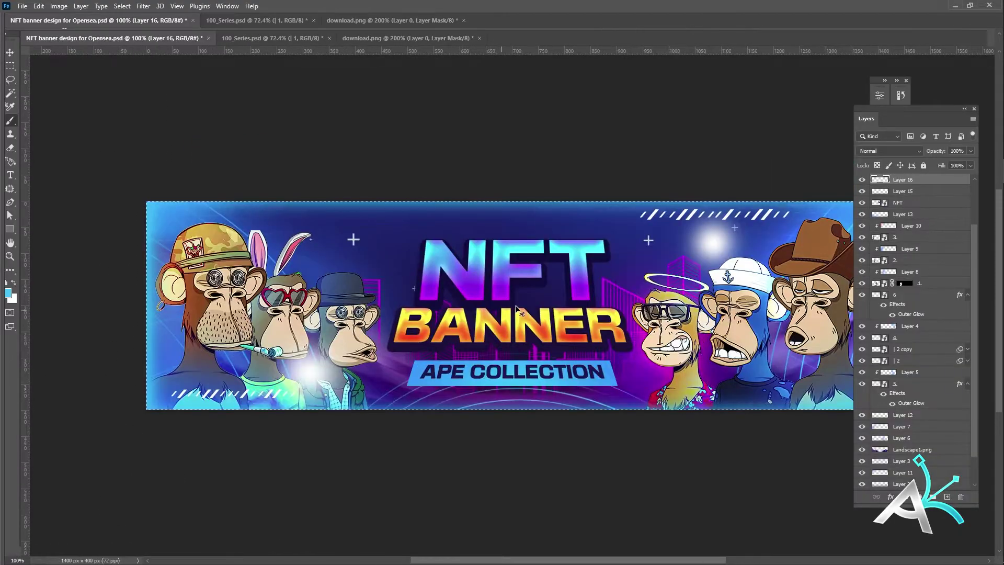
left_click(889, 150)
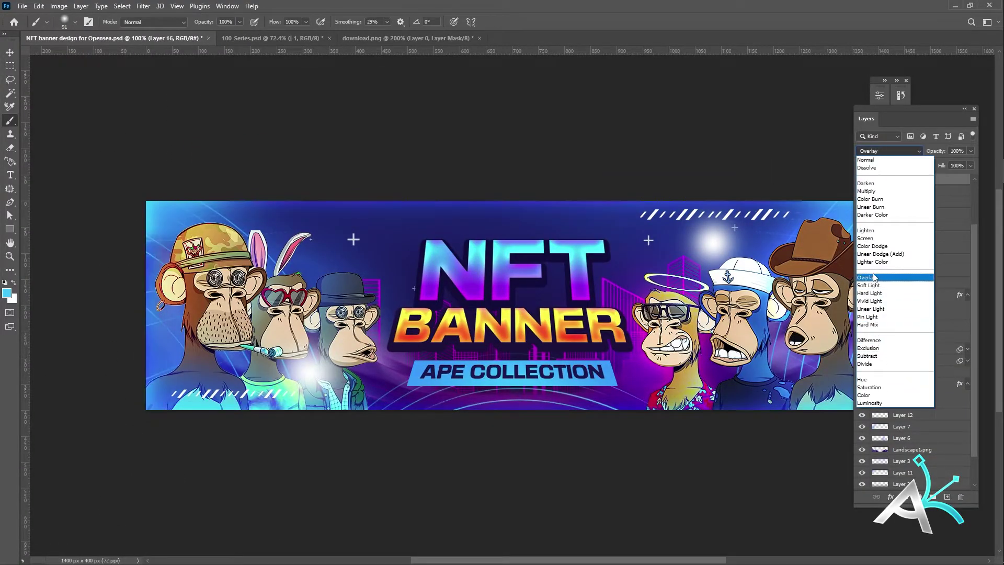
left_click(868, 285)
key("ctrl+u")
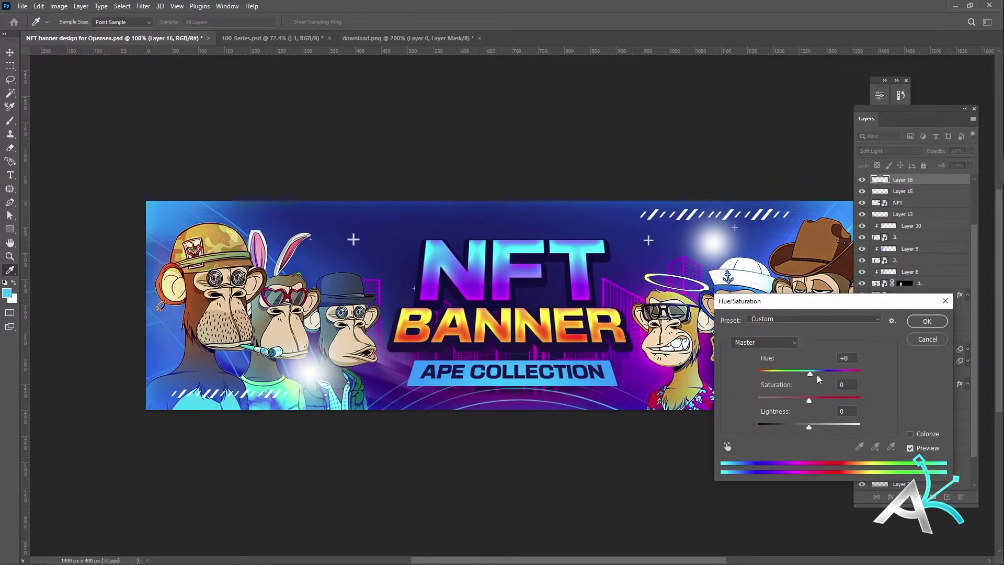
left_click_drag(799, 374, 789, 374)
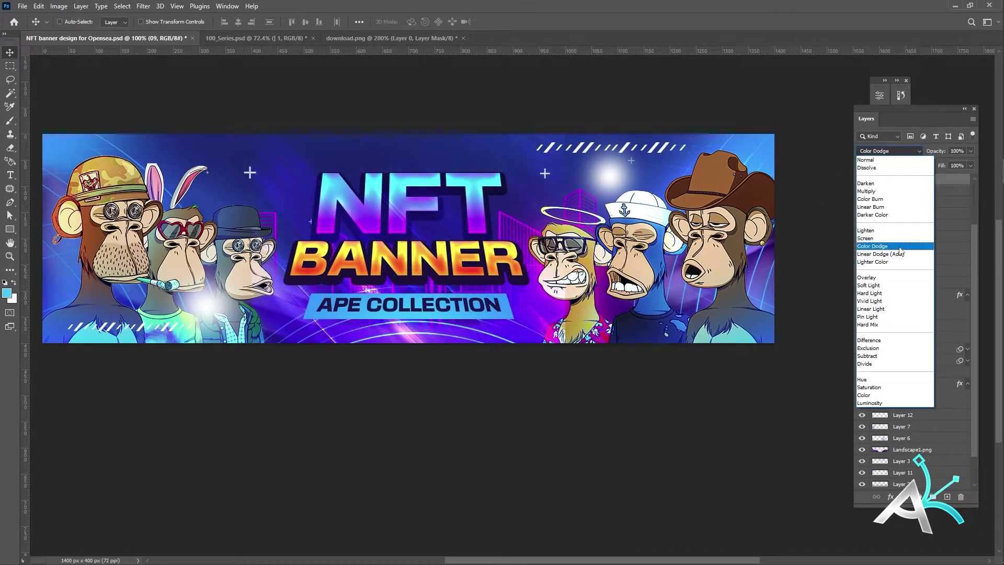
- Set the 09 glow layer to Color Dodge, lower it, and clip it to the NFT title
left_click(889, 246)
left_click_drag(462, 210, 462, 230)
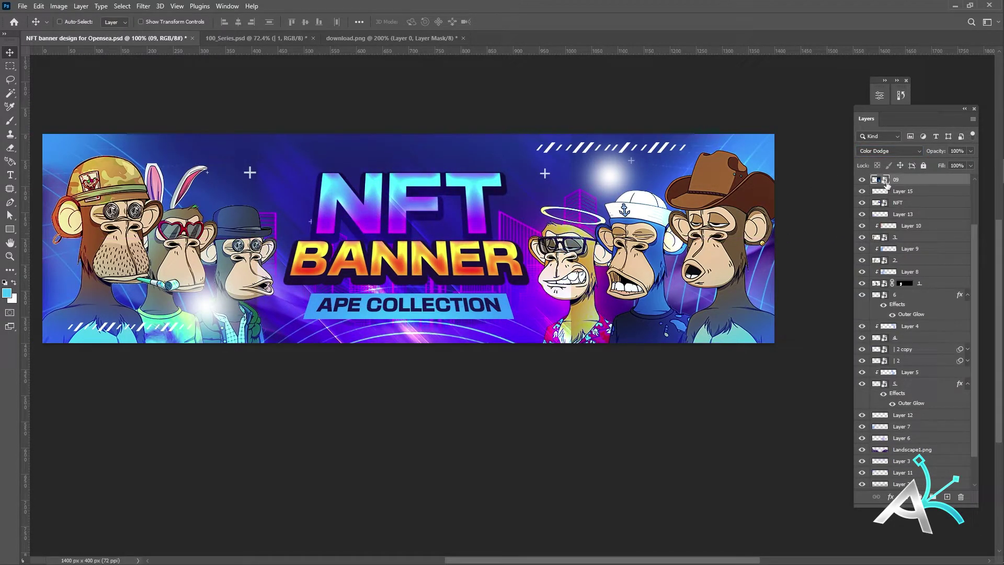
left_click_drag(886, 183, 889, 197)
key("ctrl+alt+g")
- Duplicate the 09 glow, move the copy below NFT, and enlarge and reposition it
key("ctrl+j")
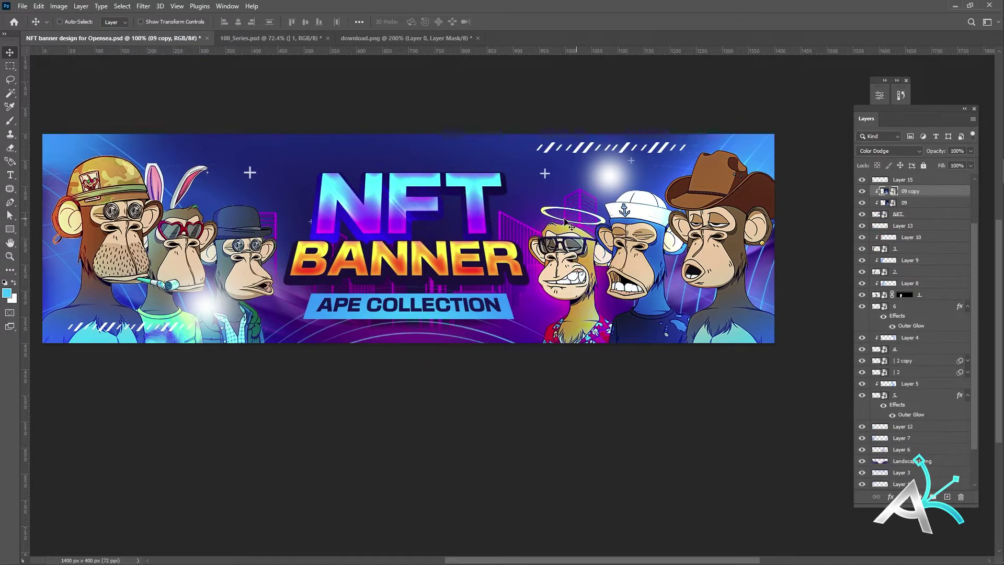
key("ctrl+[")
key("ctrl+[")
key("ctrl+t")
left_click_drag(515, 230, 582, 264)
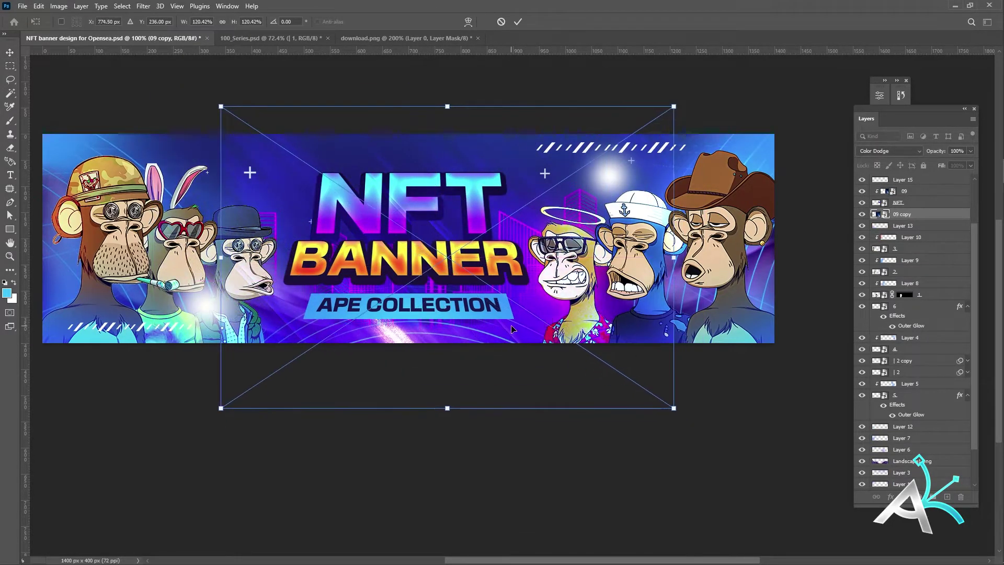
key("Return")
- Rasterize the glow copy for erasing, keeping its Color Dodge blending
key("e")
left_click(582, 264)
key("Escape")
left_click(889, 151)
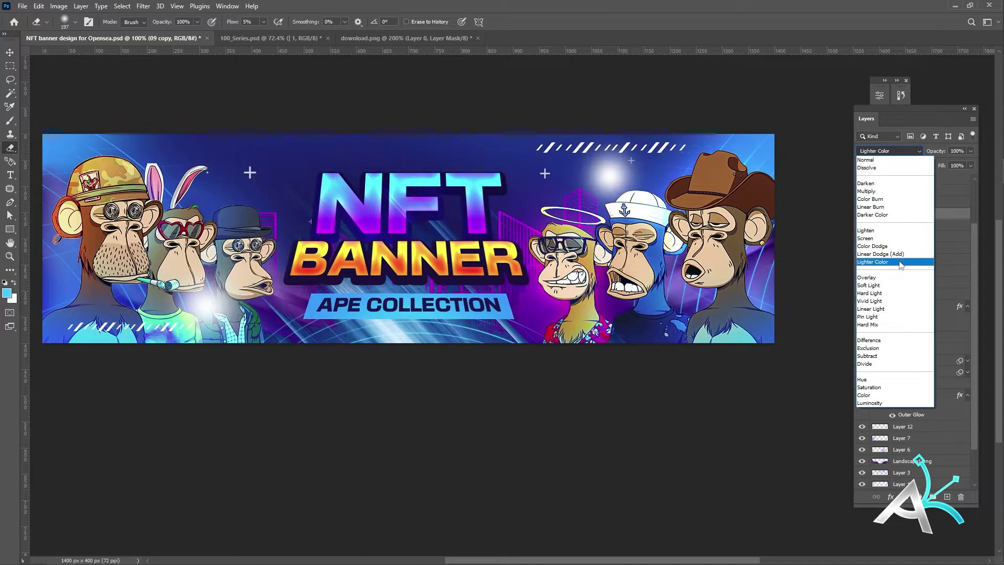
left_click(907, 249)
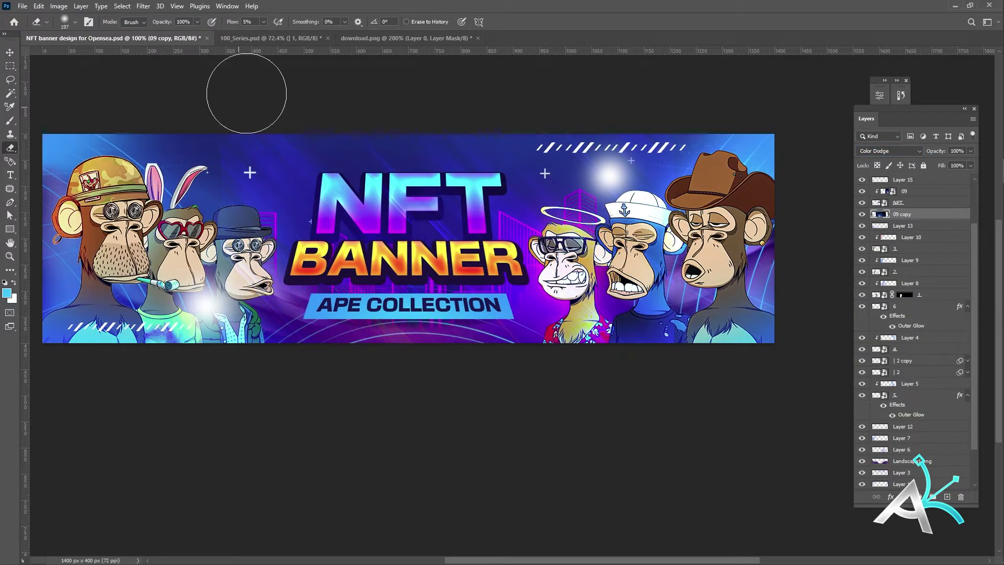
- Shift the city buildings to the left across the banner
key("v")
key("ctrl+[")
key("ctrl+[")
key("ctrl+[")
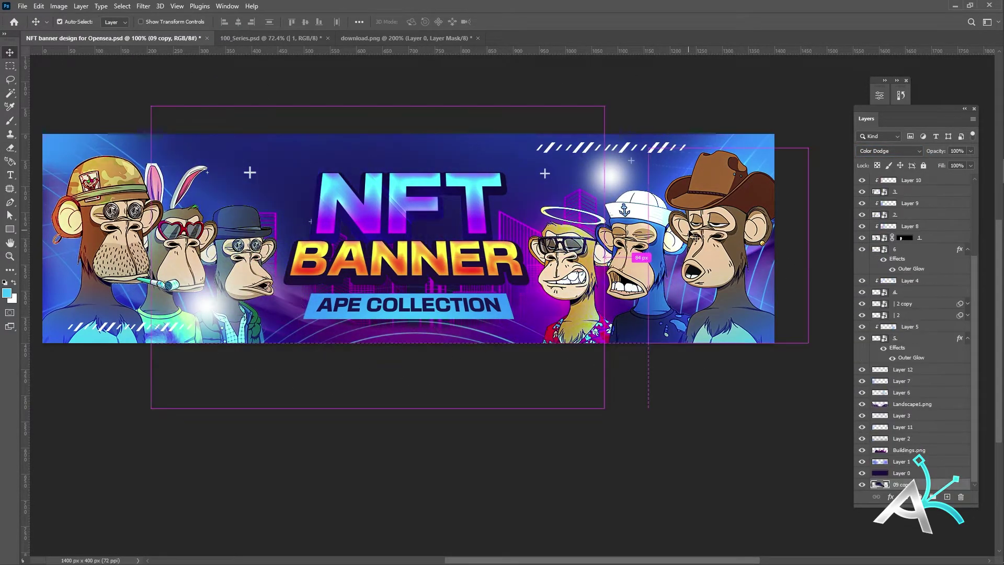
key("Tab")
left_click_drag(712, 268, 583, 269)
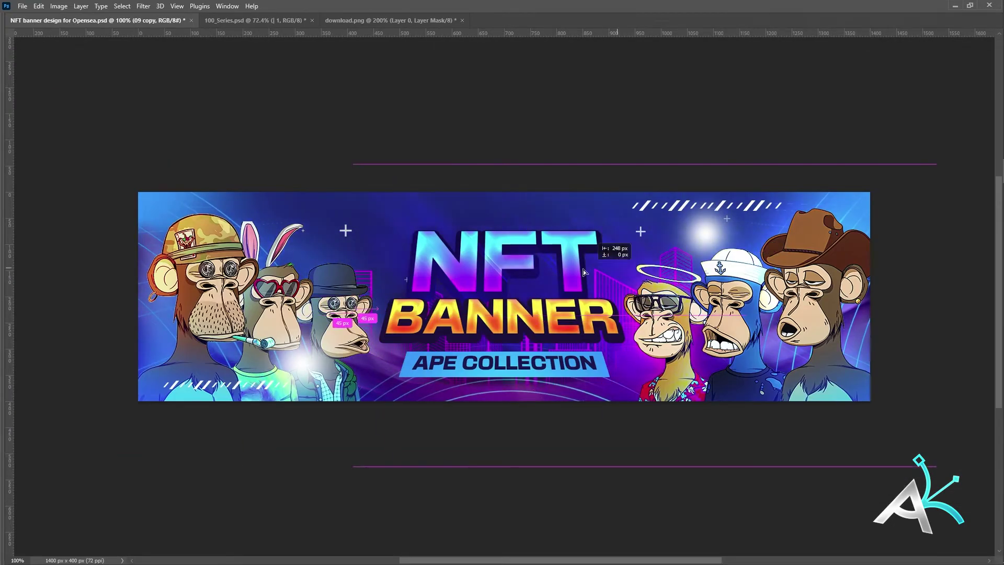
key("Tab")
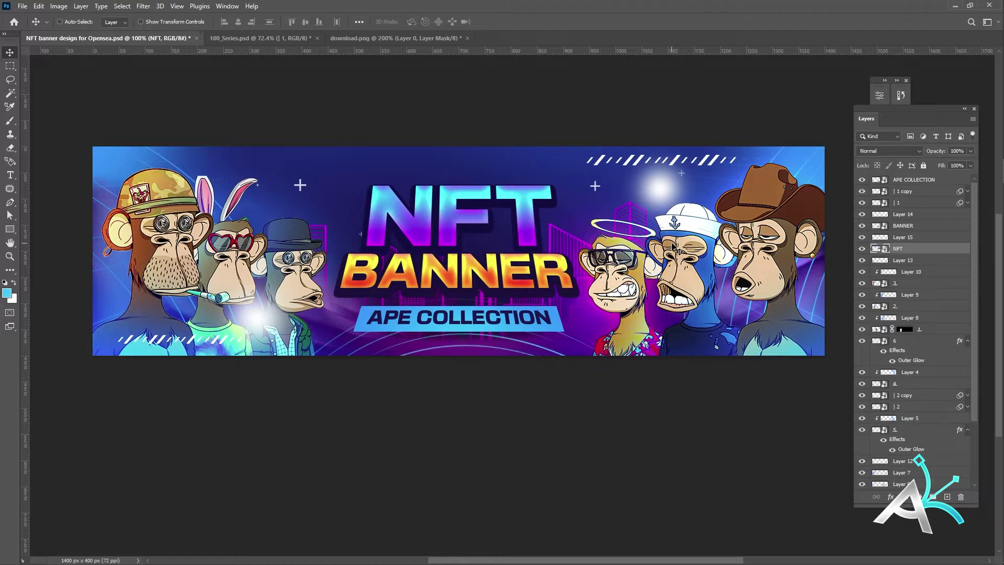
scroll(498, 361, "down", 1)
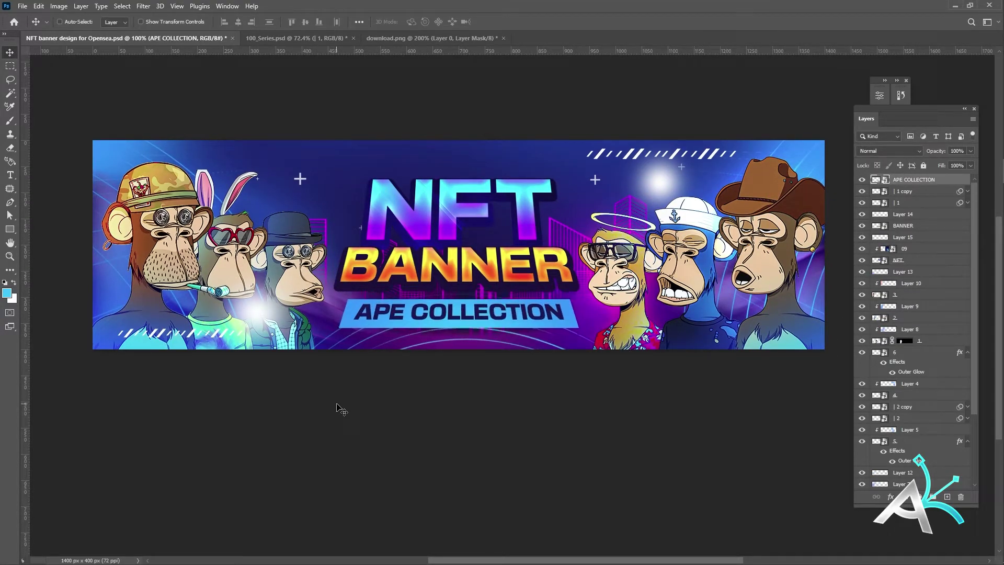
- Add a new Color Dodge layer and nudge the BANNER text slightly down
left_click(949, 498)
key("b")
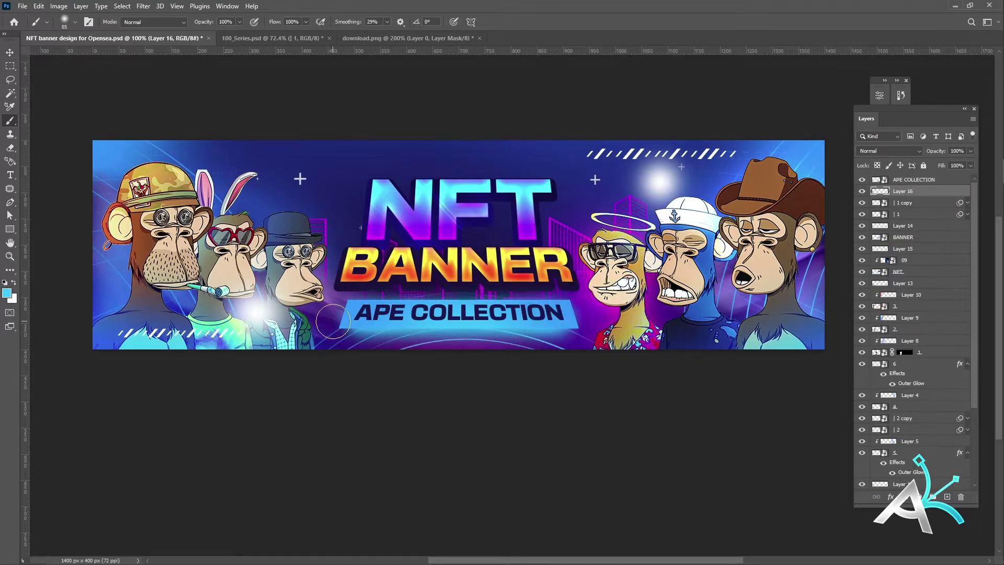
left_click(889, 151)
left_click(900, 246)
key("e")
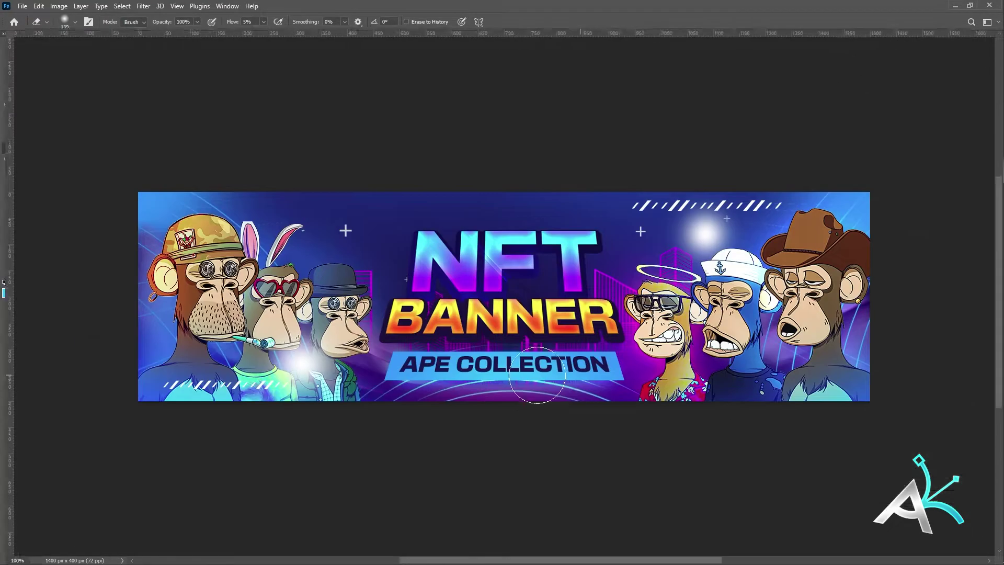
key("v")
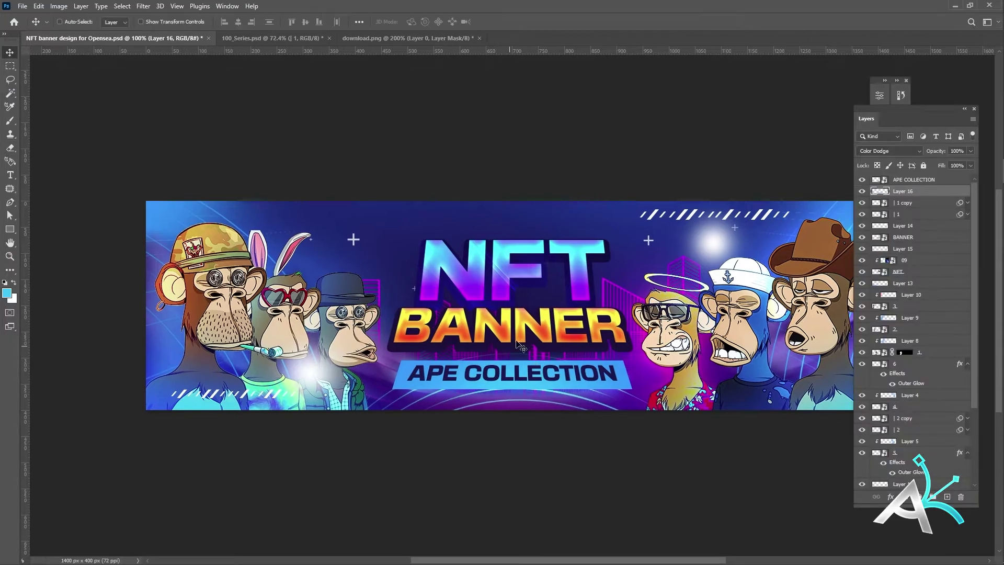
left_click_drag(573, 319, 573, 325)
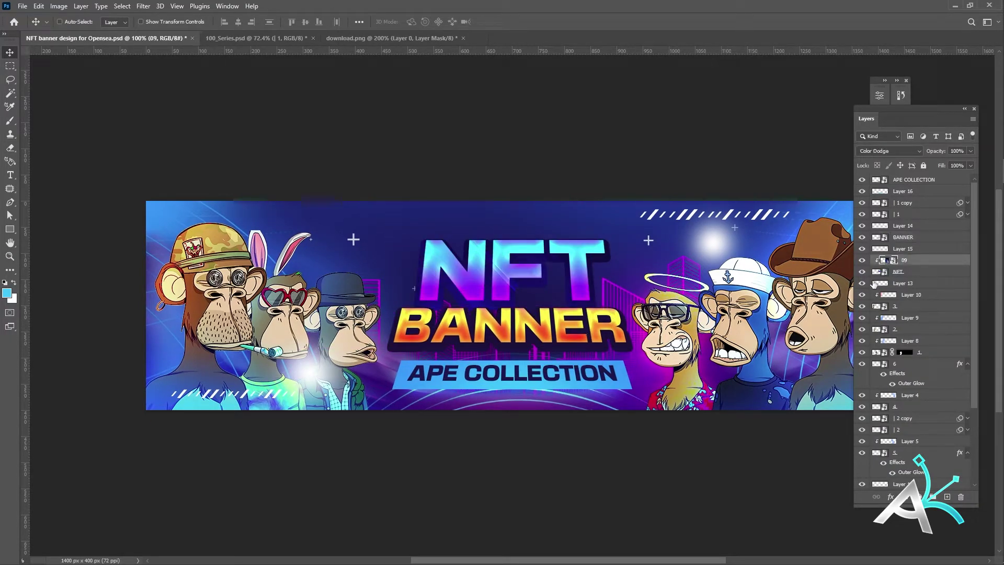
- Place a hue-shifted copy of the 09 glow above the BANNER text, keeping it unmerged
key("e")
left_click_drag(884, 260, 883, 231)
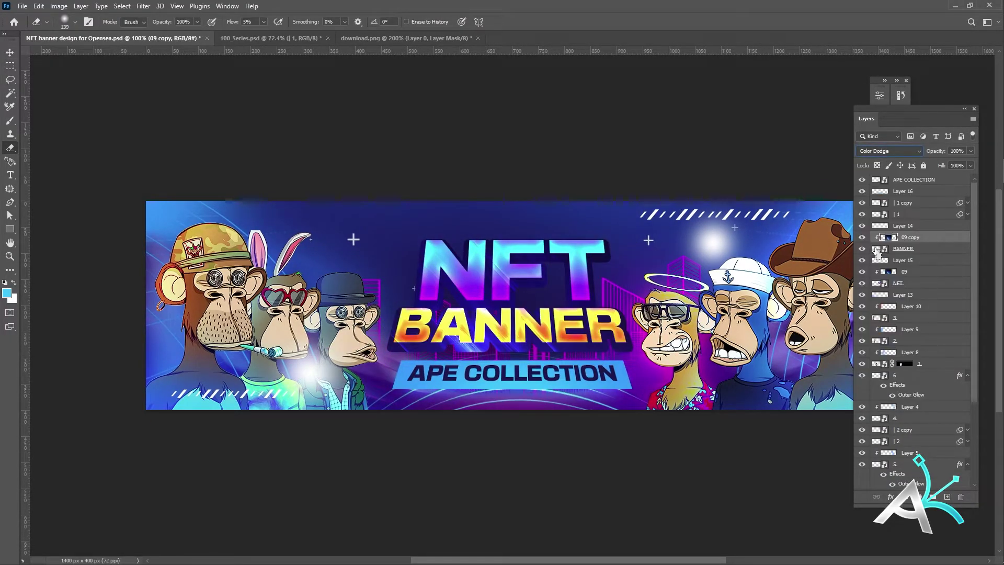
key("ctrl+u")
left_click_drag(809, 372, 758, 374)
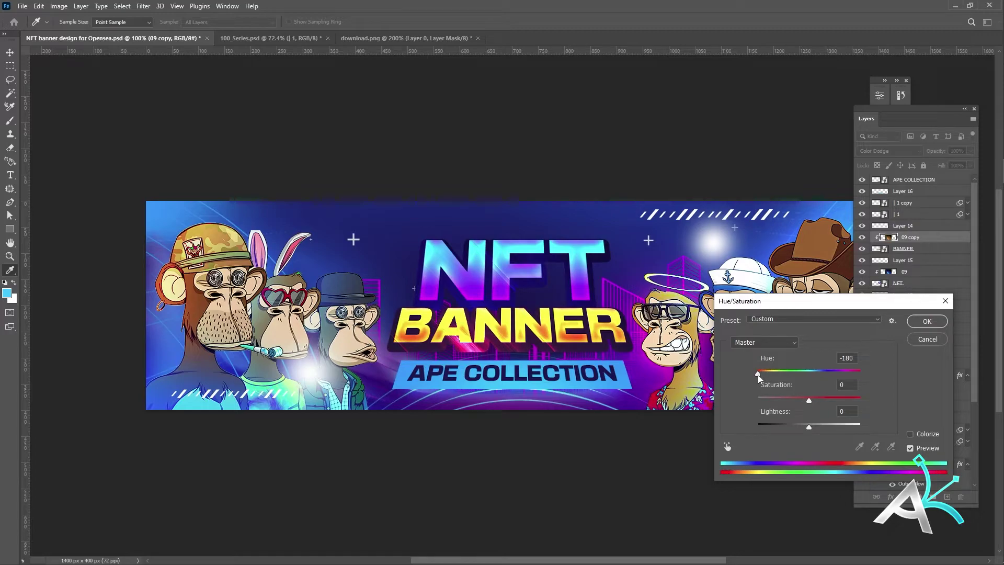
left_click(921, 324)
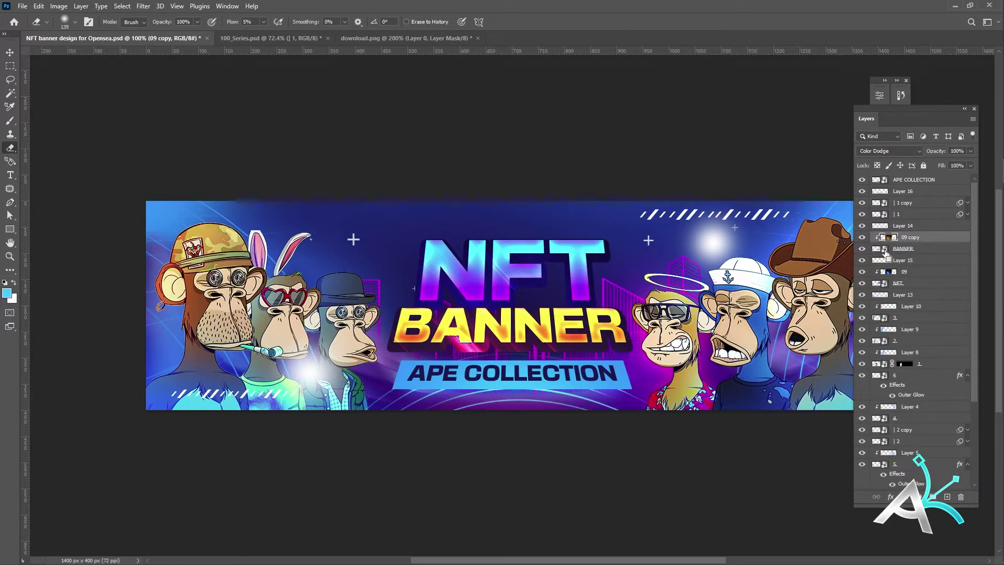
key("ctrl+e")
key("v")
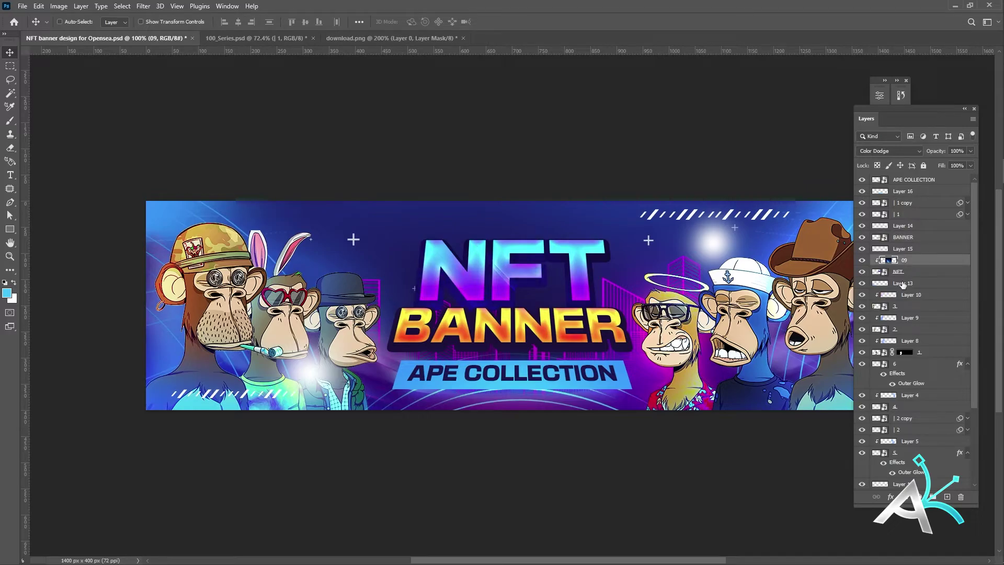
key("ctrl+z")
- Paint orange glow onto the B, A, N, N and E of BANNER
scroll(566, 340, "up", 5)
key("e")
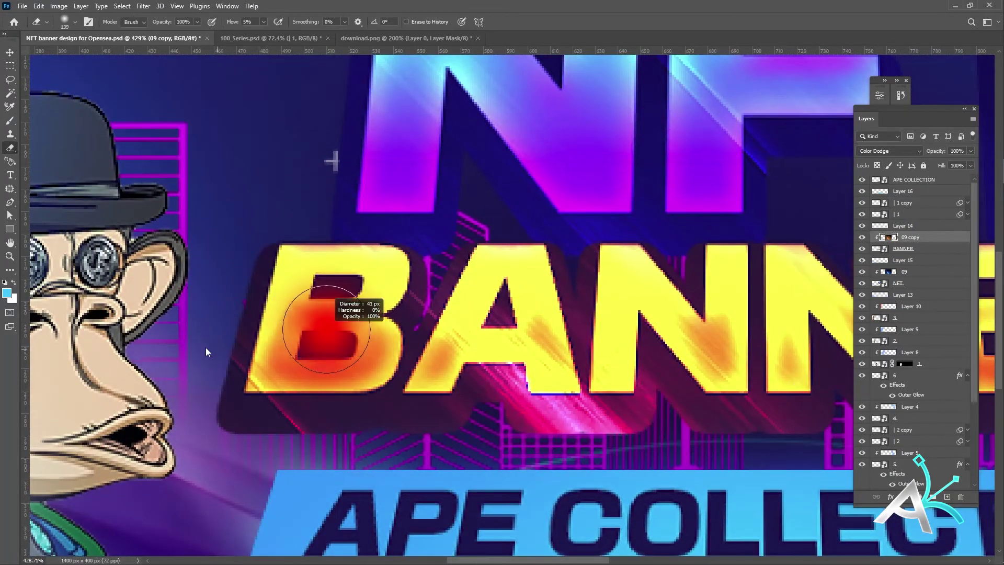
scroll(247, 311, "up", 3)
mouse_move(300, 310)
left_mouse_down()
mouse_move(448, 209)
mouse_move(438, 209)
mouse_move(630, 385)
mouse_move(834, 359)
mouse_move(411, 329)
left_mouse_up()
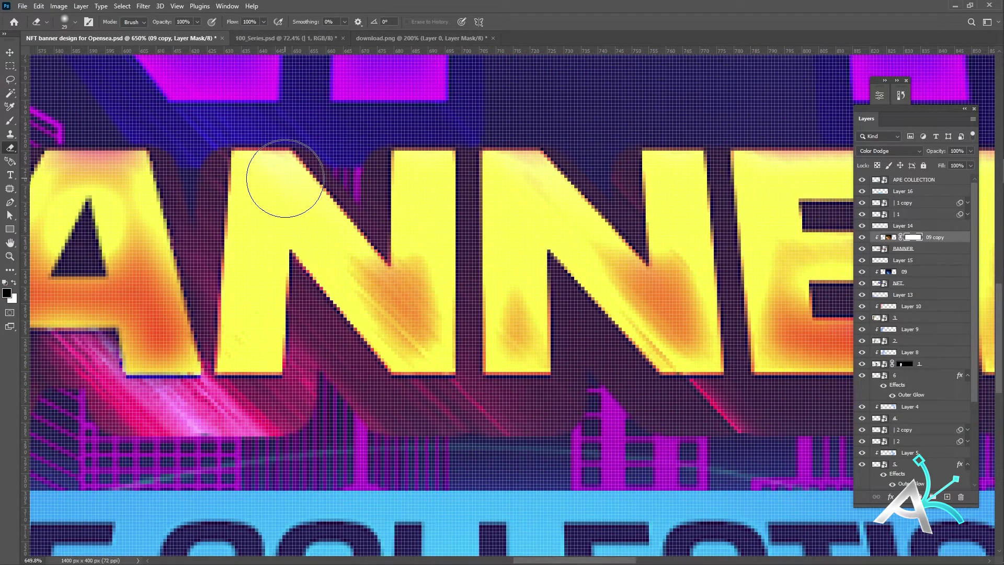
key("b")
mouse_move(403, 134)
left_mouse_down()
mouse_move(515, 347)
mouse_move(703, 294)
left_mouse_up()
scroll(704, 295, "right", 5)
mouse_move(421, 217)
left_mouse_down()
mouse_move(417, 254)
mouse_move(623, 348)
mouse_move(626, 181)
mouse_move(816, 314)
mouse_move(815, 387)
left_mouse_up()
- Compare blend modes on the text glow and lower its opacity
key("ctrl+0")
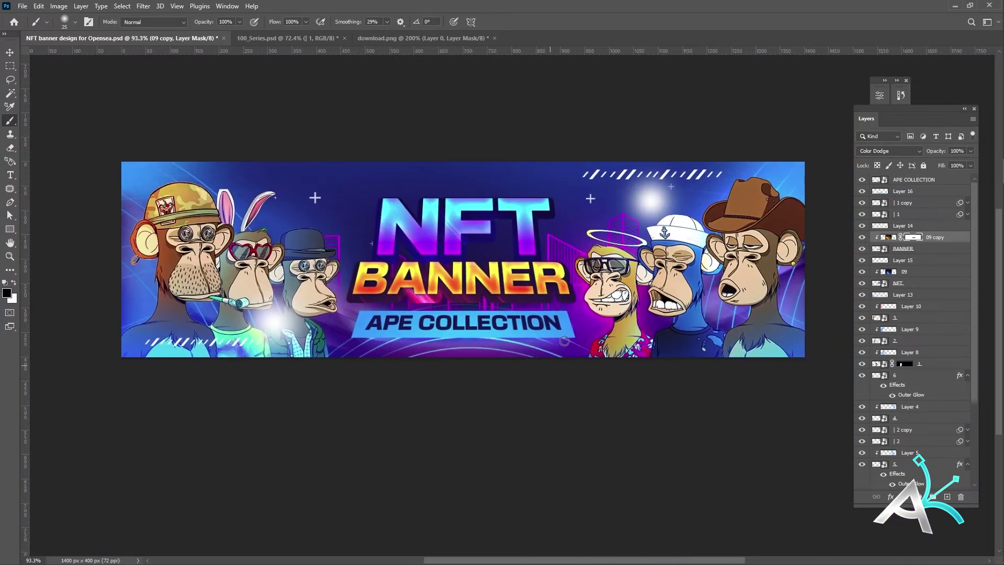
left_click(891, 151)
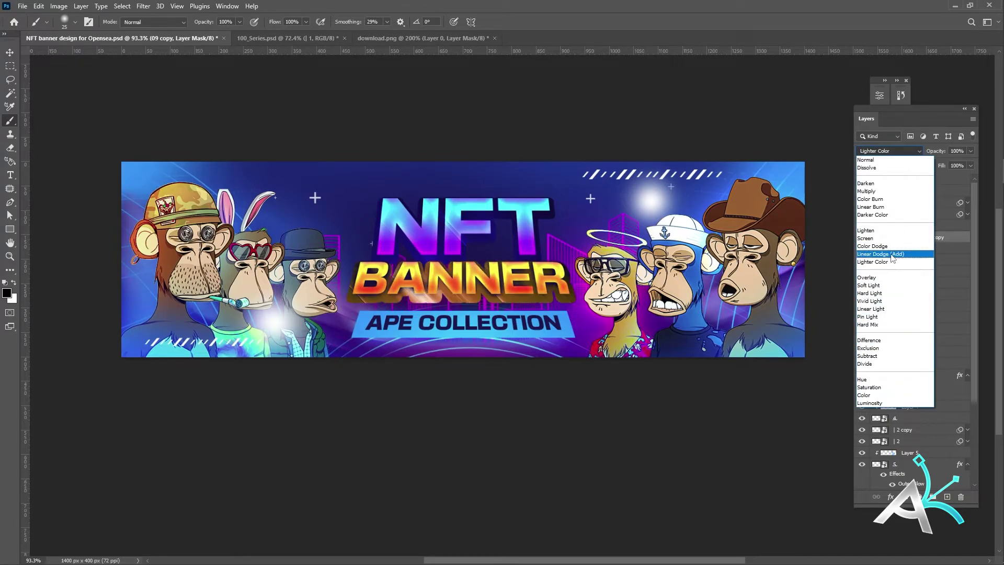
key("Escape")
key("0")
key("0")
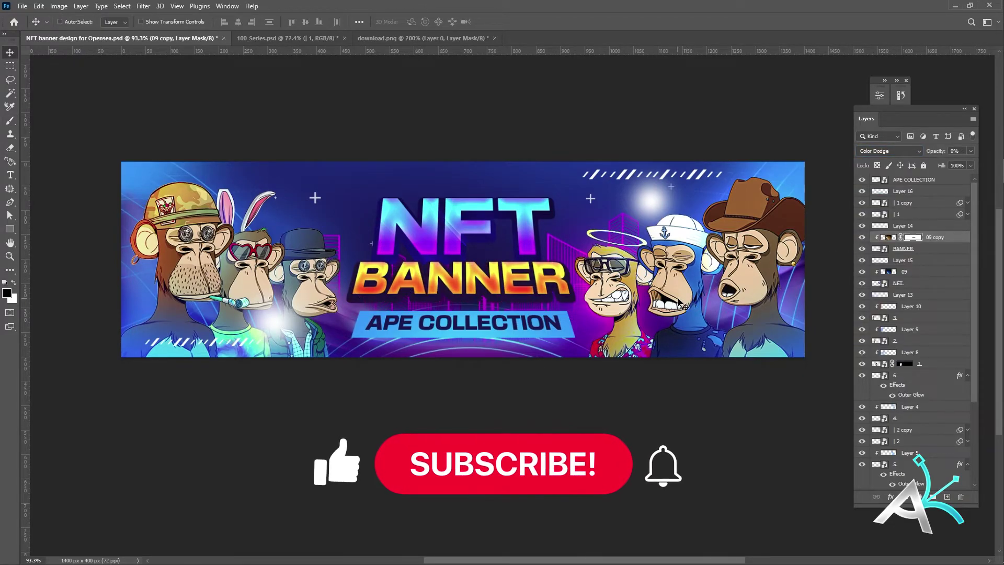
scroll(680, 303, "up", 3)
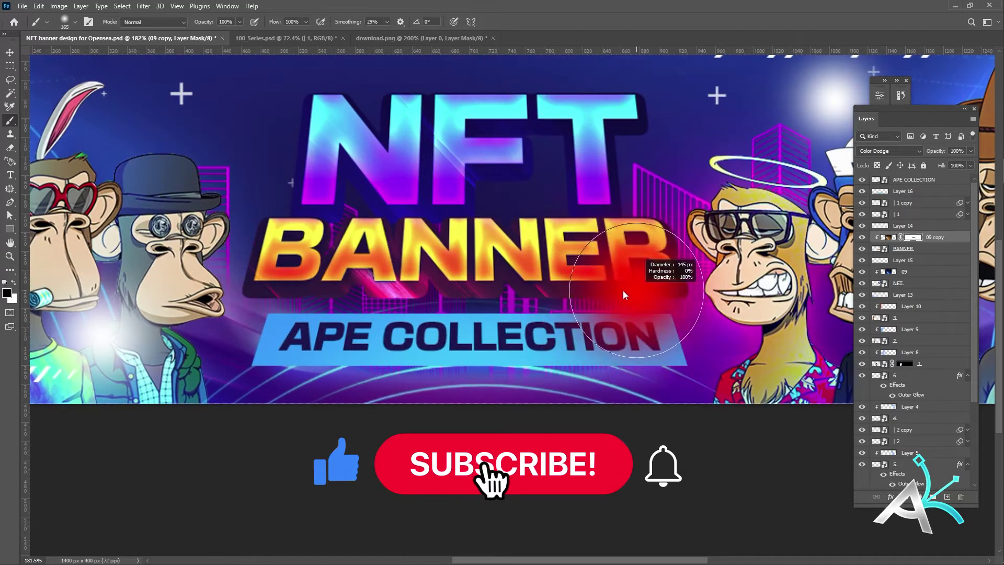
key("ctrl+2")
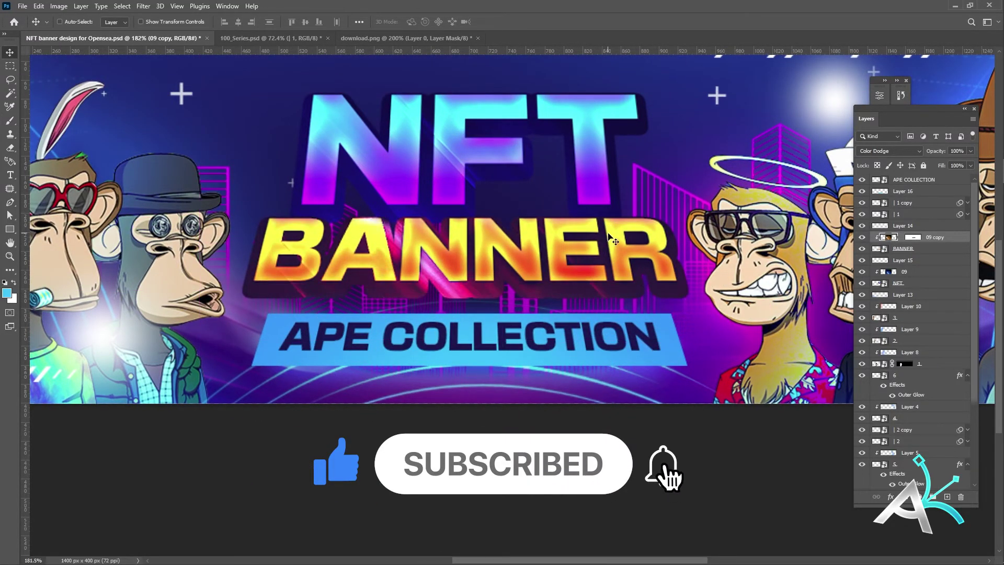
key("v")
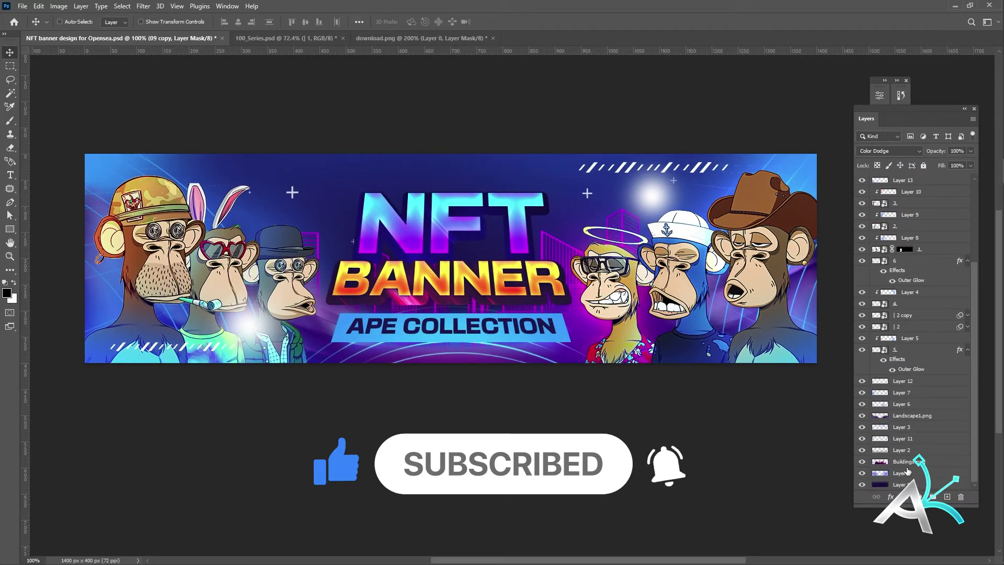
- Shift the buildings' hue toward cyan and adjust the 09 copy glow's hue further
key("ctrl+u")
left_click_drag(809, 371, 773, 376)
left_click(926, 321)
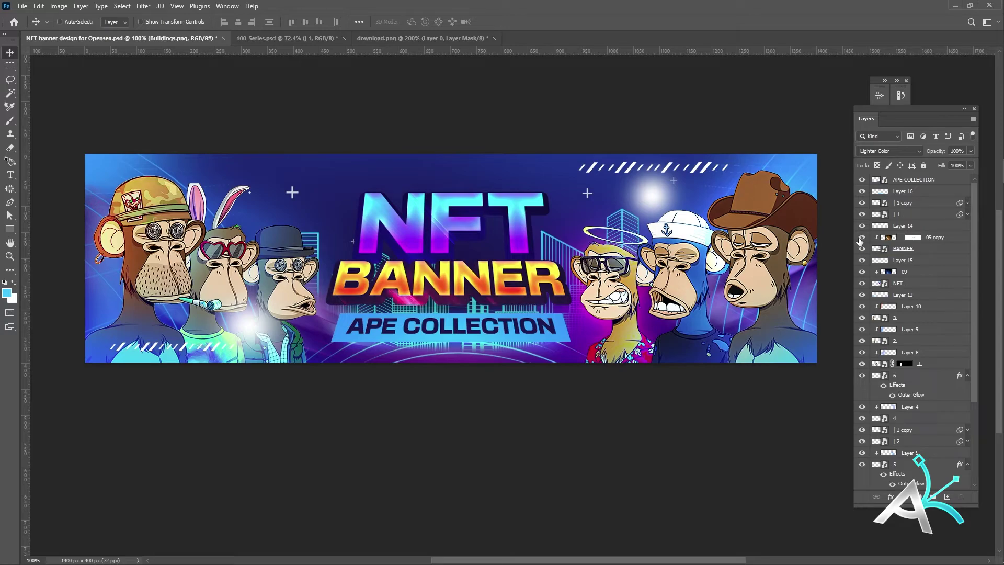
left_click(883, 240)
key("ctrl+u")
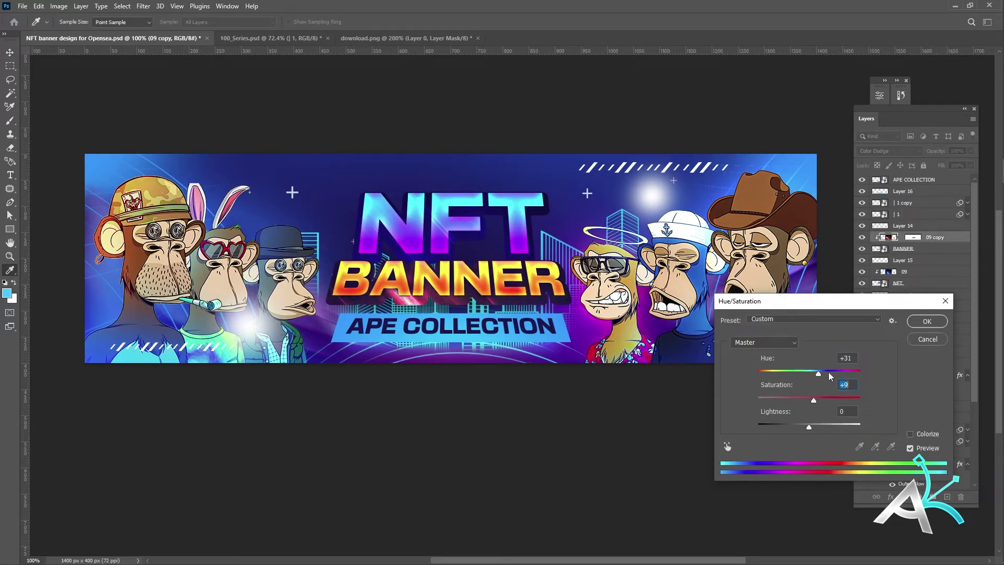
left_click_drag(830, 373, 850, 371)
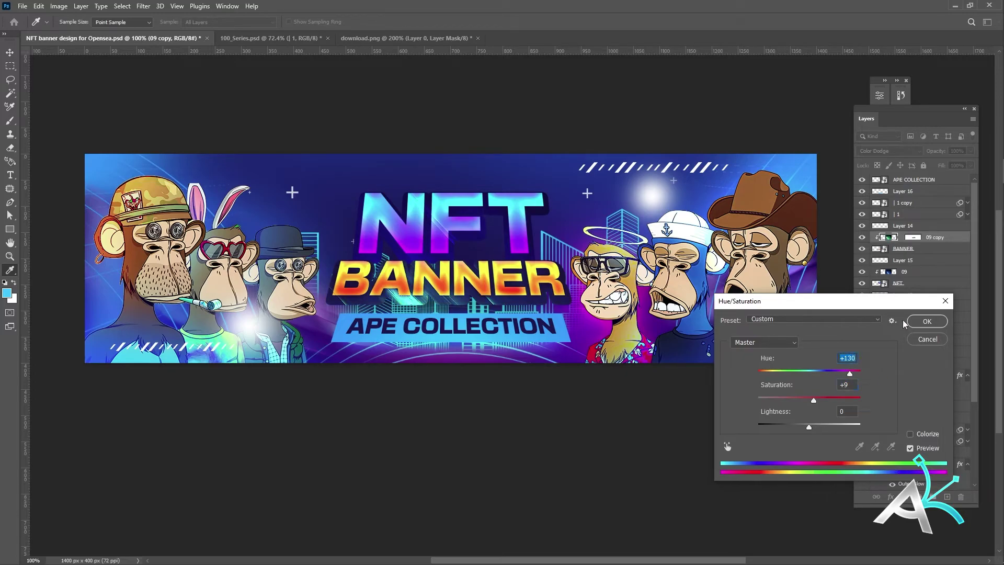
left_click(926, 321)
key("Tab")
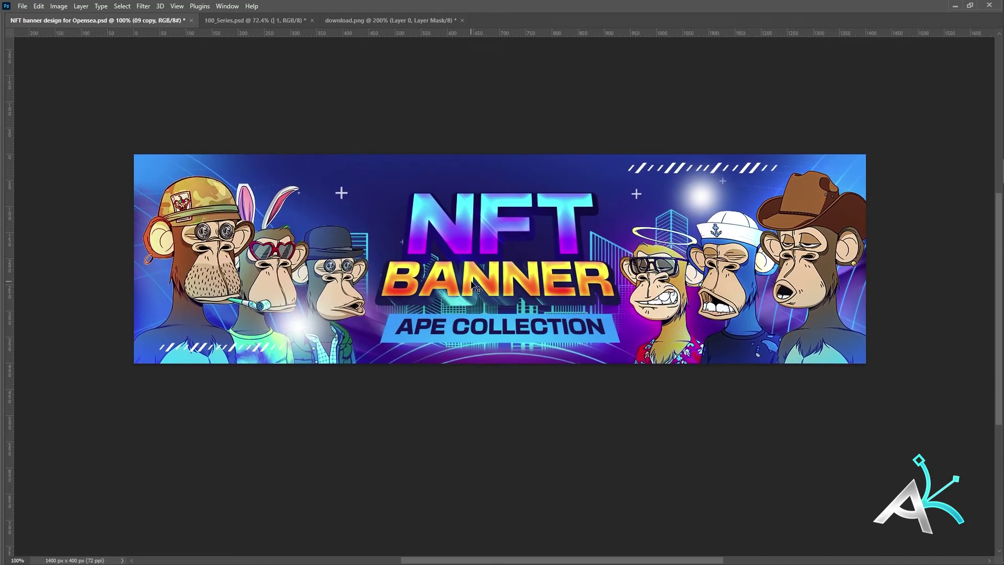
- Give BANNER a bright blue Color Dodge drop shadow, then begin the Save for Web export
key("Tab")
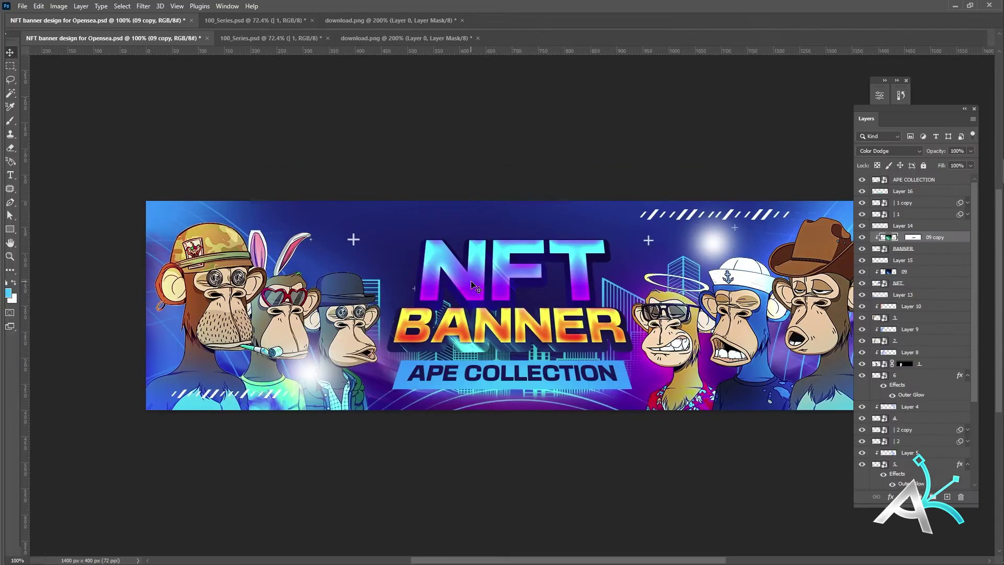
left_click(890, 496)
left_click(831, 416)
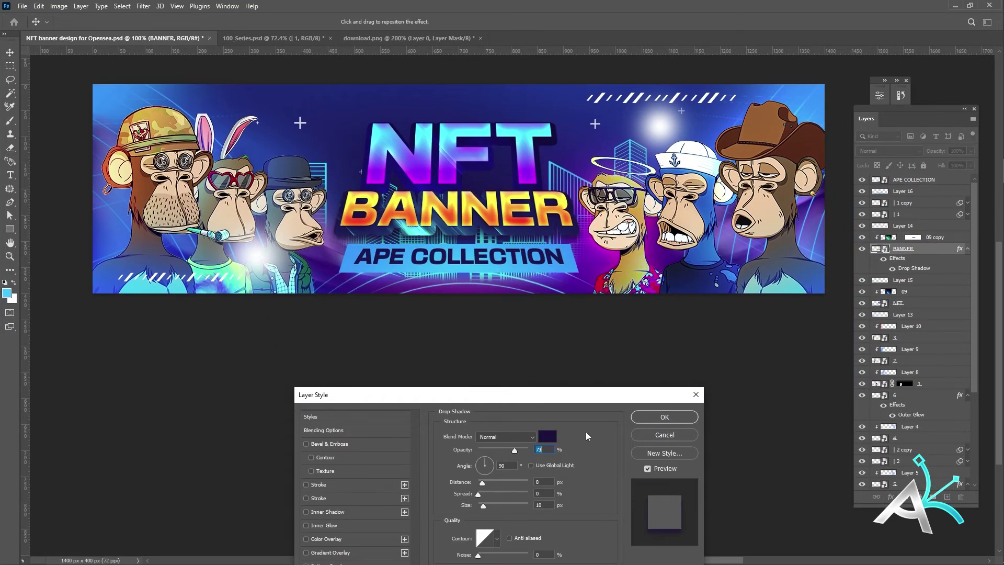
left_click(547, 436)
left_click(149, 251)
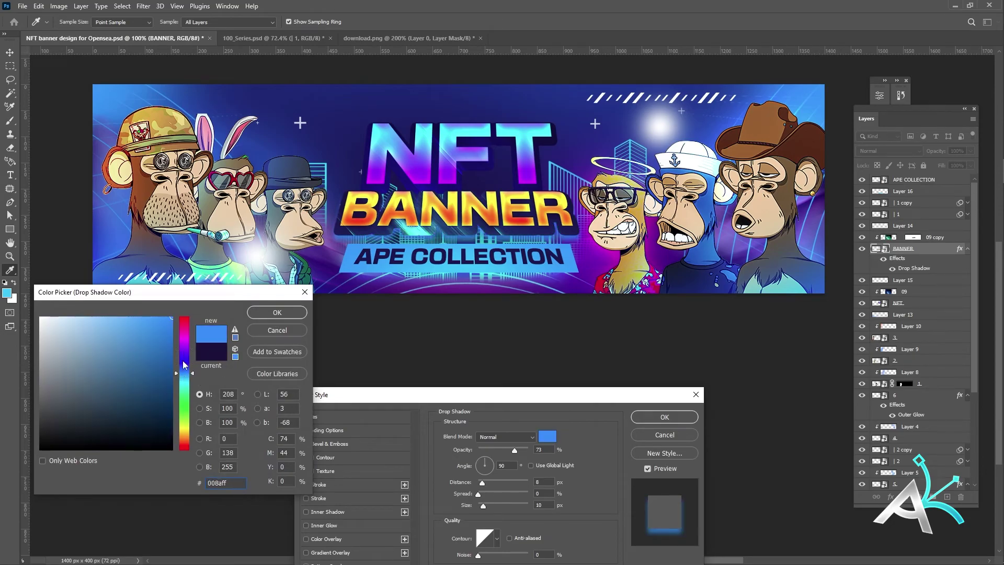
left_click(277, 312)
left_click(504, 436)
left_click(507, 433)
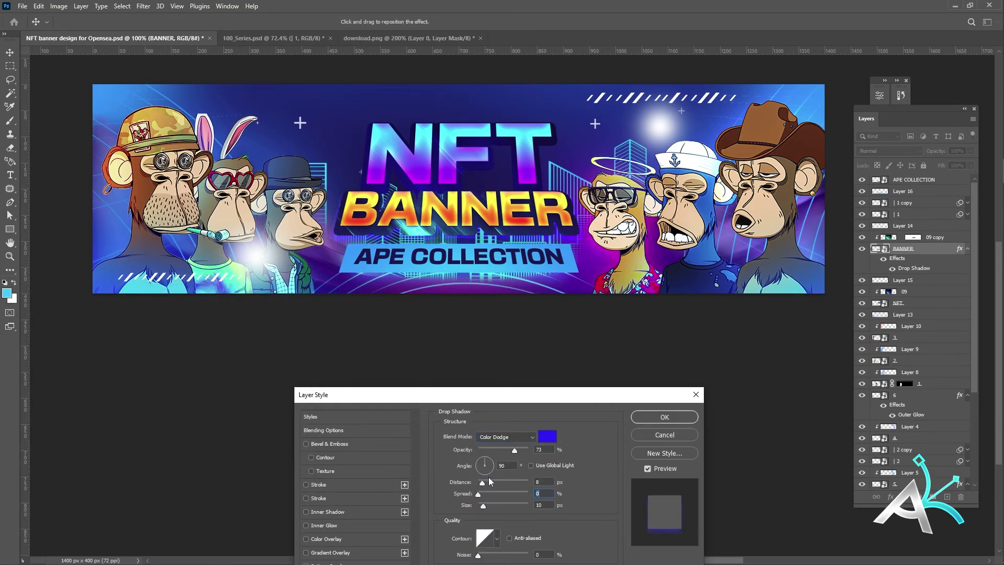
left_click(652, 417)
key("Tab")
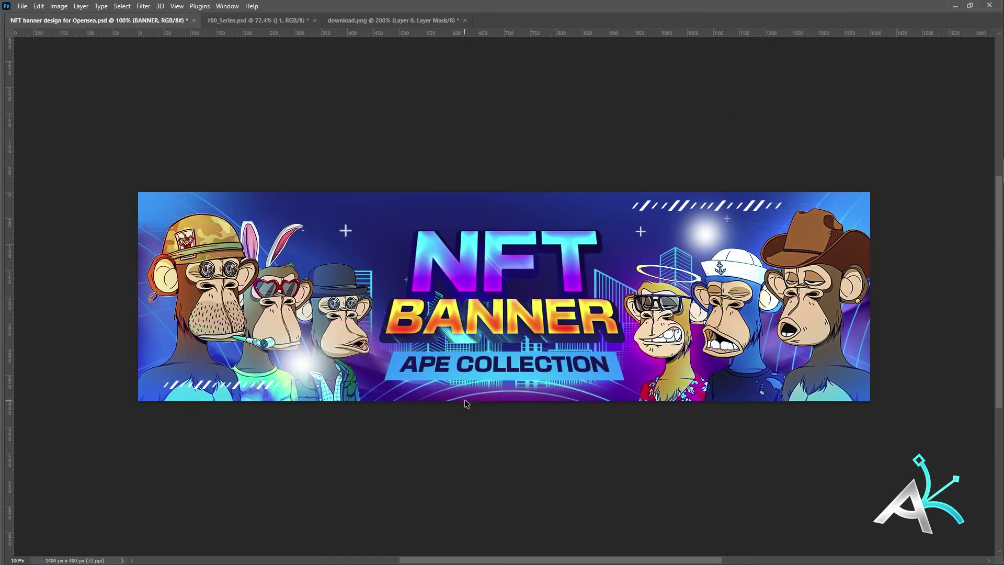
key("ctrl+alt+shift+s")
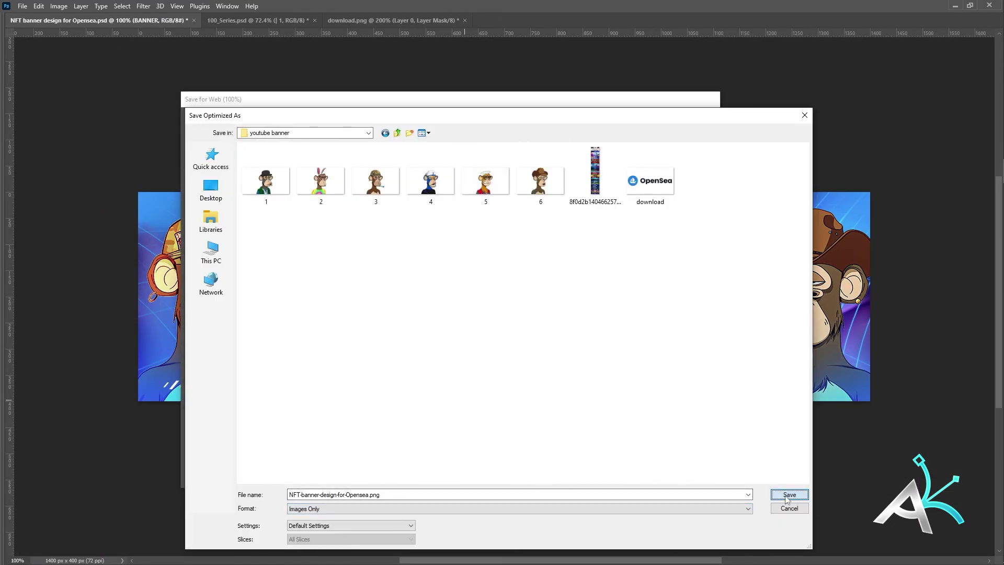